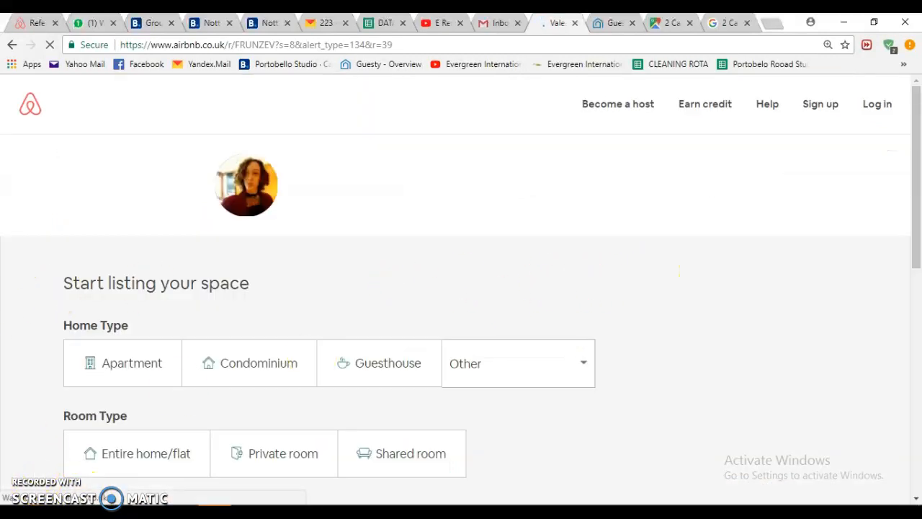
- Set the home type to Apartment and the room type to Entire home/flat for the new listing
scroll(144, 360, down, 3)
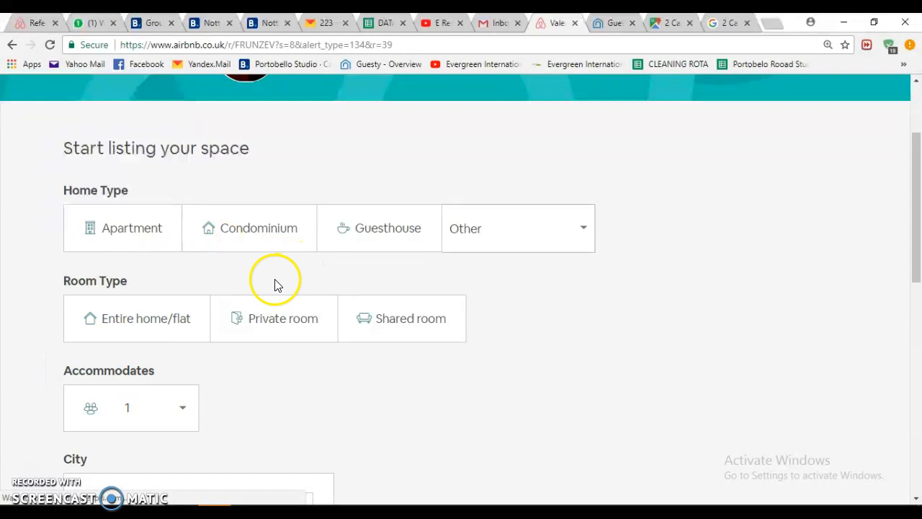
click(132, 258)
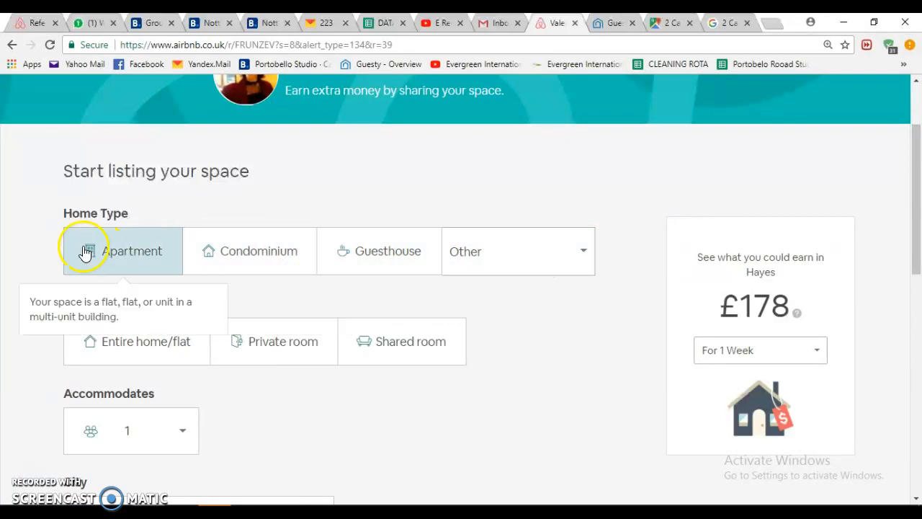
click(127, 259)
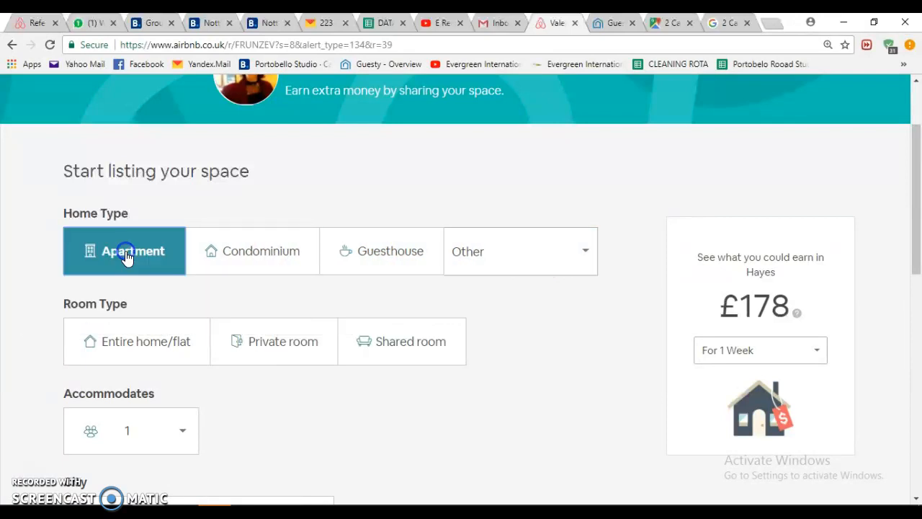
click(134, 346)
- Set the number of guests the space accommodates to 3
scroll(283, 397, down, 2)
scroll(283, 397, down, 1)
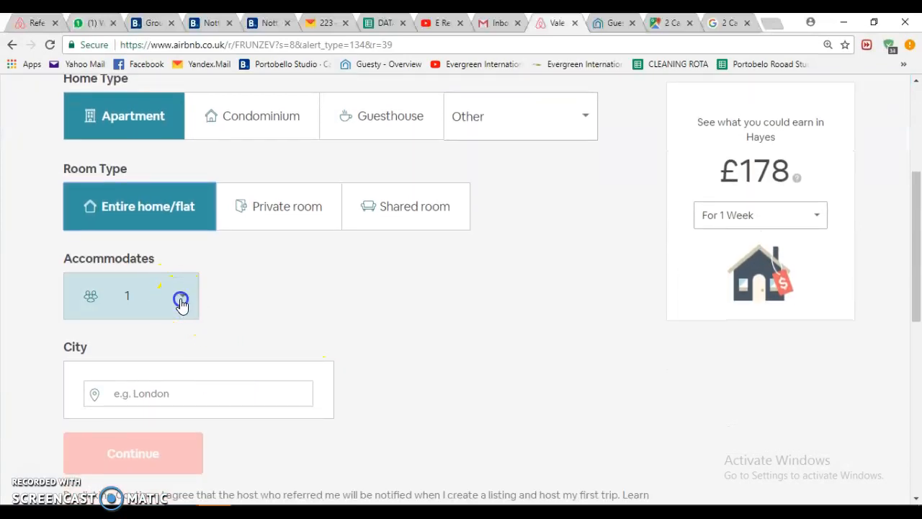
click(181, 303)
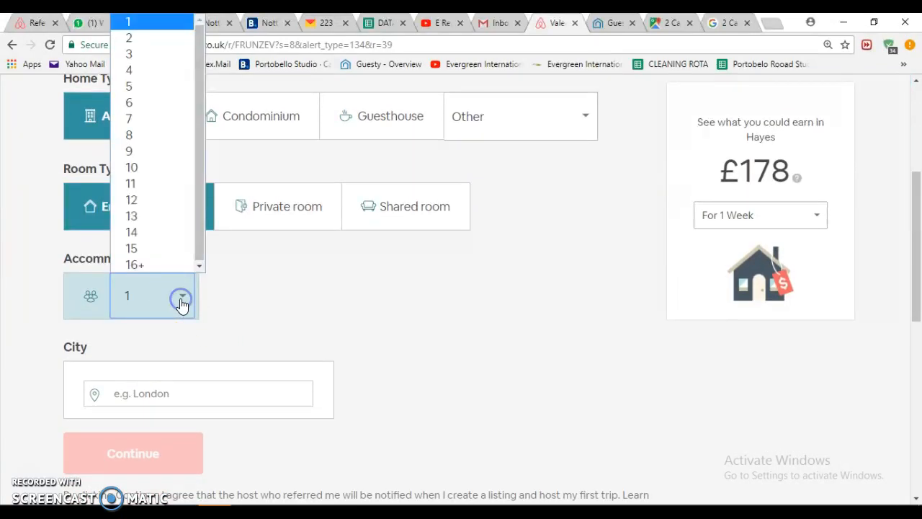
click(187, 54)
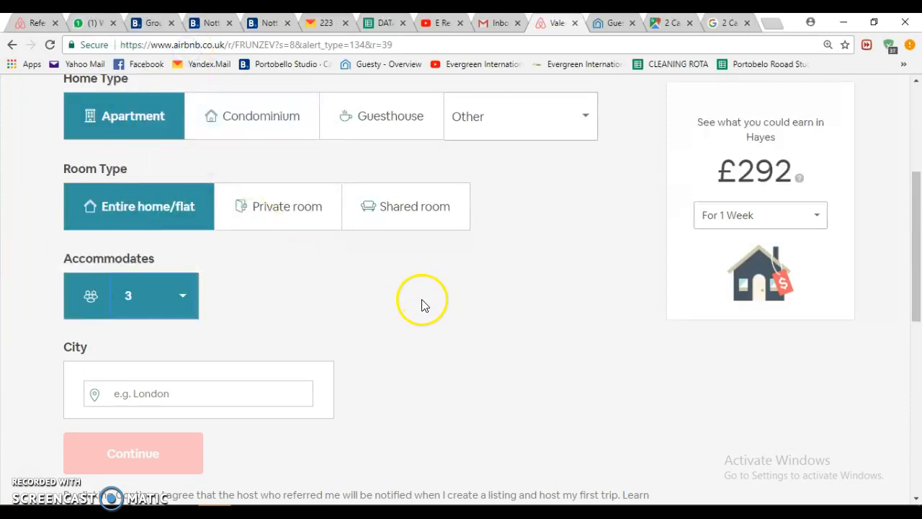
- Enter London as the city, choose the matching suggestion and continue to the listing setup
scroll(323, 335, down, 2)
click(199, 314)
text(London)
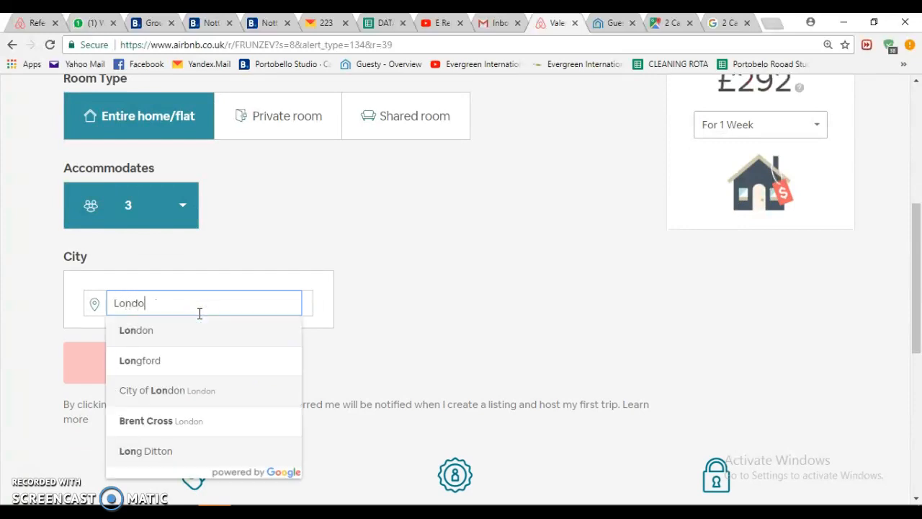
click(137, 331)
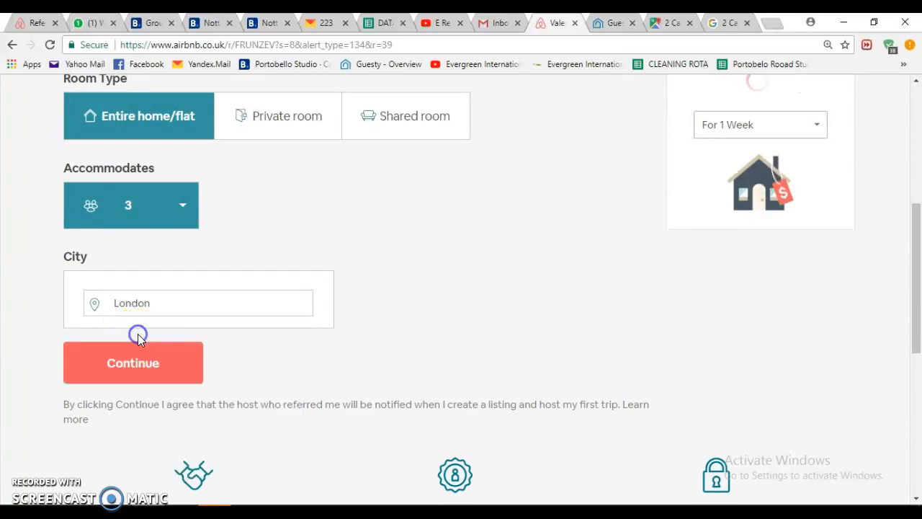
click(171, 366)
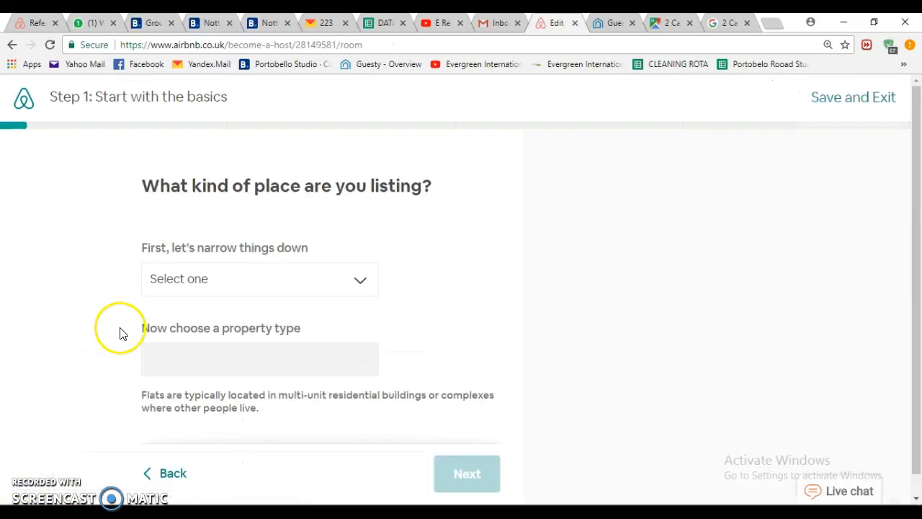
- Narrow the kind of place down to Flat and choose Apartment as the property type
click(325, 286)
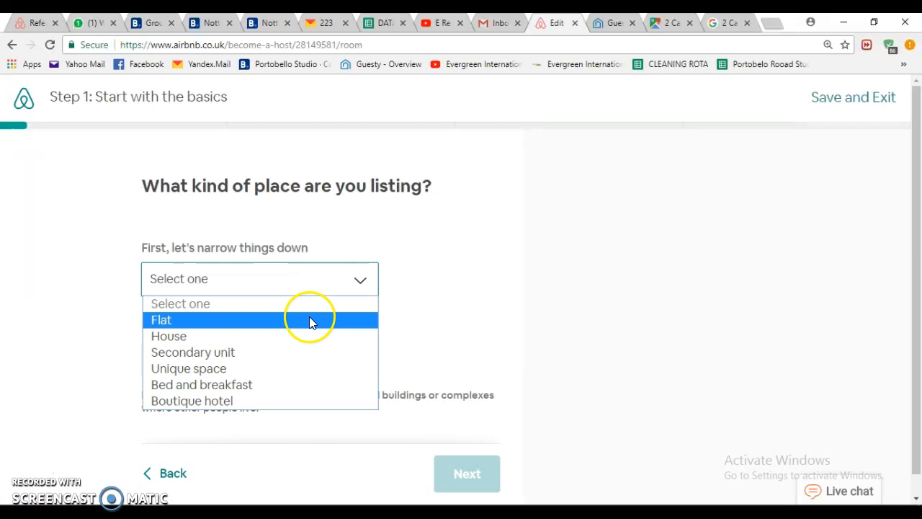
click(309, 319)
scroll(309, 319, down, 1)
click(315, 292)
click(315, 290)
scroll(401, 280, down, 1)
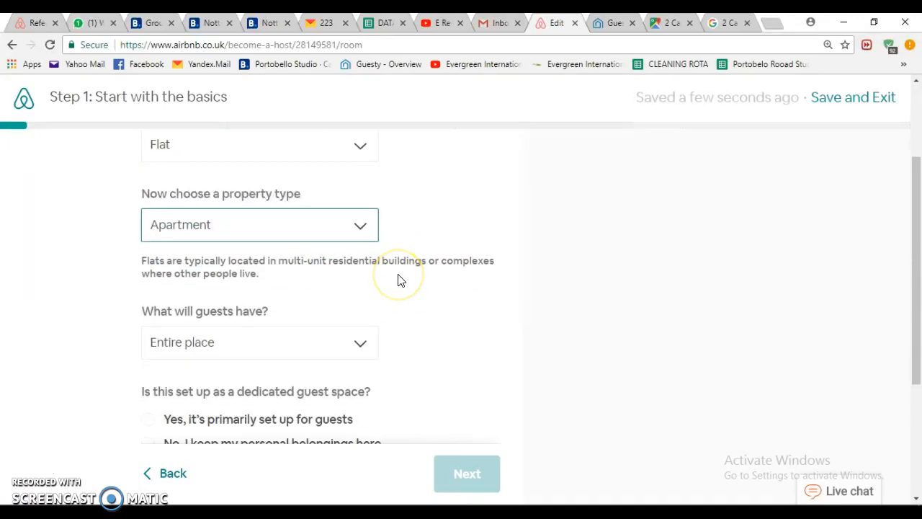
- Mark the place as primarily set up for guests, decline the live chat offer and proceed to bedrooms and bathrooms
scroll(401, 280, down, 2)
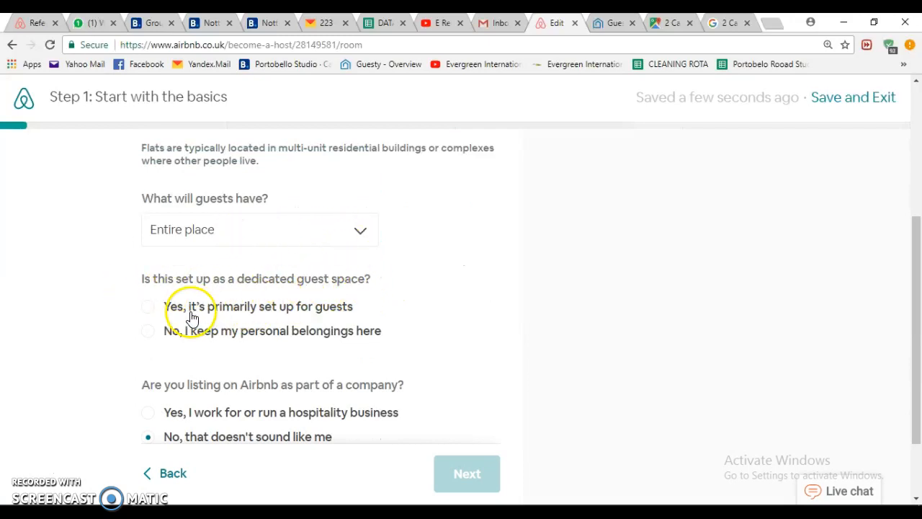
click(149, 309)
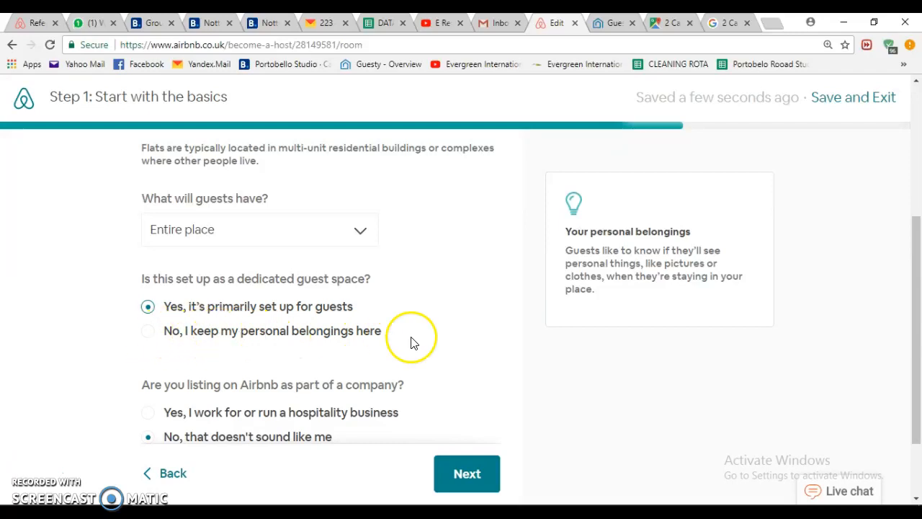
scroll(425, 337, down, 1)
scroll(434, 336, down, 1)
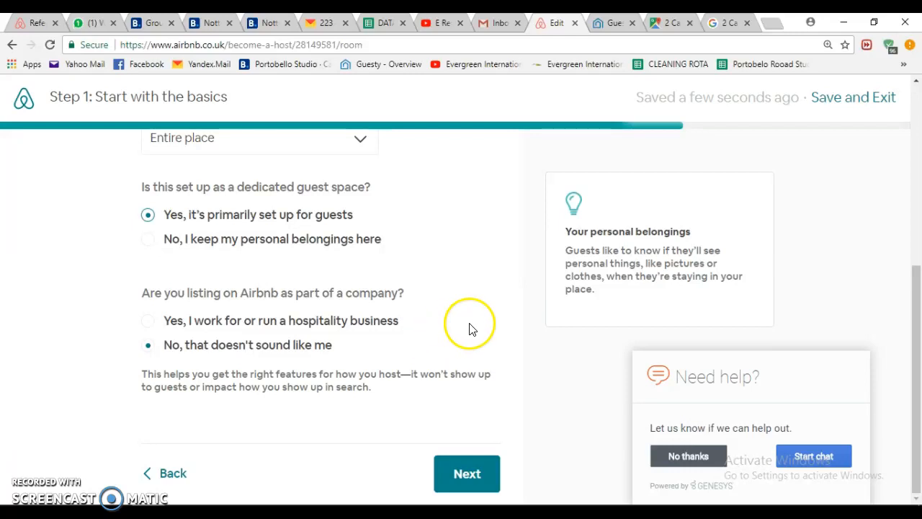
click(692, 461)
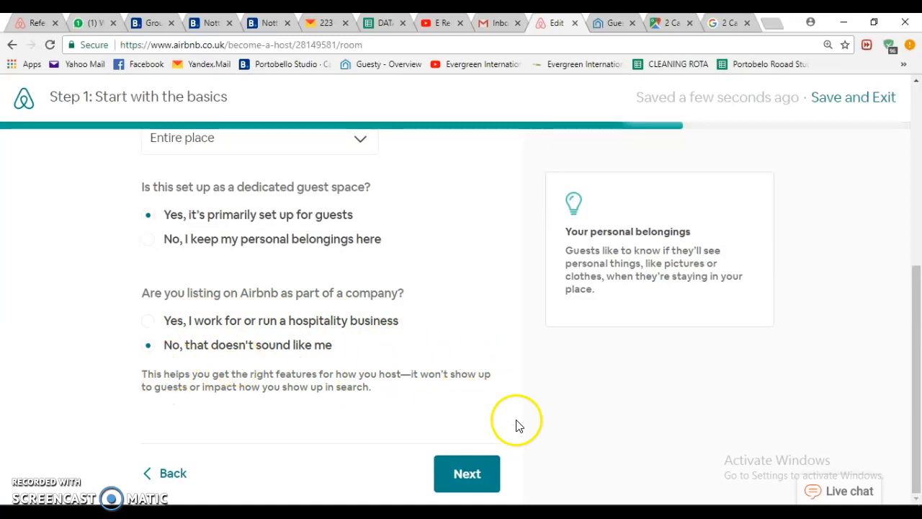
click(468, 474)
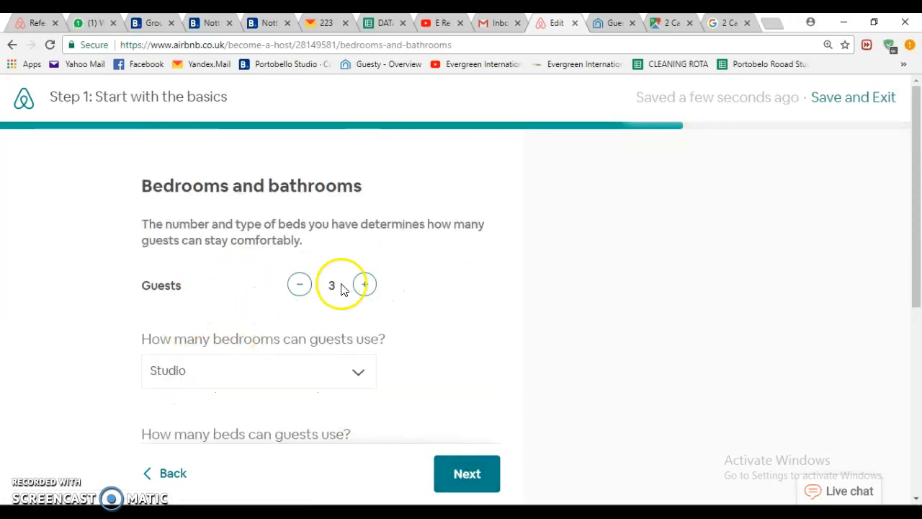
- Set the number of beds guests can use to 2
scroll(303, 353, down, 1)
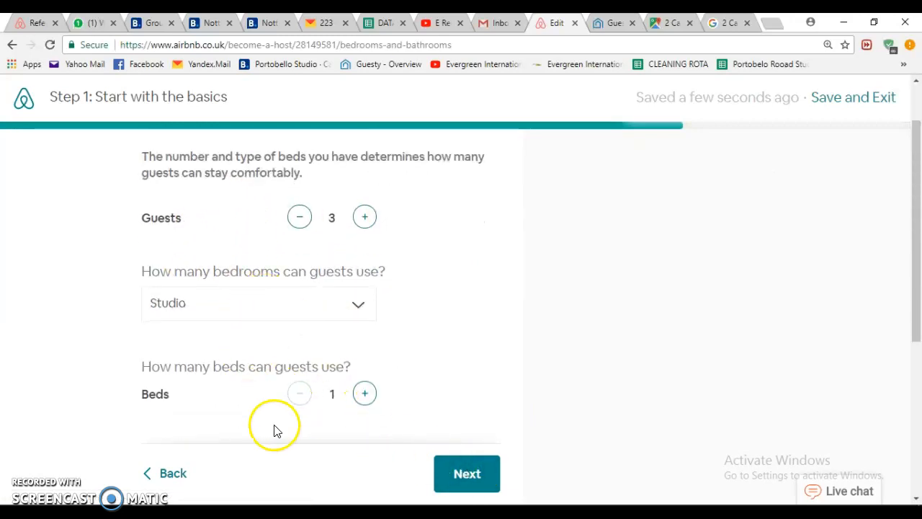
scroll(274, 431, down, 1)
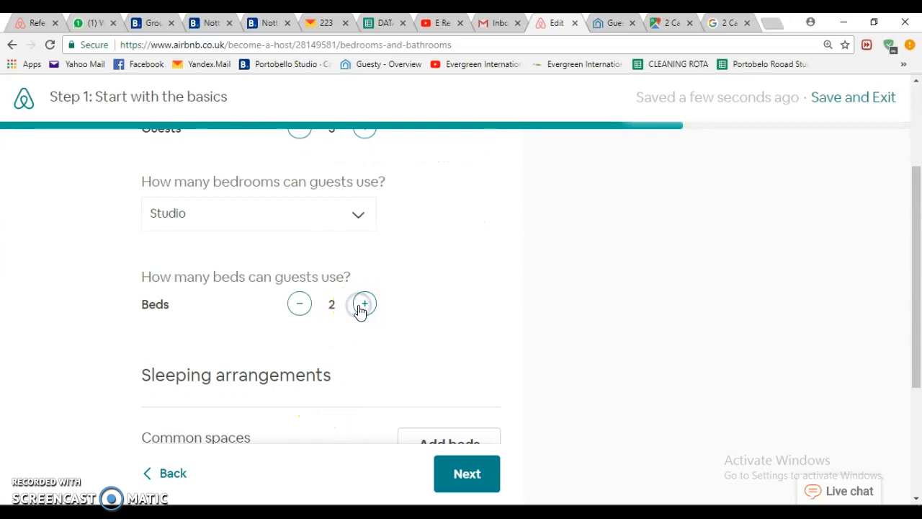
scroll(290, 346, down, 2)
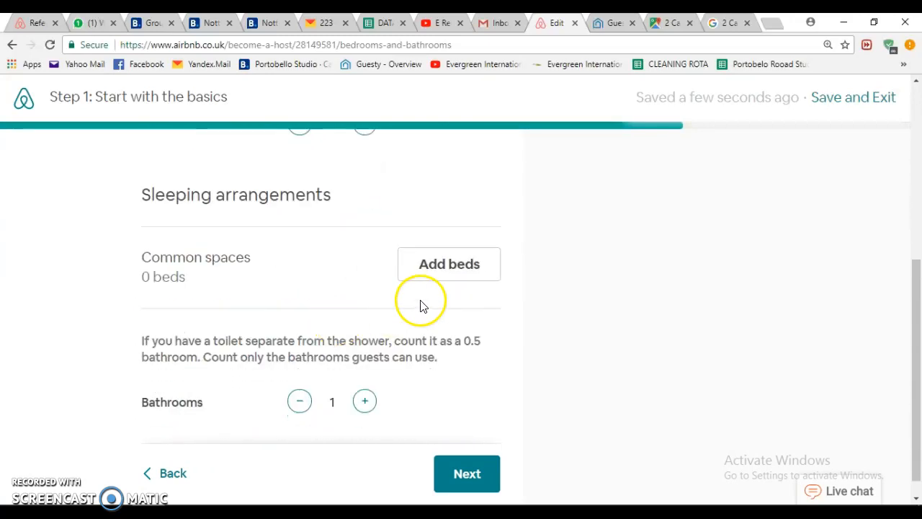
- Add one sofa bed to the common spaces, set the bathrooms to 1.5 and proceed to the location page
click(446, 278)
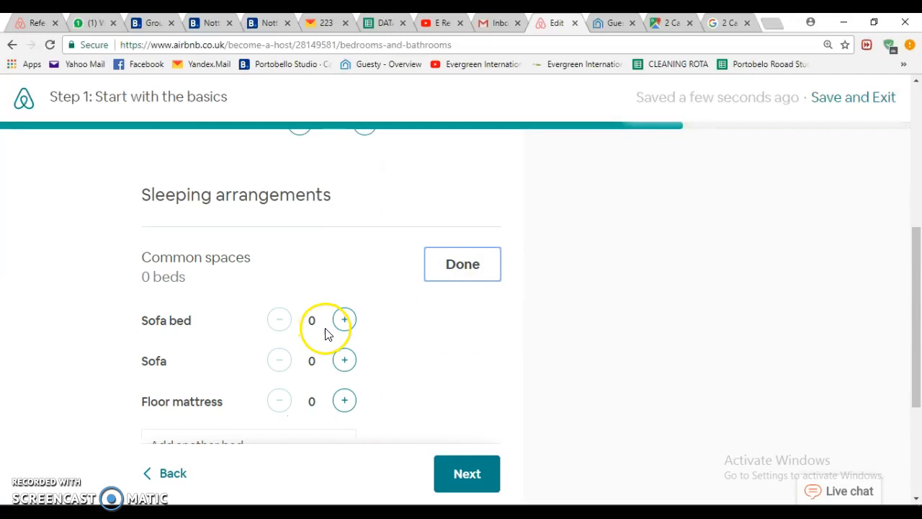
scroll(335, 382, down, 1)
click(344, 231)
click(446, 173)
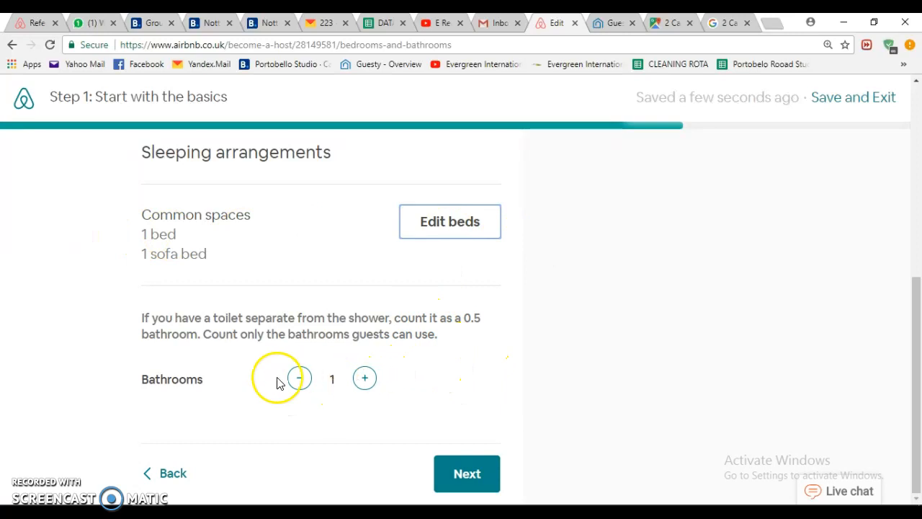
click(366, 380)
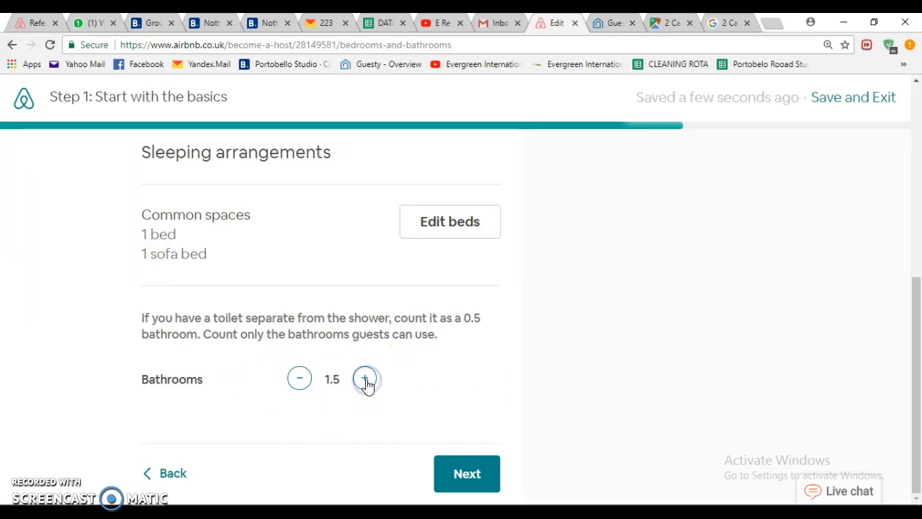
click(468, 475)
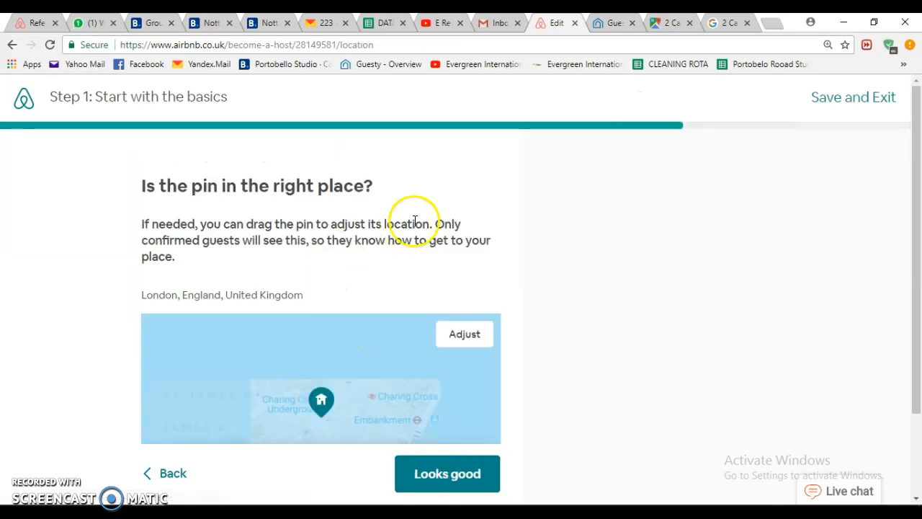
- Start adjusting the map pin and move it north from Charing Cross to the area near the British Museum
scroll(414, 224, down, 1)
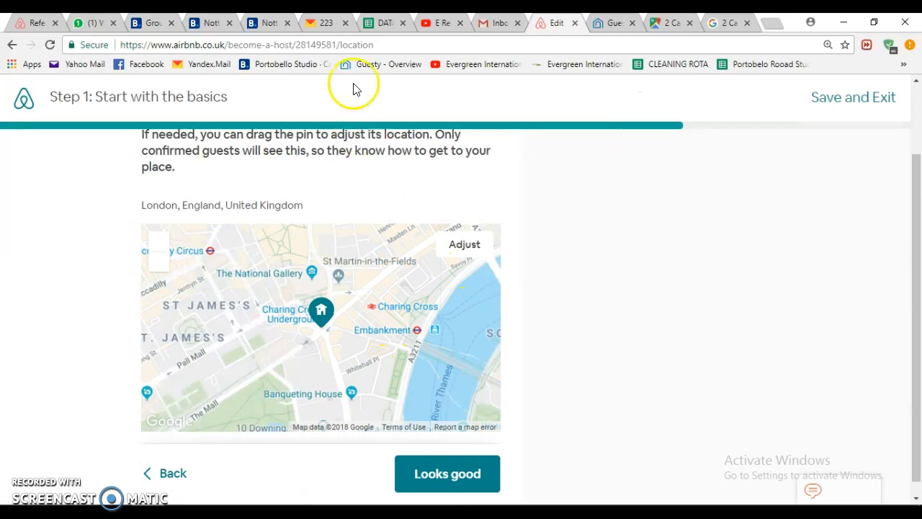
scroll(342, 292, down, 1)
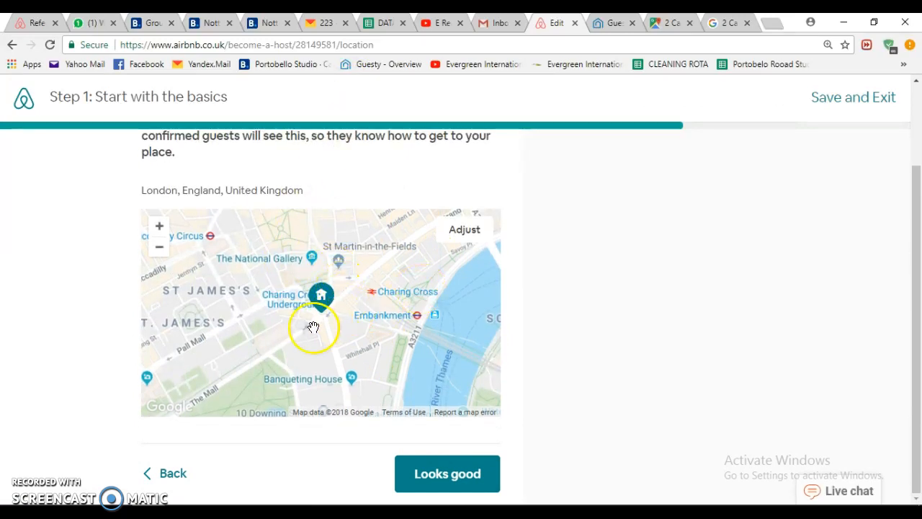
click(464, 230)
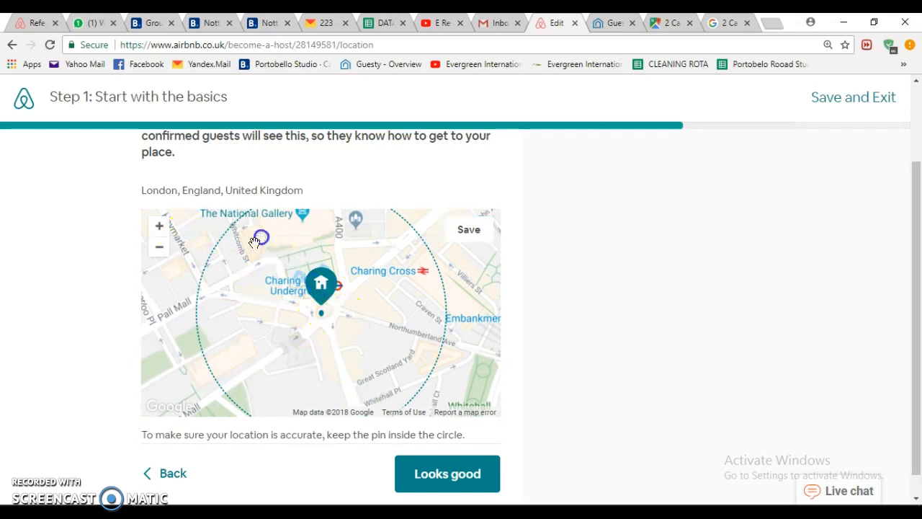
click(163, 246)
click(163, 246)
click(162, 246)
click(162, 247)
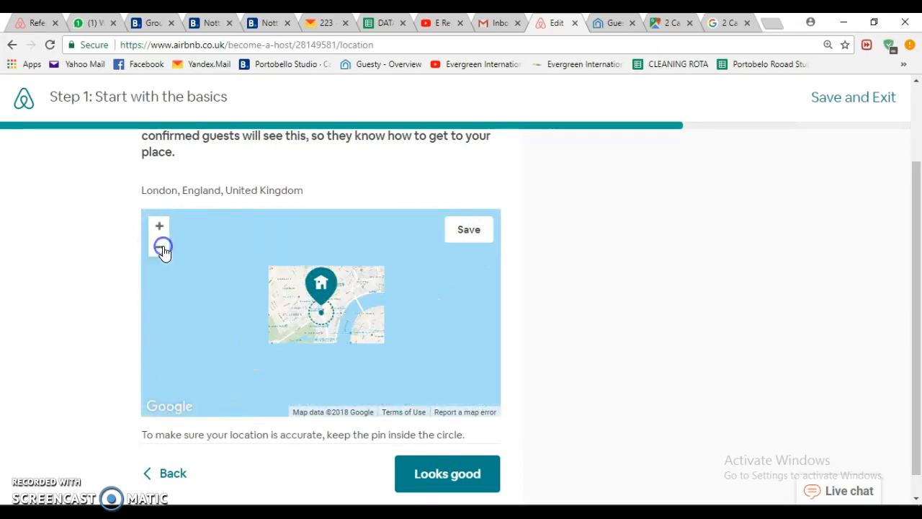
drag(273, 331, 282, 385)
scroll(308, 328, up, 1)
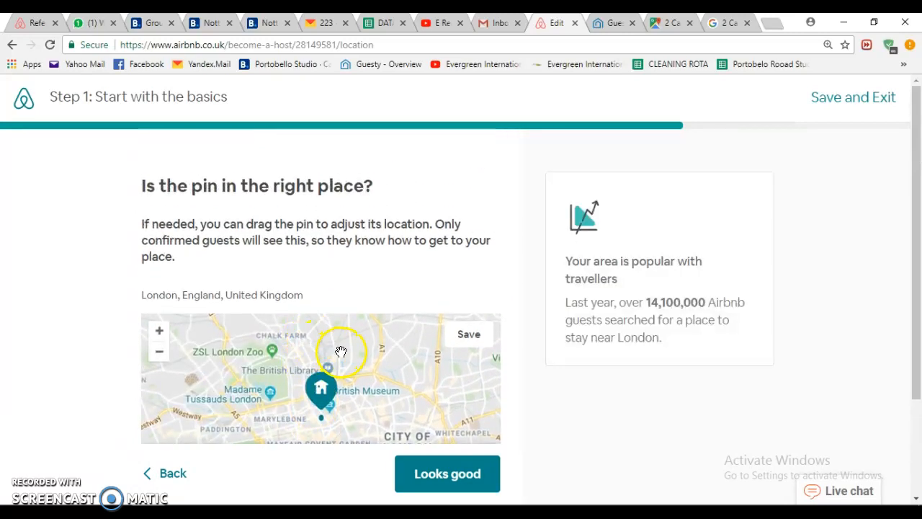
- Move the pin northwest to the A5 beside Maida Avenue, west of Lisson Grove, and save its position
scroll(231, 293, down, 2)
click(159, 219)
click(159, 218)
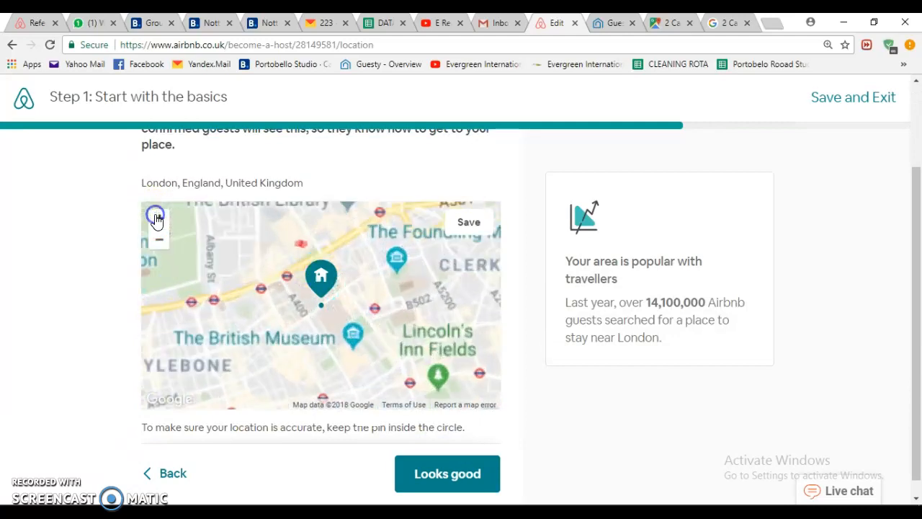
drag(216, 294, 519, 346)
scroll(296, 334, up, 2)
scroll(289, 340, down, 3)
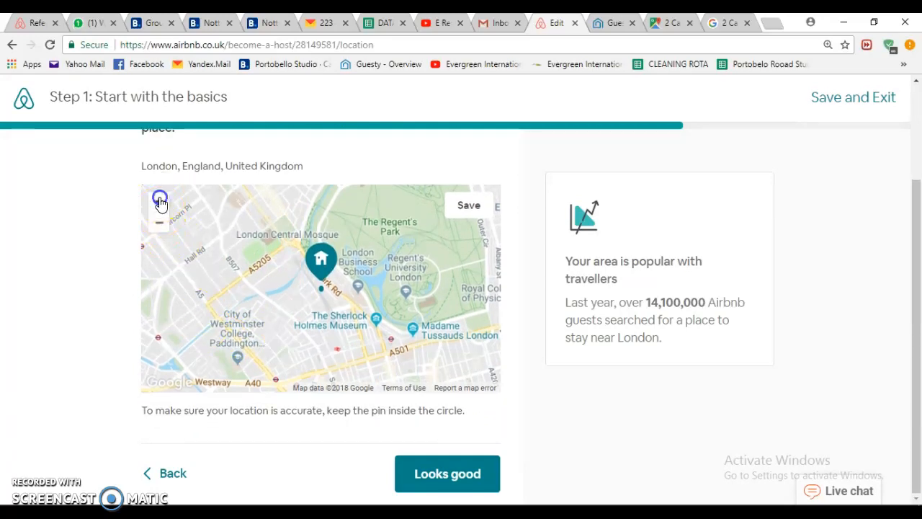
click(159, 200)
drag(244, 267, 423, 230)
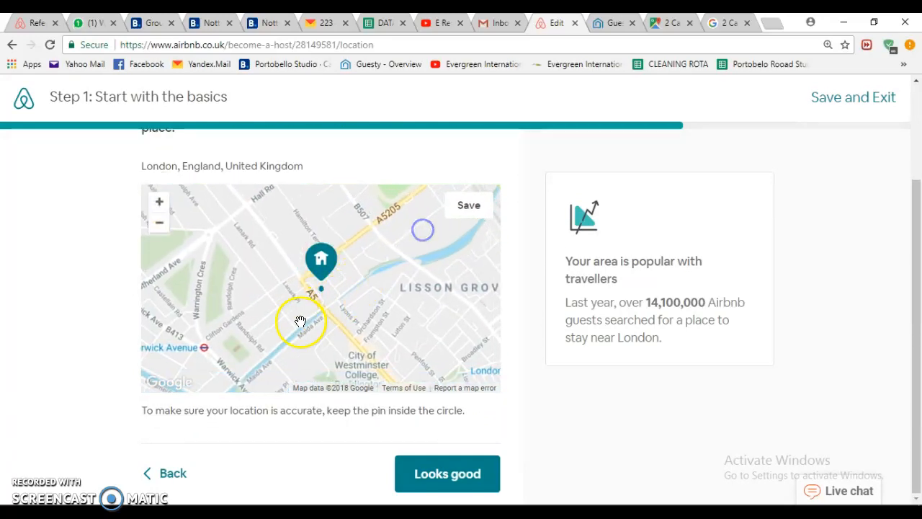
drag(321, 310, 353, 289)
drag(362, 325, 294, 340)
click(468, 205)
- Accept the adjusted pin location and review the reasons offered for moving the pin
click(432, 469)
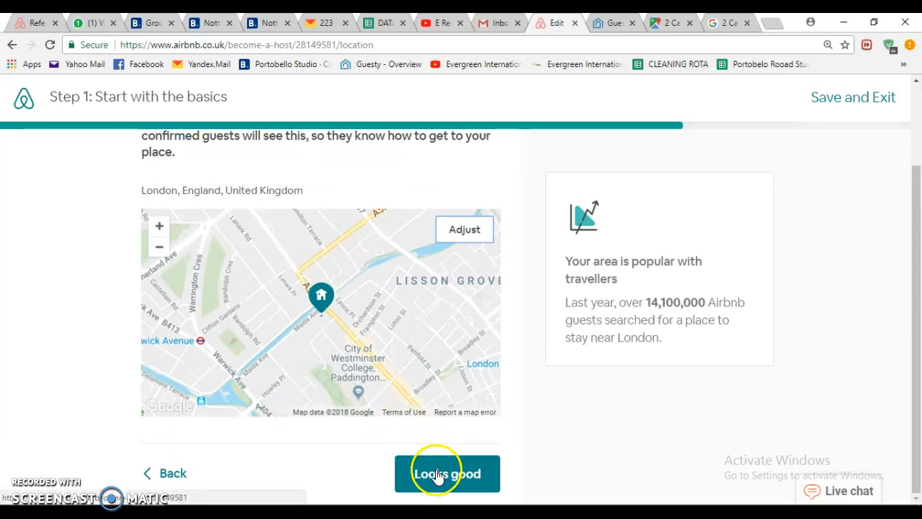
click(446, 479)
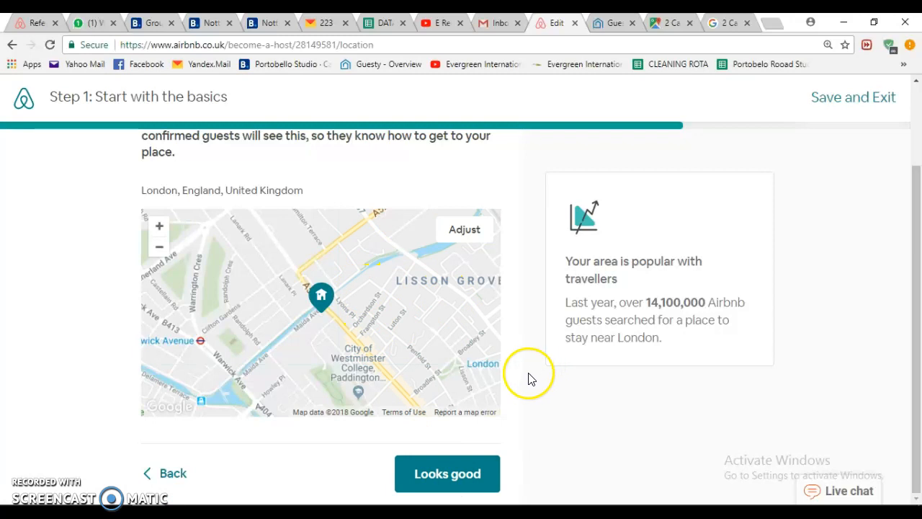
click(447, 473)
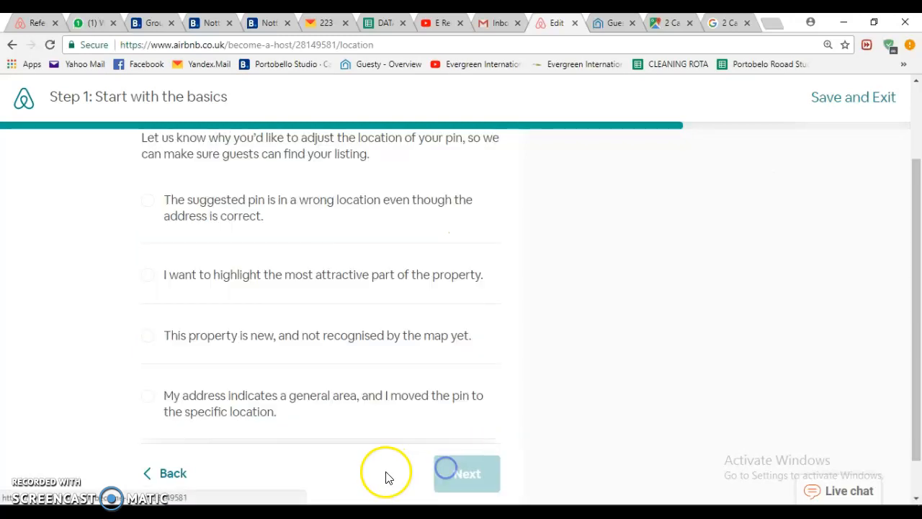
scroll(425, 229, up, 1)
scroll(425, 225, up, 1)
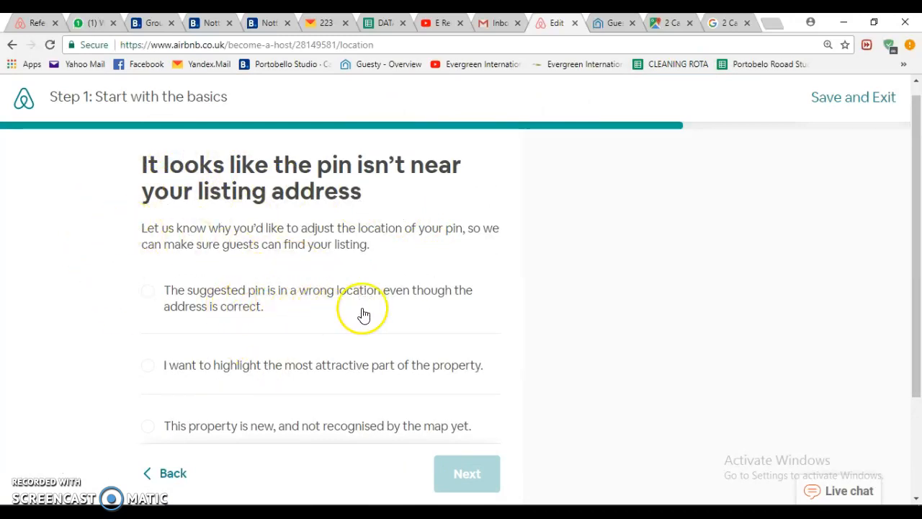
- Give highlighting the most attractive part of the property as the reason for moving the pin, and proceed to the amenities
scroll(243, 335, down, 2)
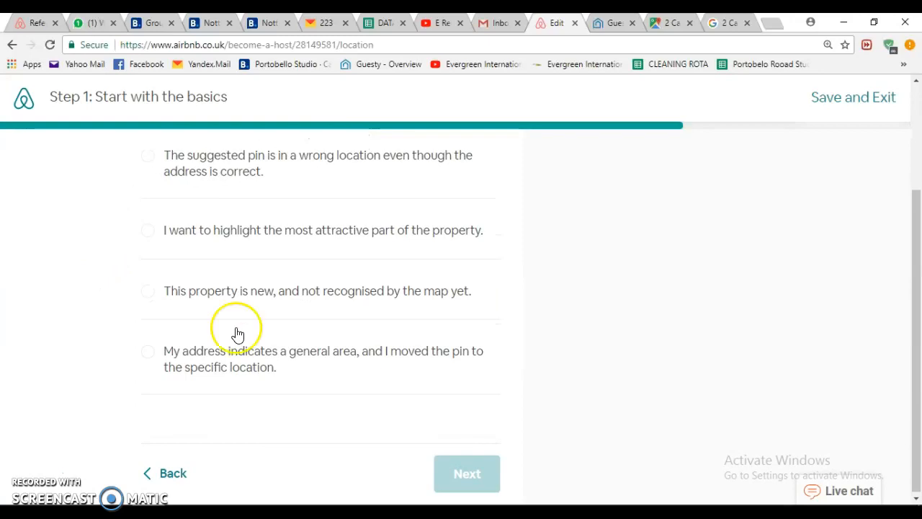
click(150, 234)
click(467, 474)
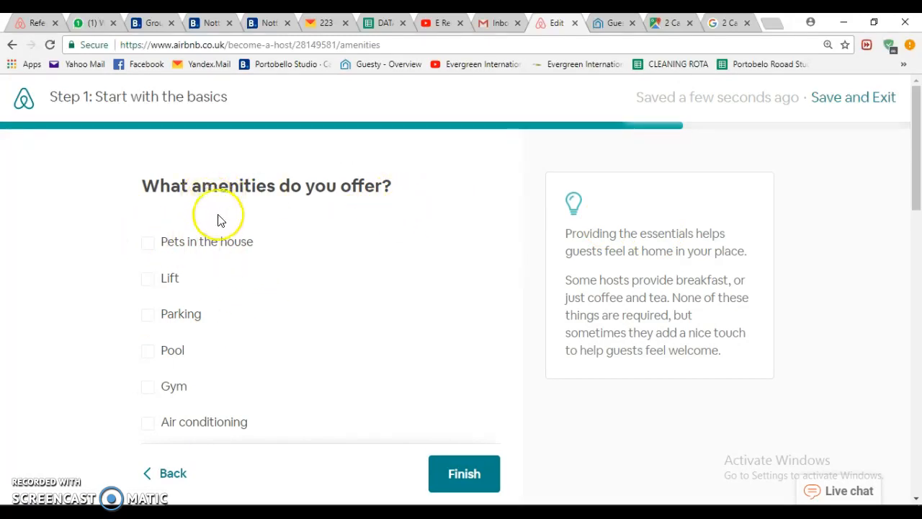
- Select Wifi and Kitchen among the offered amenities
scroll(212, 291, down, 1)
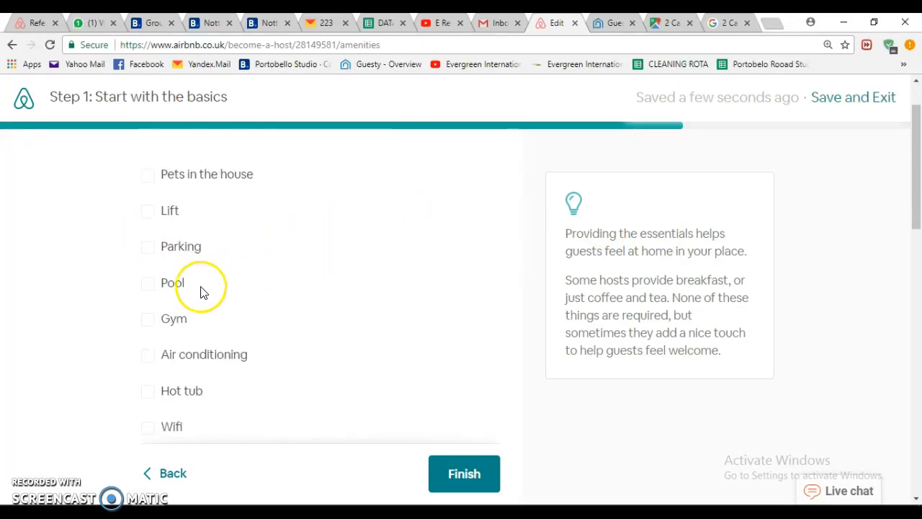
scroll(202, 291, down, 1)
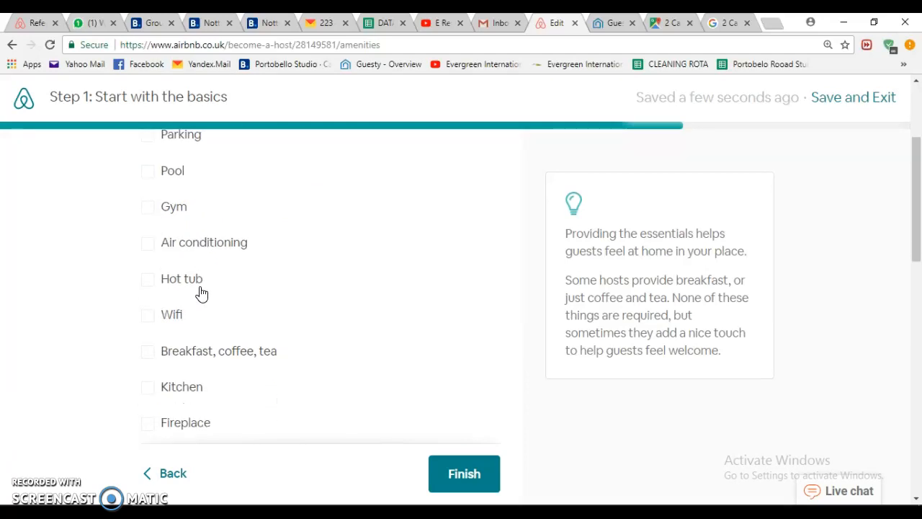
scroll(202, 293, down, 1)
click(151, 250)
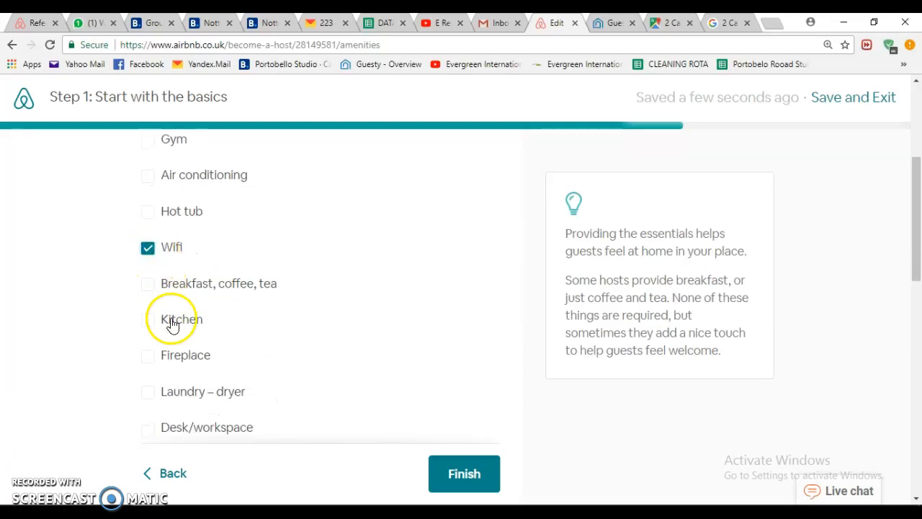
scroll(216, 303, down, 1)
click(148, 253)
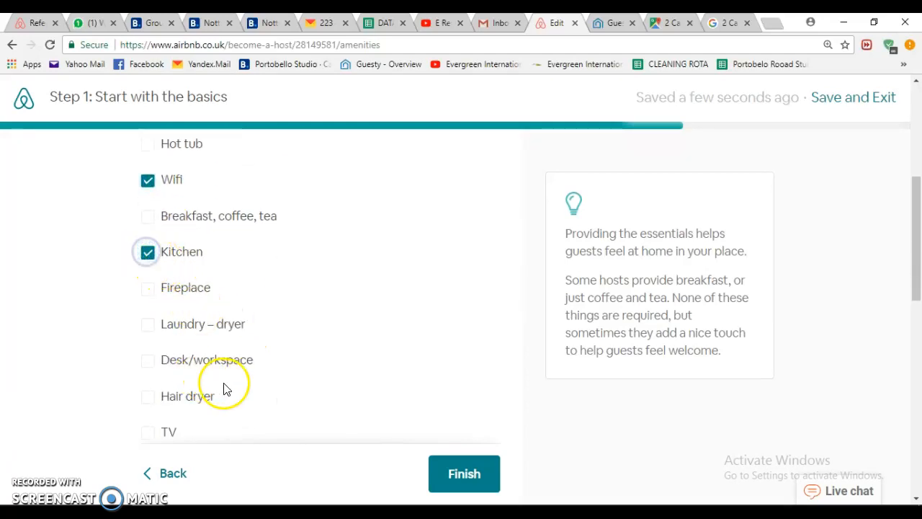
- Add Hair dryer, Shampoo, Iron and Closet/drawers to the offered amenities
scroll(180, 378, down, 2)
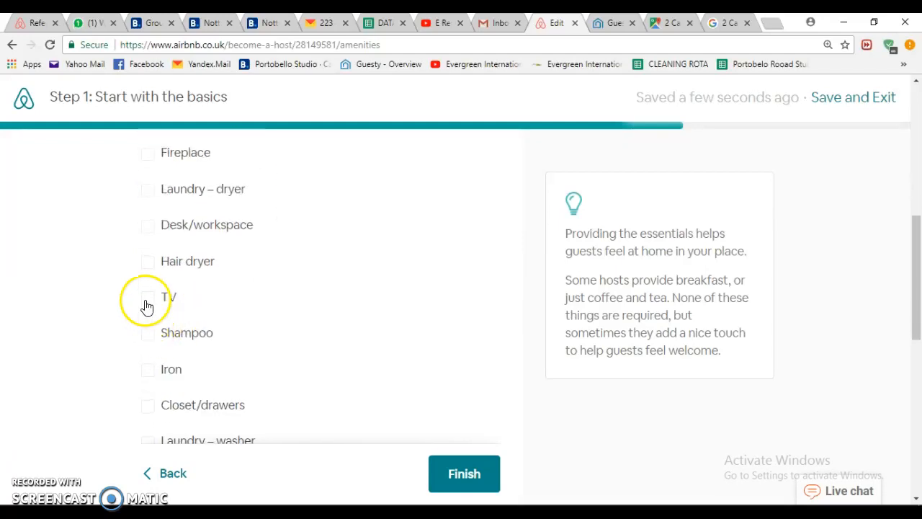
click(148, 263)
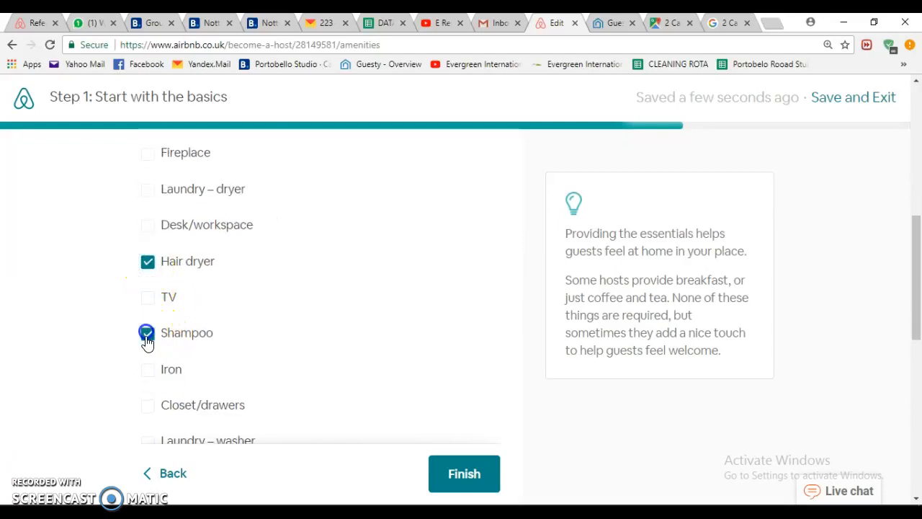
click(154, 372)
scroll(216, 360, down, 1)
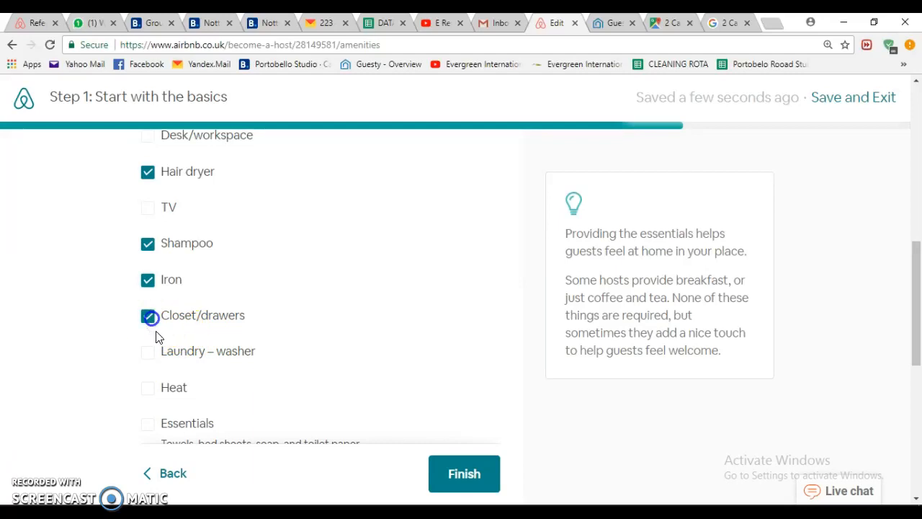
scroll(188, 346, down, 1)
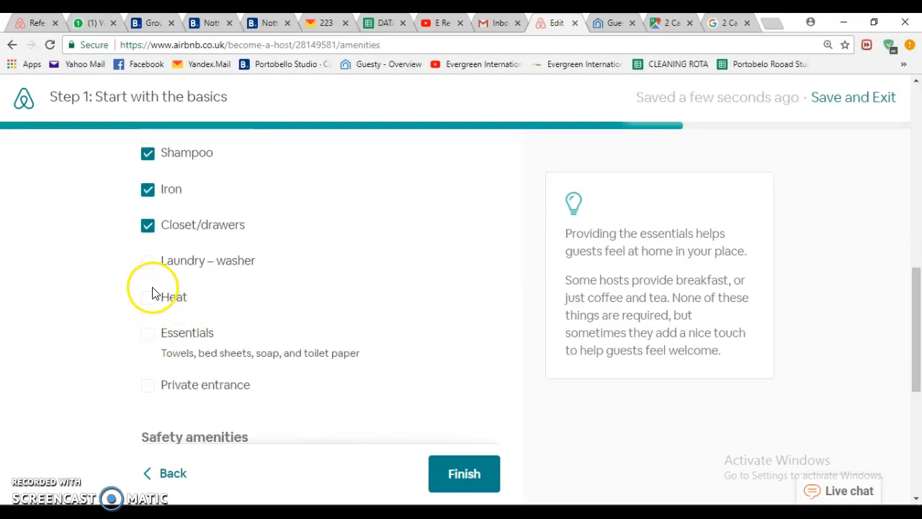
- Add Essentials and Private entrance to the offered amenities
click(147, 333)
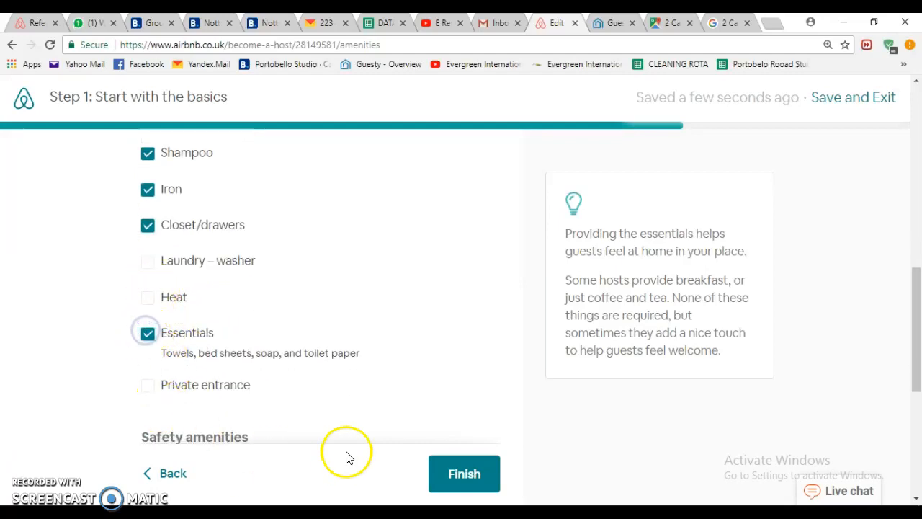
click(147, 385)
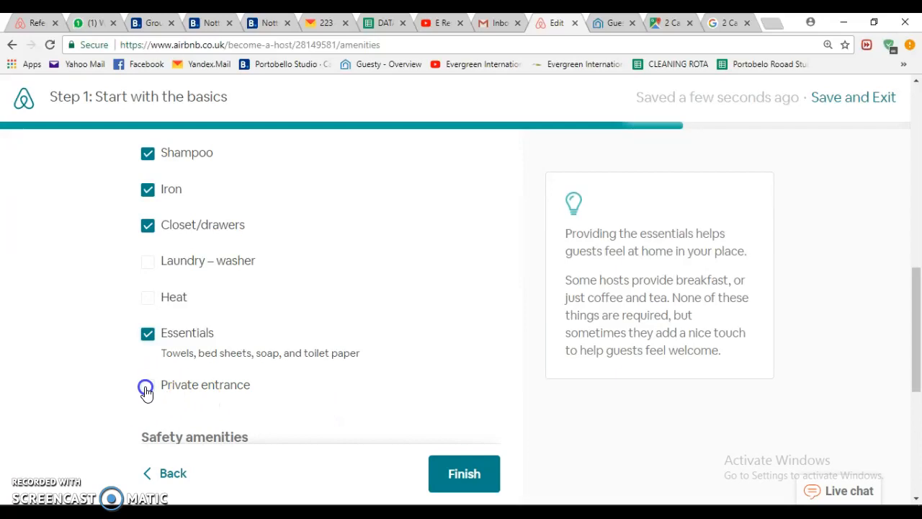
click(146, 334)
click(147, 339)
scroll(305, 379, down, 4)
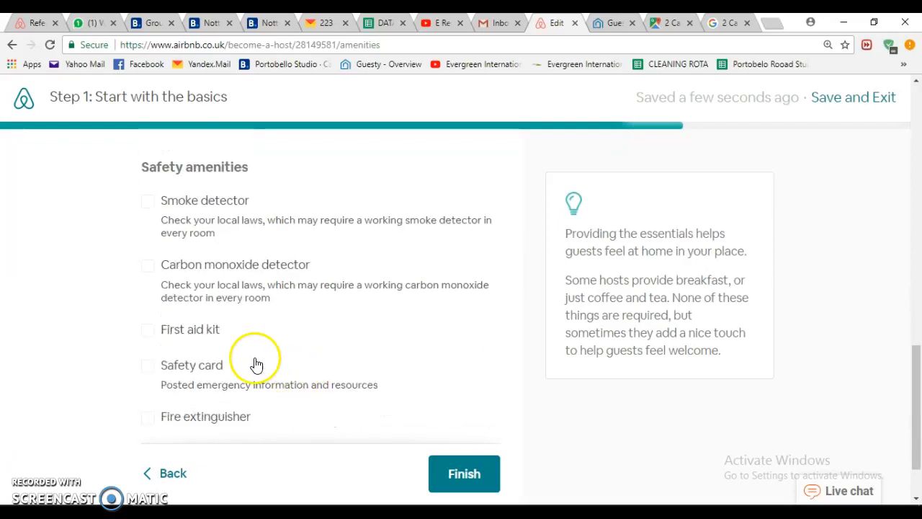
- Select the smoke detector, carbon monoxide detector, first aid kit, safety card, fire extinguisher and bedroom door lock as safety amenities, and finish Step 1
click(151, 204)
click(147, 267)
click(147, 330)
click(147, 365)
click(147, 417)
scroll(257, 362, down, 1)
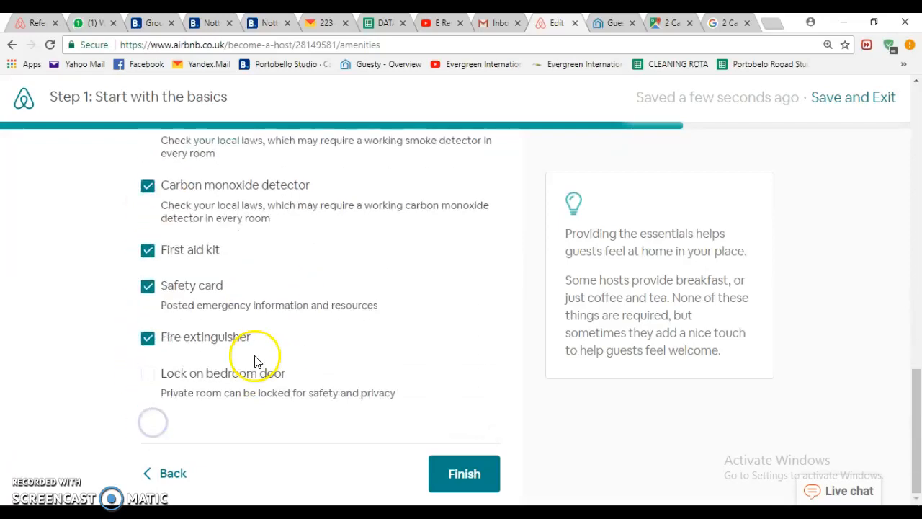
click(146, 374)
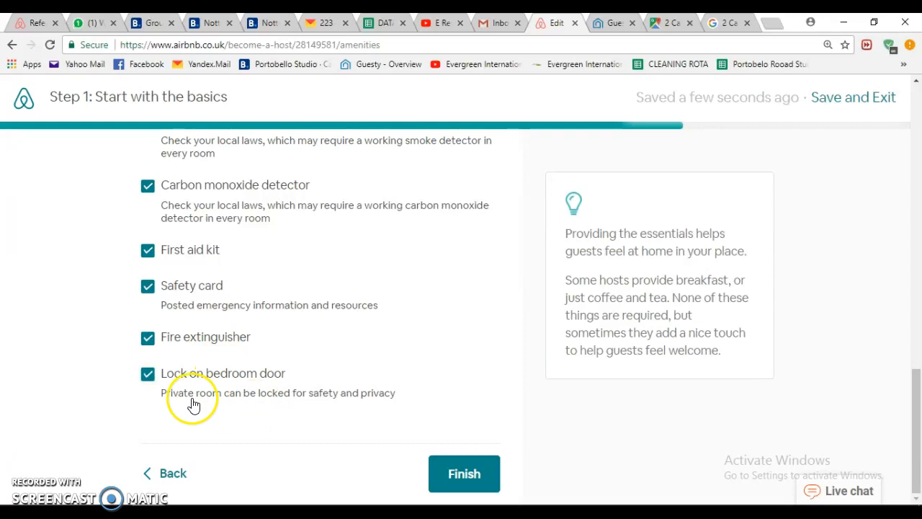
click(465, 474)
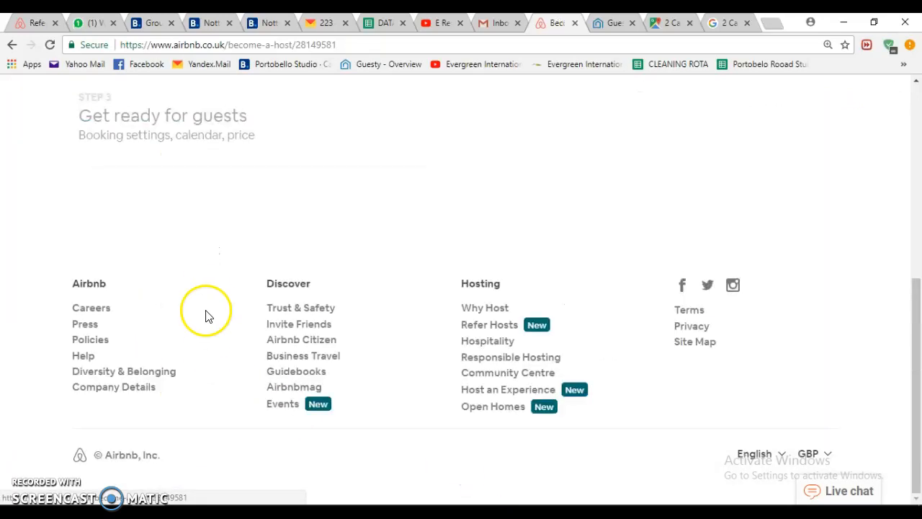
scroll(281, 314, up, 3)
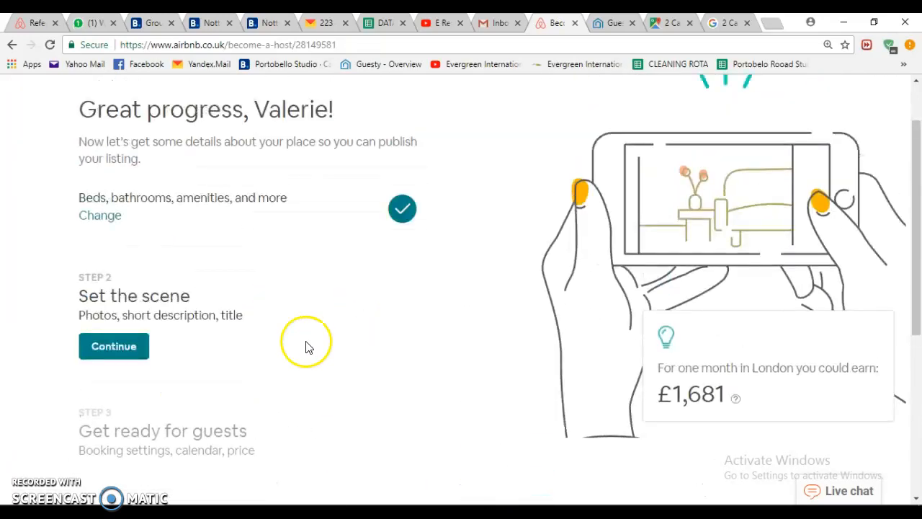
click(111, 347)
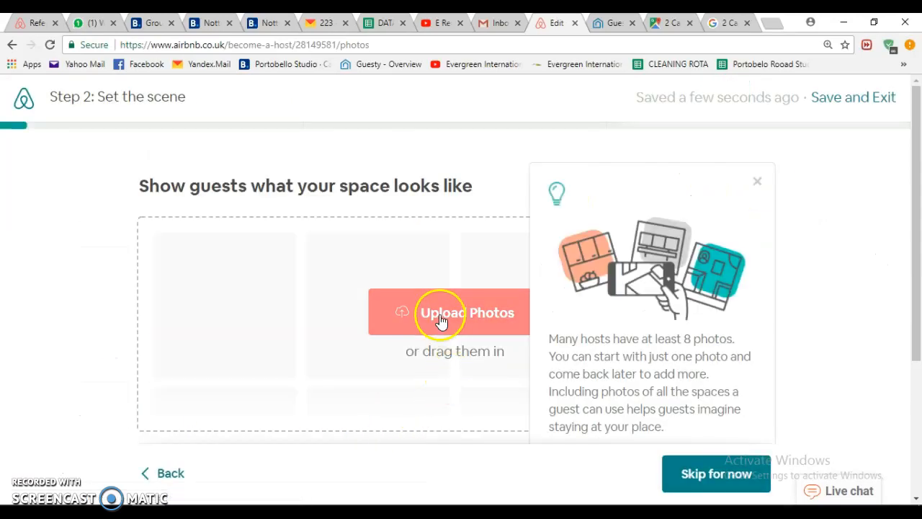
click(440, 316)
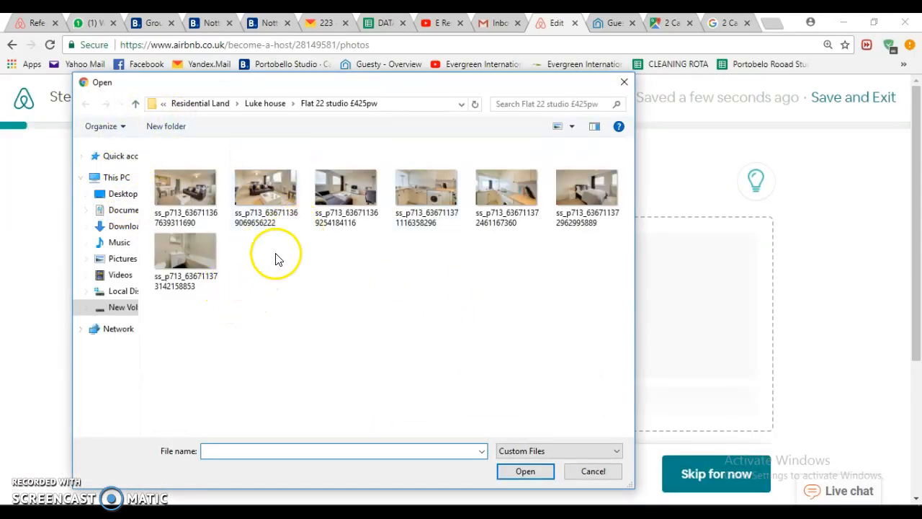
double_click(349, 193)
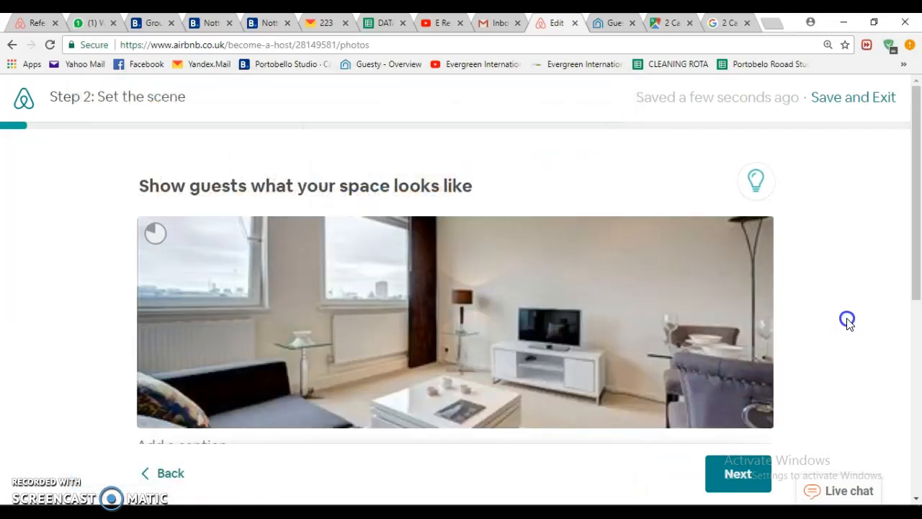
- Review the uploaded cover photo and view it in the photo editor, closing the editor without changes
scroll(836, 321, down, 1)
scroll(623, 348, down, 1)
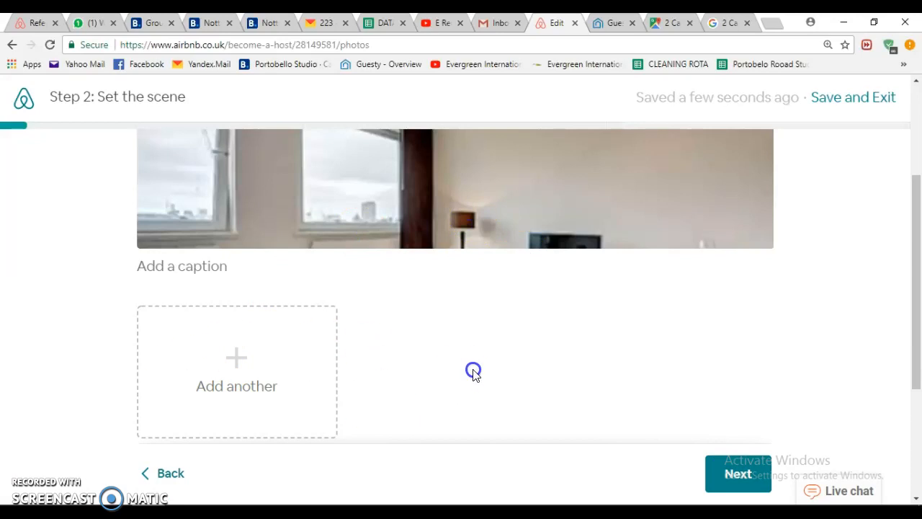
scroll(617, 324, up, 1)
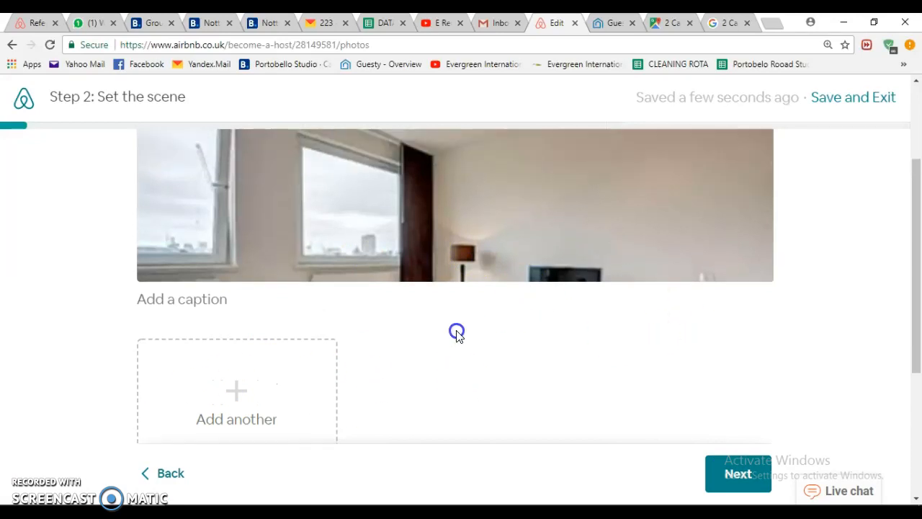
scroll(529, 324, up, 1)
click(529, 323)
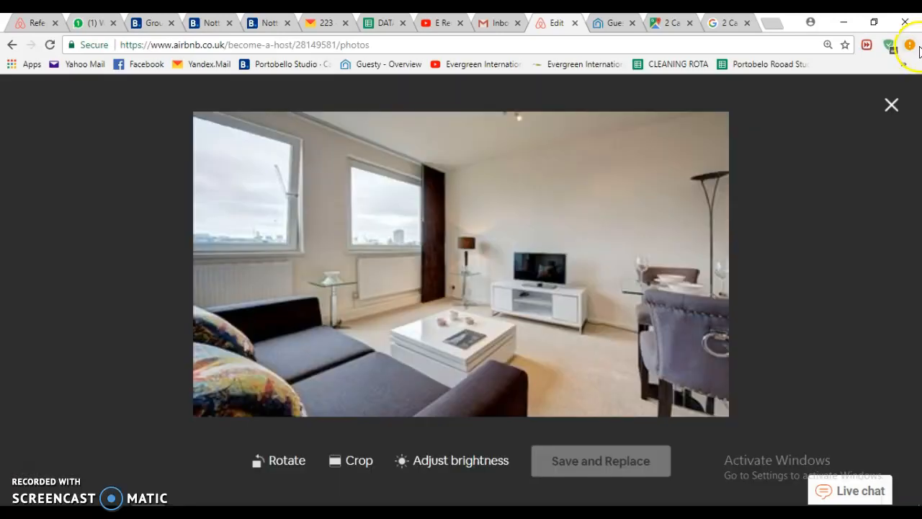
click(891, 107)
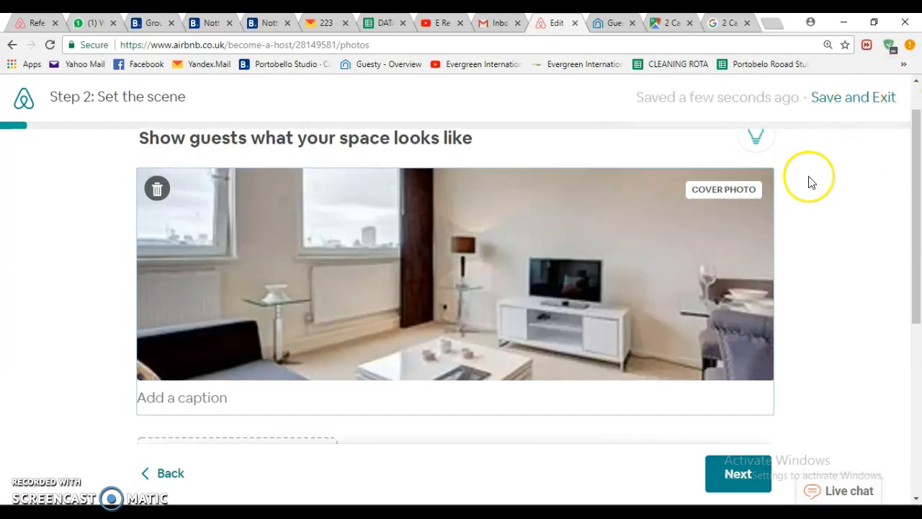
- Proceed to the description page and write the summary "Fantastic located Apatment close to the centre"
scroll(813, 230, down, 2)
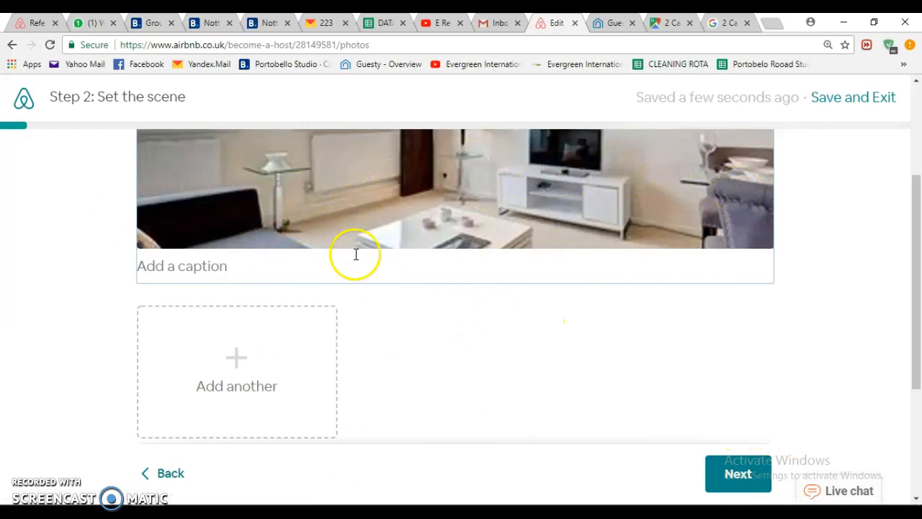
click(737, 473)
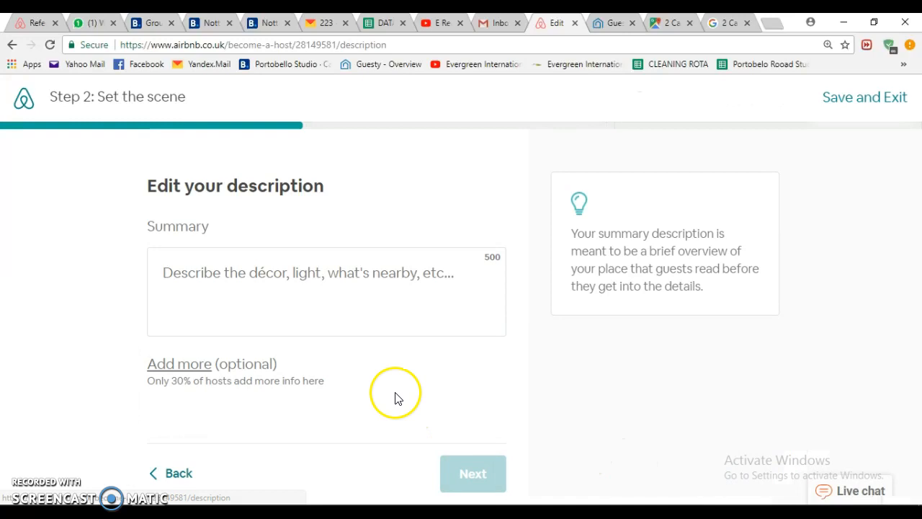
click(219, 275)
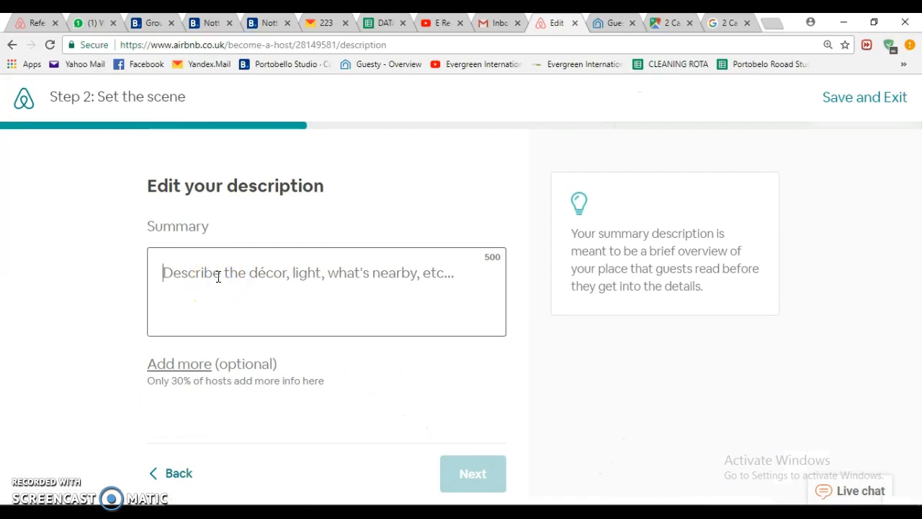
text(C)
key(BackSpace)
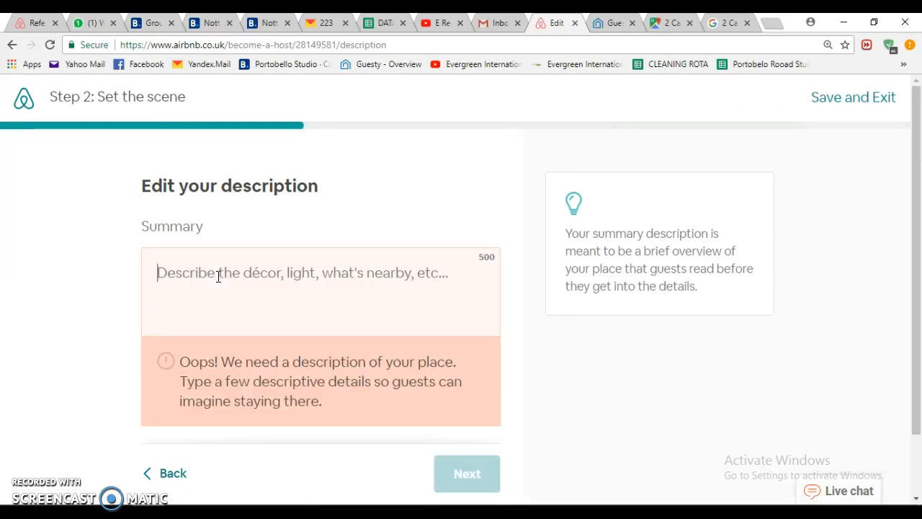
text(Fa)
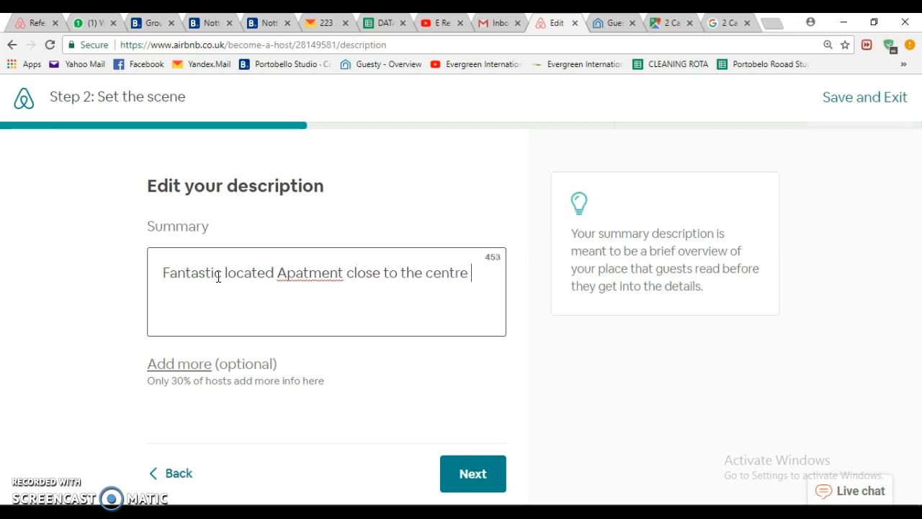
- Correct "Apatment" to "Apartment" in the summary, end it with a full stop and proceed to the title page
right_click(324, 278)
click(371, 290)
right_click(454, 277)
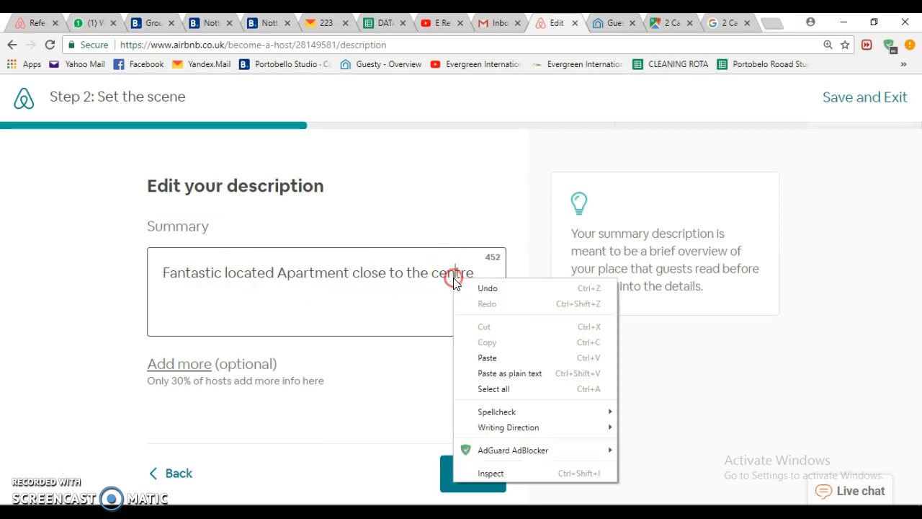
click(422, 308)
click(475, 274)
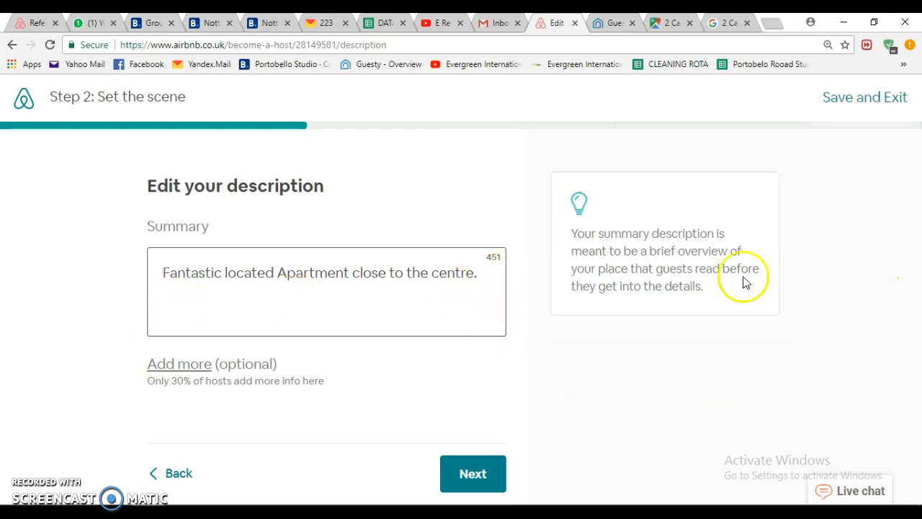
click(461, 477)
click(474, 472)
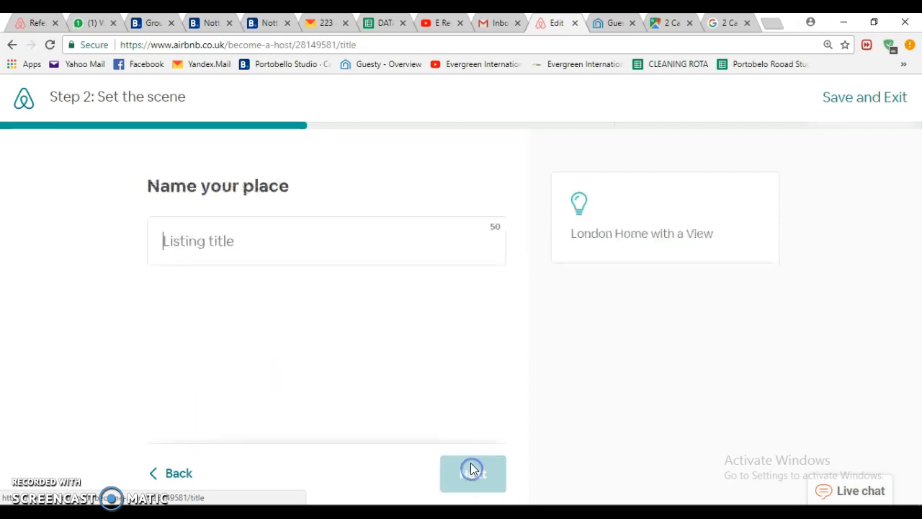
- Name the listing "Fantastic Apartment on the canal in London" and proceed to the next page
click(344, 379)
click(180, 237)
click(185, 242)
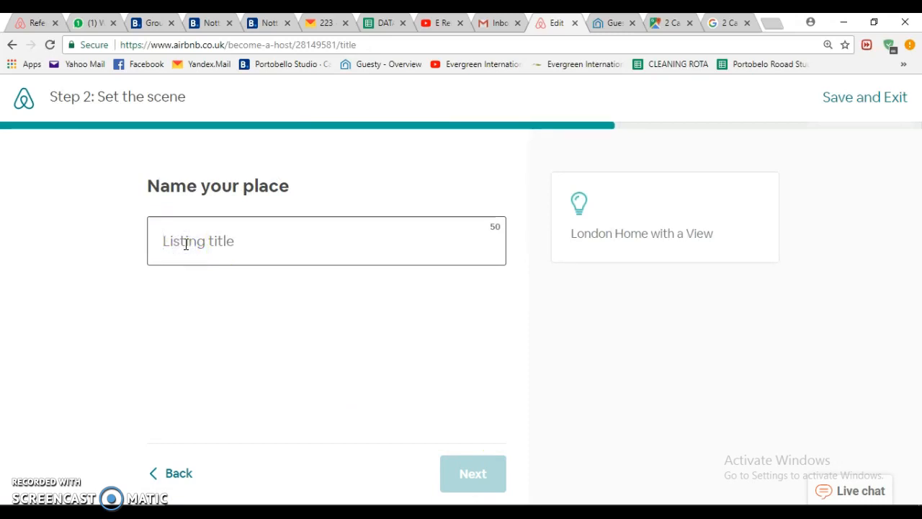
text(F)
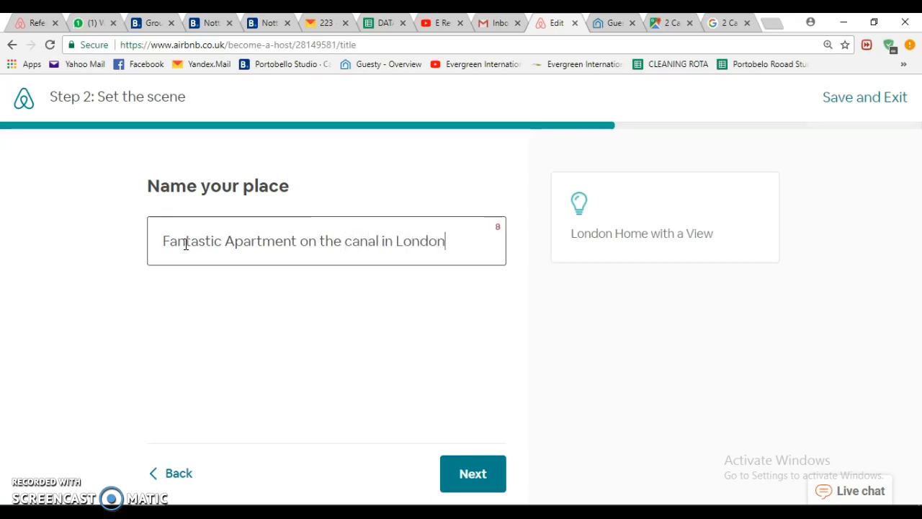
click(487, 488)
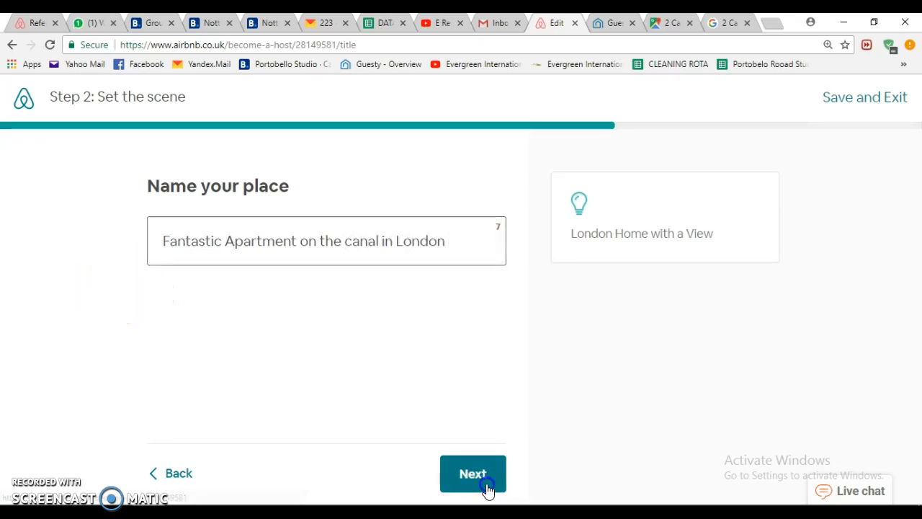
- Continue to the listing's third setup step, "Get ready for guests"
scroll(377, 373, down, 1)
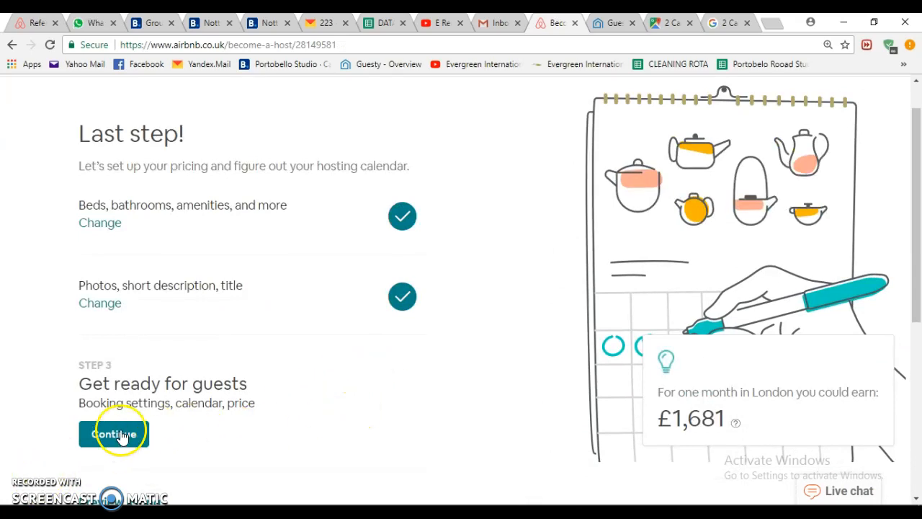
scroll(153, 423, down, 2)
click(119, 304)
- Set the house rules to suitable for children, but not for infants or pets, with no smoking and no events or parties
scroll(533, 426, down, 2)
scroll(483, 428, down, 4)
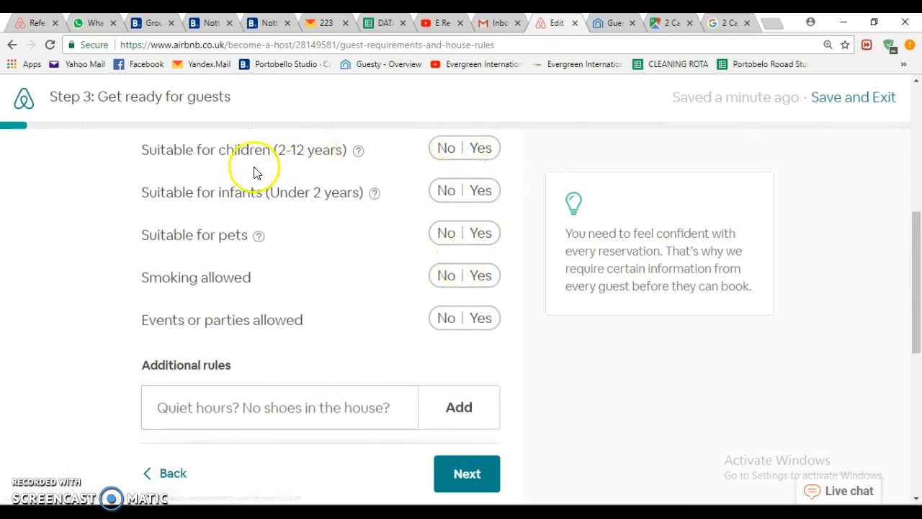
click(478, 152)
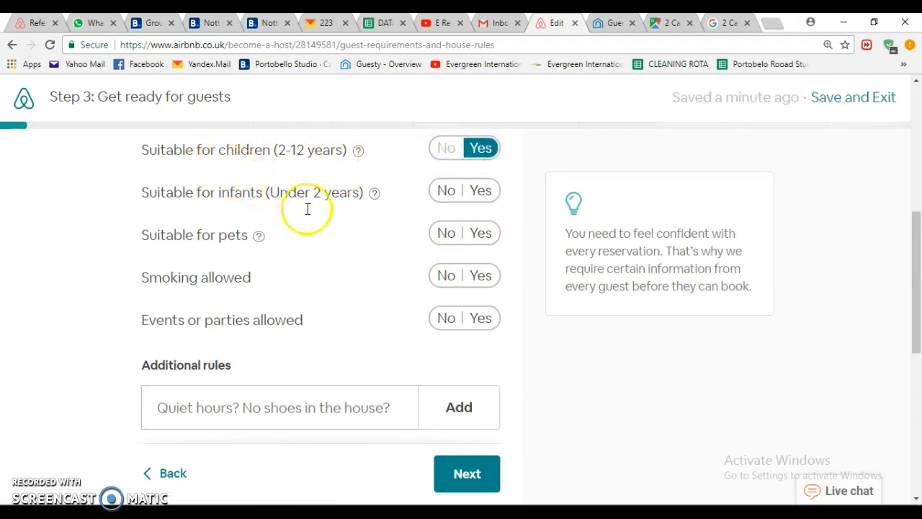
click(450, 190)
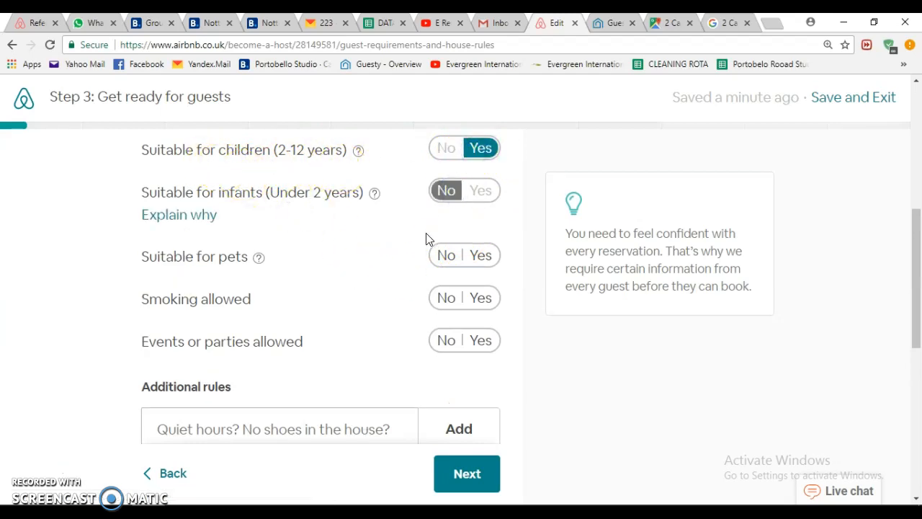
click(402, 266)
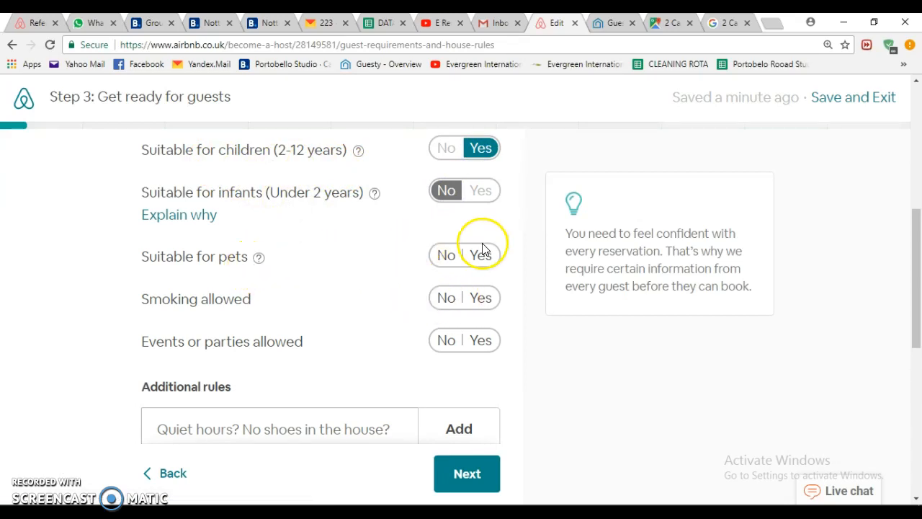
click(446, 255)
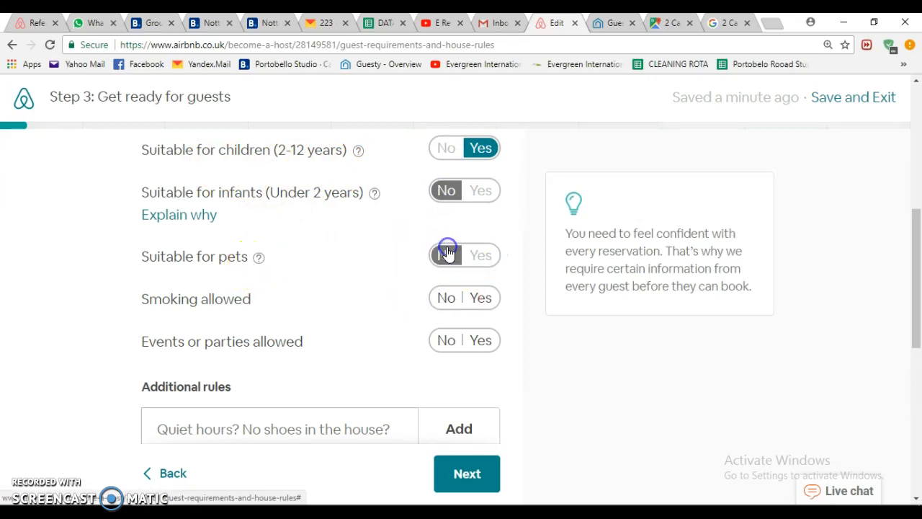
click(449, 302)
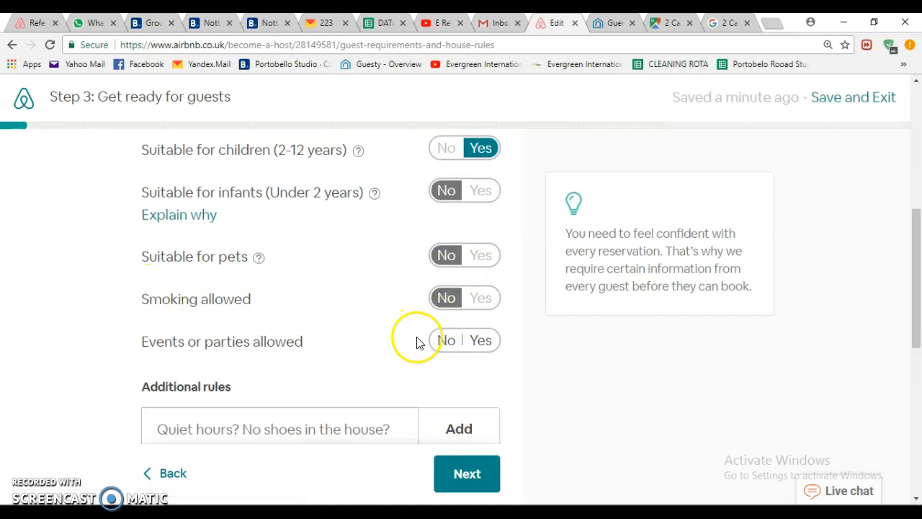
click(451, 345)
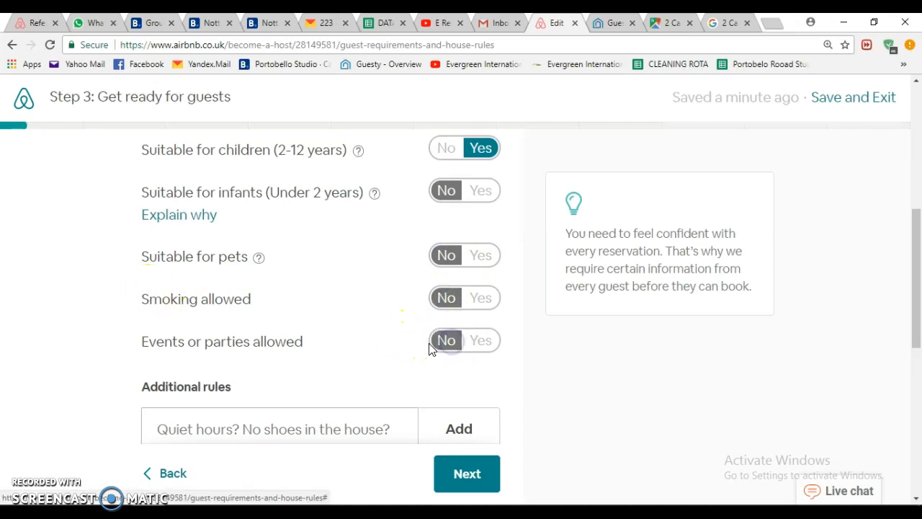
- Add "No parties" as an additional house rule
scroll(428, 349, down, 2)
click(254, 275)
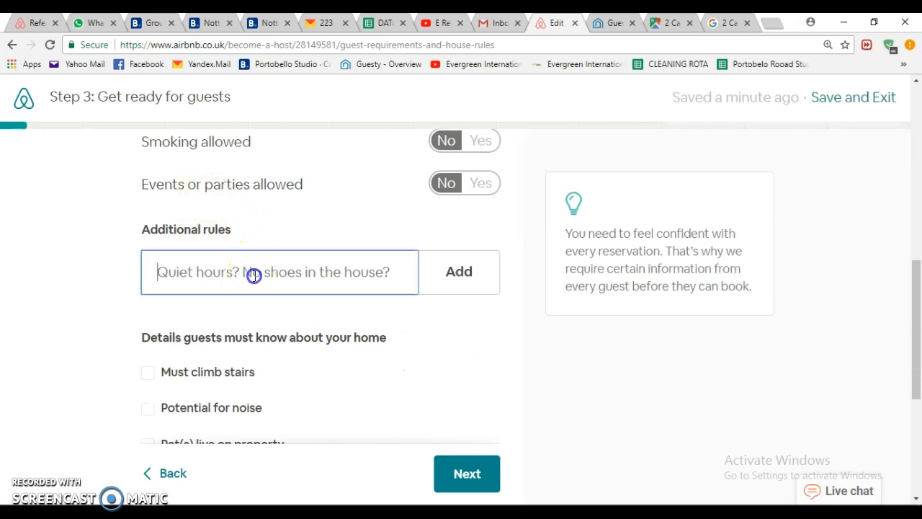
text(A)
key(BackSpace)
text(No parti)
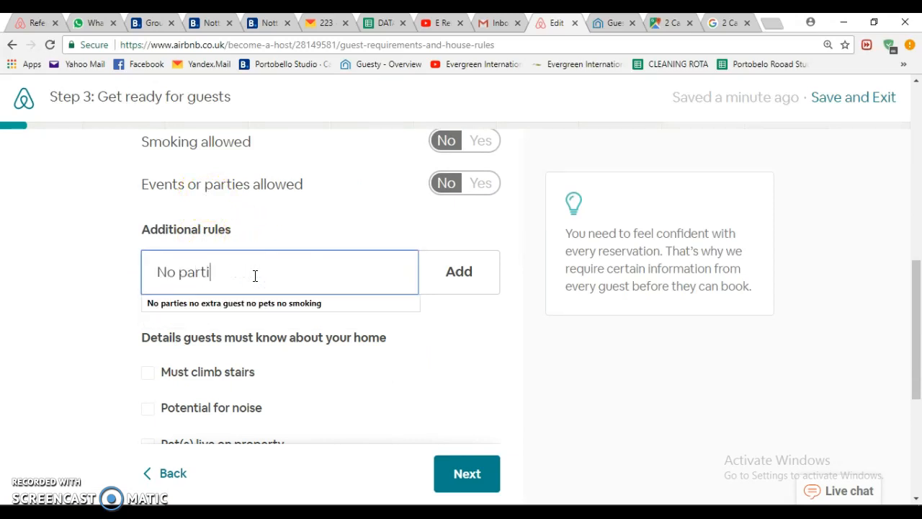
text(es)
key(Return)
- Add "no gatherings" and "no smoking" as further additional house rules
text(no )
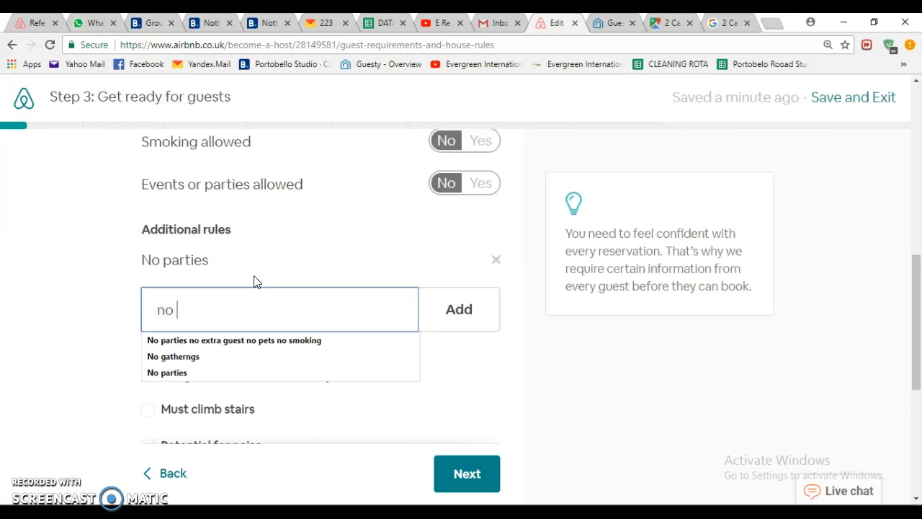
text(gatherin)
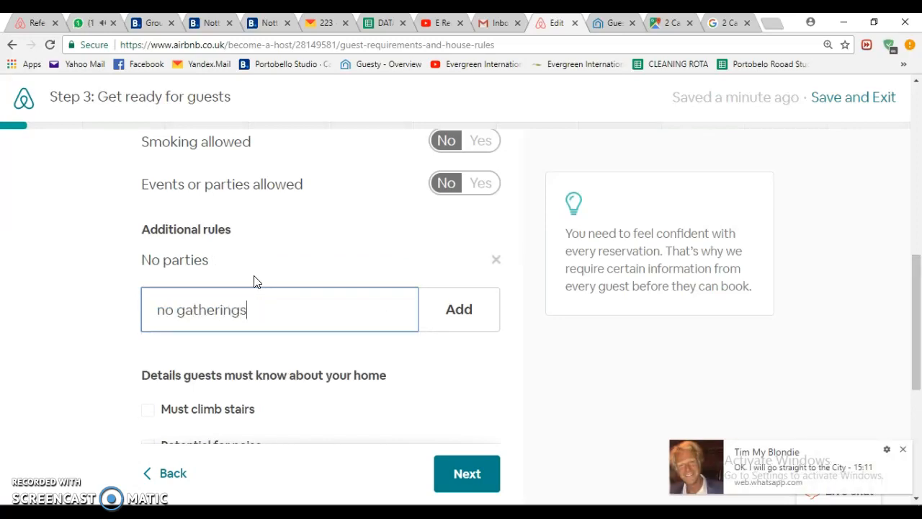
text(gs)
key(Return)
text(no )
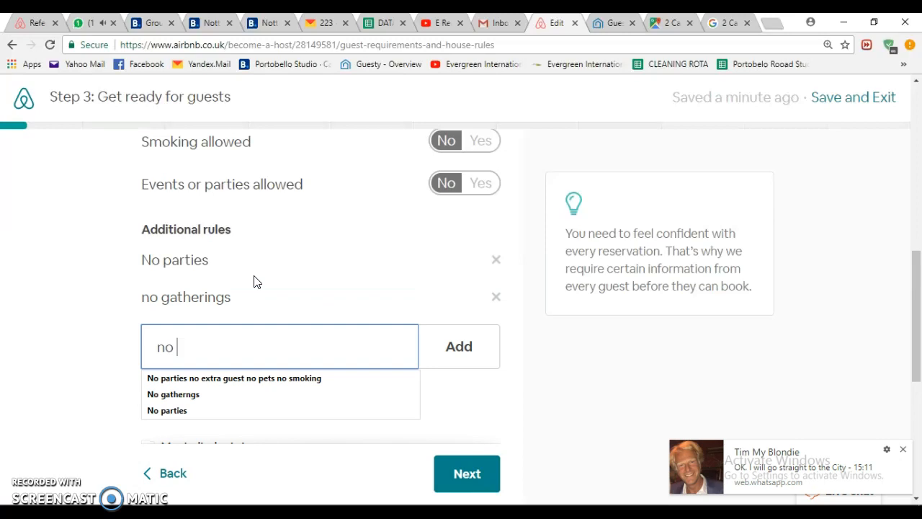
text(smoking)
click(463, 358)
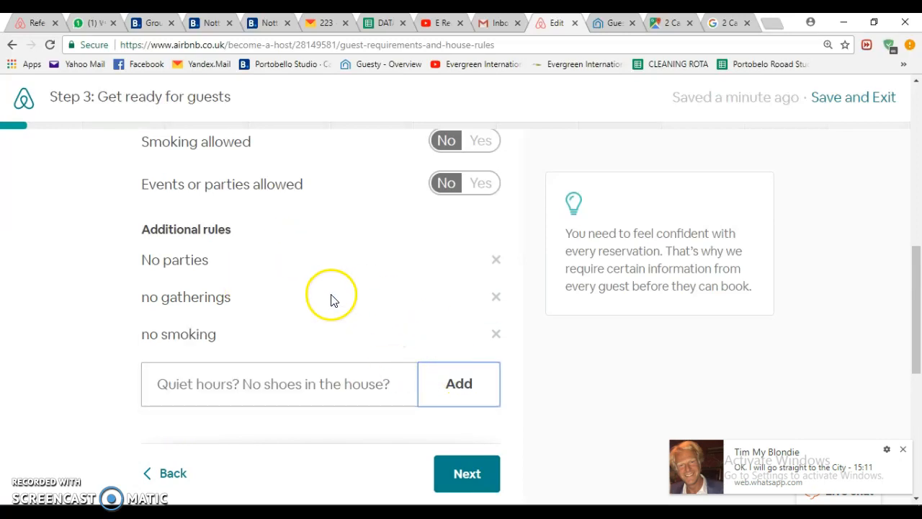
- Dismiss the incoming chat notifications and close the WhatsApp browser tab
scroll(397, 343, down, 3)
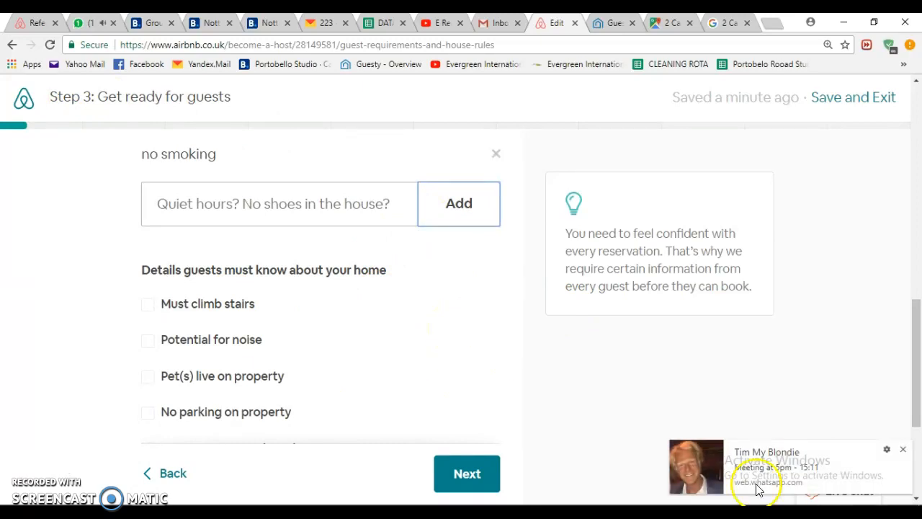
click(903, 449)
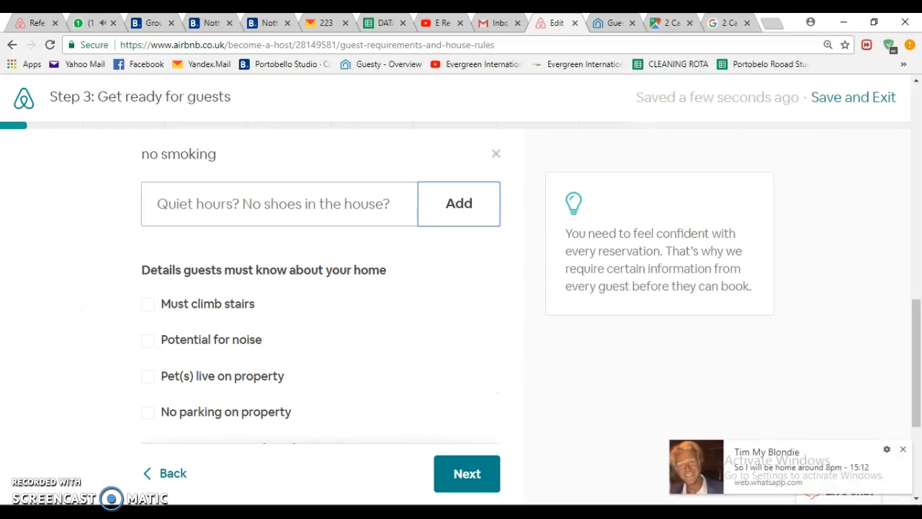
click(902, 450)
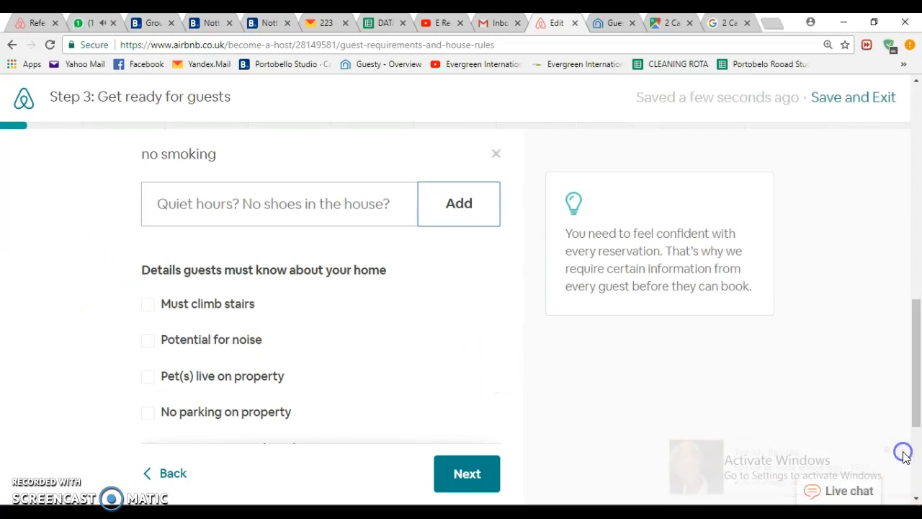
click(111, 24)
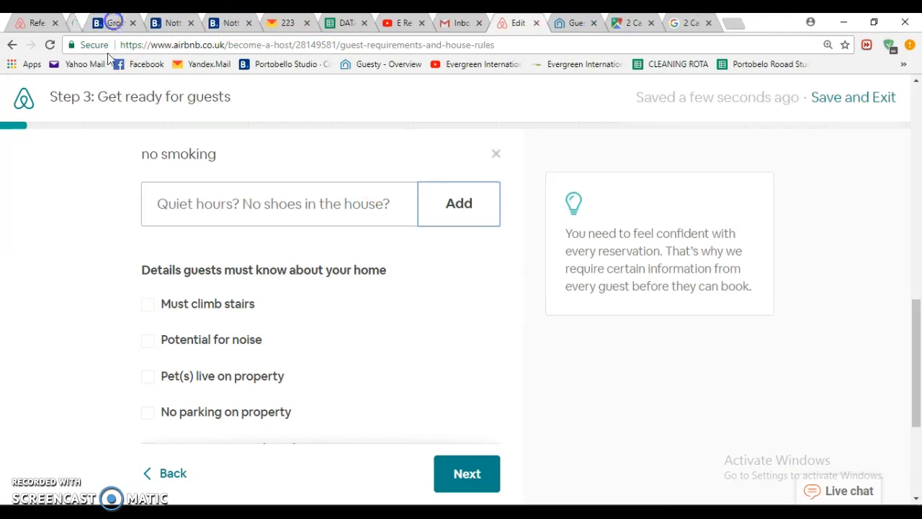
- Declare that guests must climb stairs, described as "Lower ground floor", and that the property has no parking, described as "No parking"
click(147, 305)
click(231, 351)
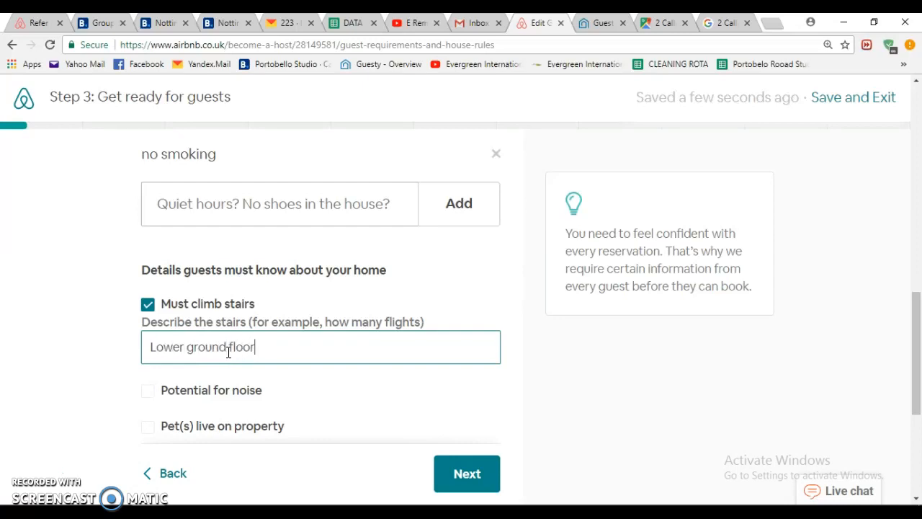
scroll(216, 351, down, 2)
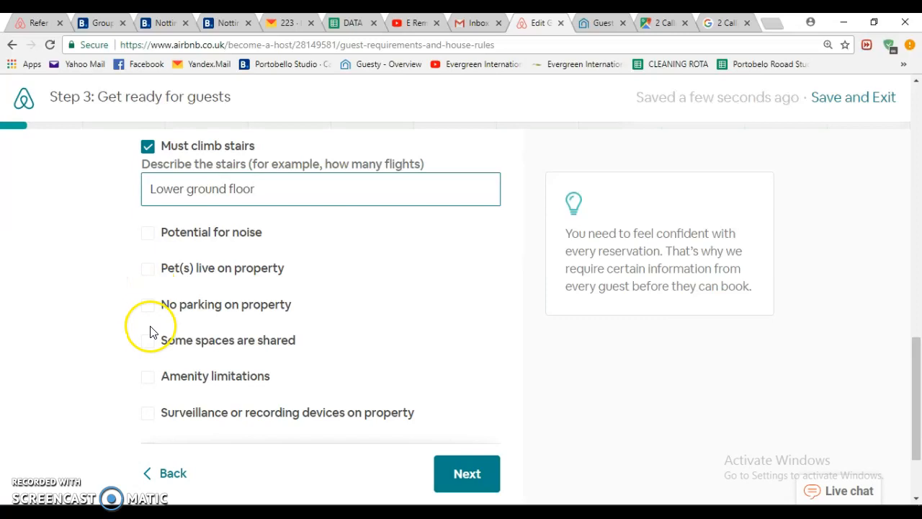
click(149, 305)
click(187, 350)
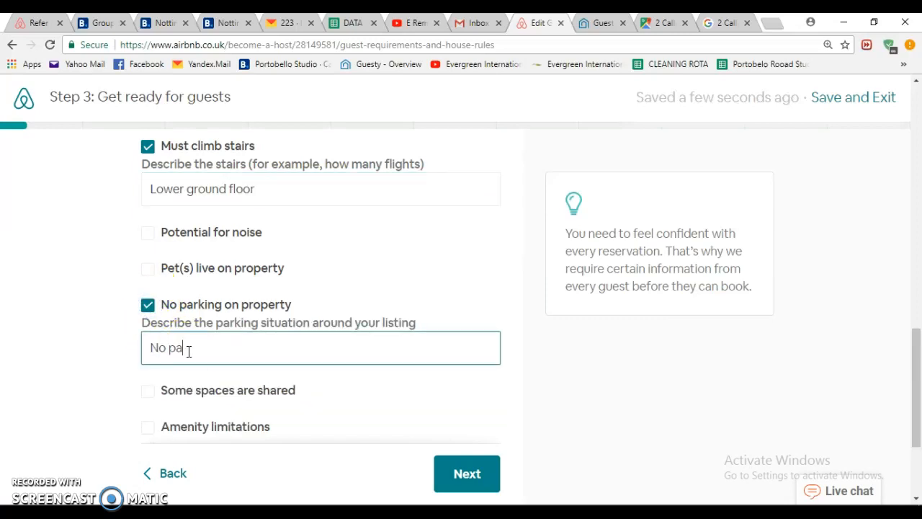
text(No parking)
- Check the remaining details guests must know and proceed to the overview of how guests will book
scroll(274, 389, down, 2)
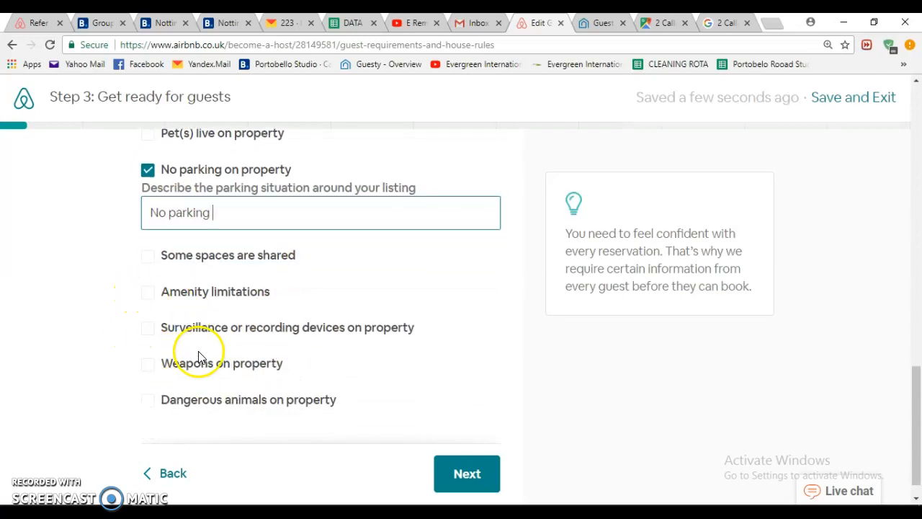
scroll(200, 407, down, 1)
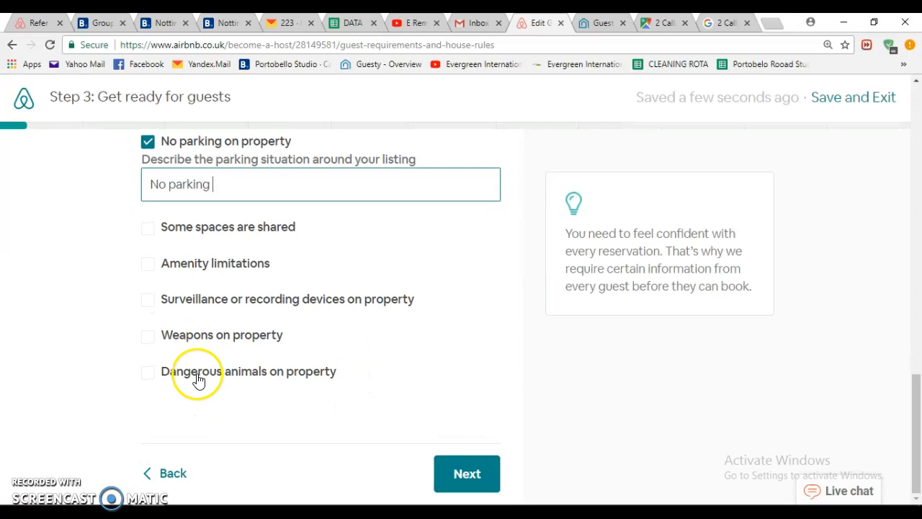
click(466, 473)
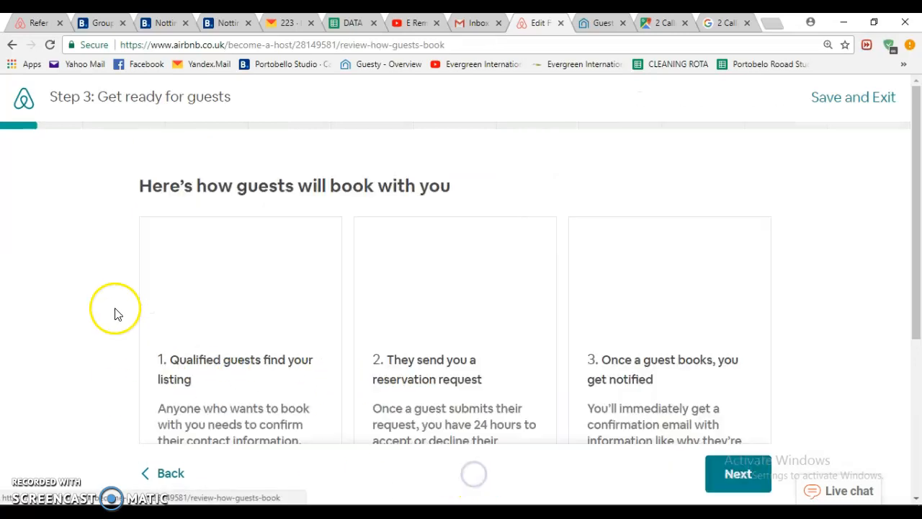
- Proceed past the booking overview, agree to keep the calendar up to date and go on to the availability questions
scroll(547, 353, down, 2)
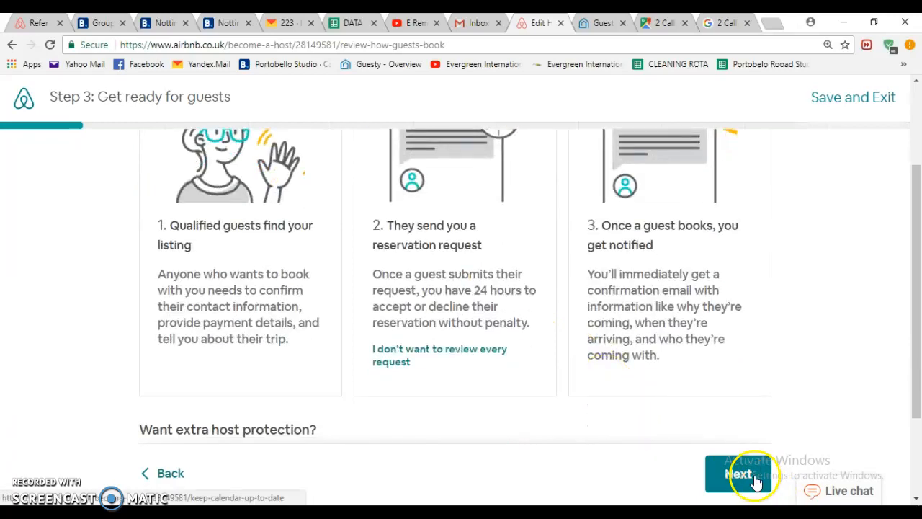
click(749, 477)
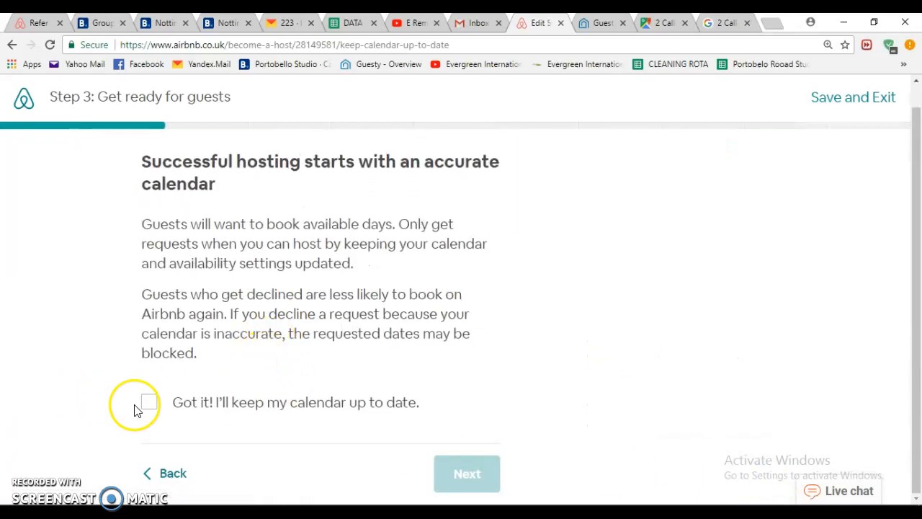
click(137, 408)
click(468, 473)
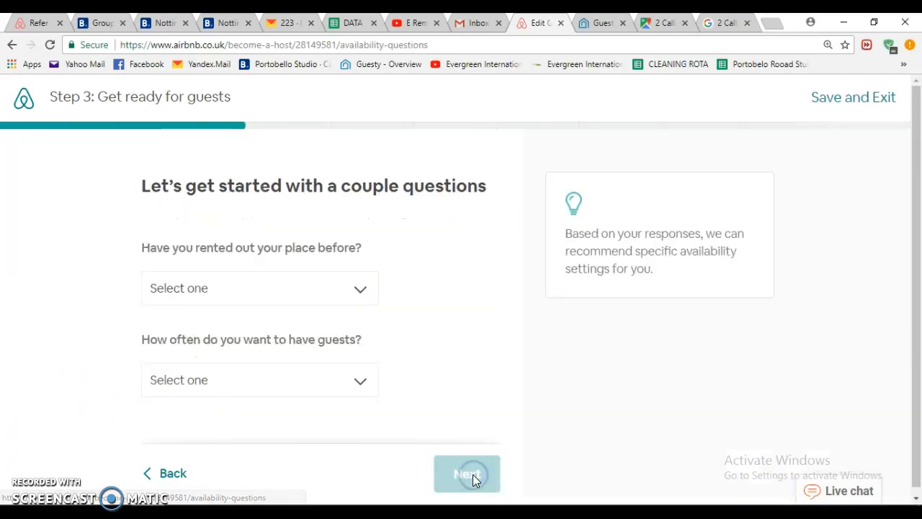
- Answer the availability questions with "I'm new to this" and "As often as possible", and proceed to the availability settings
click(358, 288)
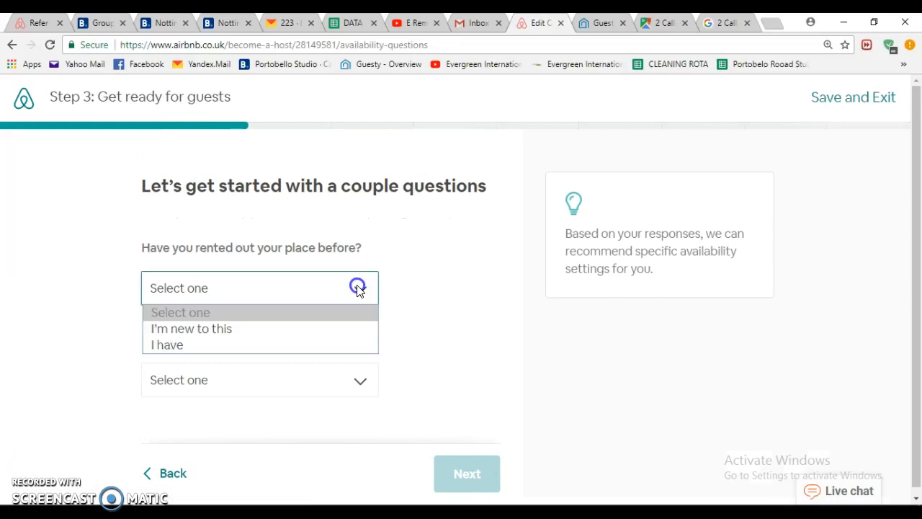
click(325, 329)
click(302, 384)
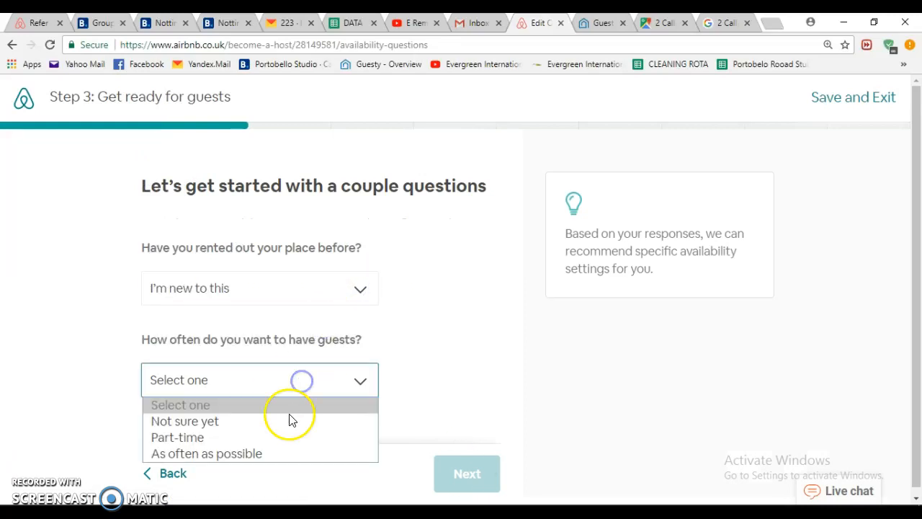
click(269, 454)
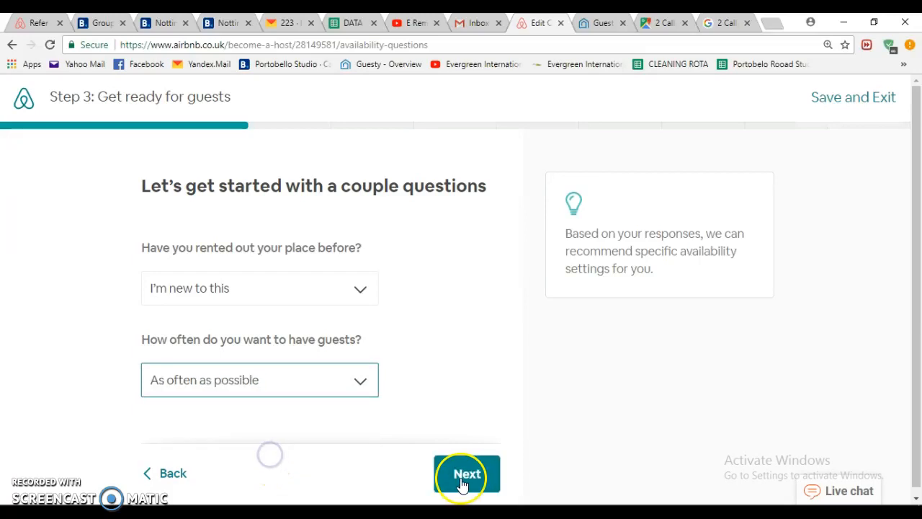
click(464, 474)
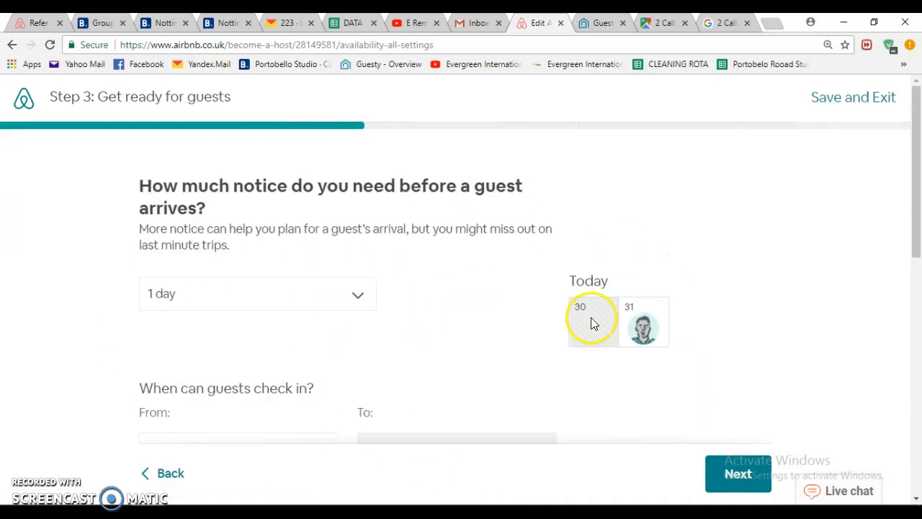
- Set the notice needed before arrival to Same day, with guests able to book before 10:00 PM
click(359, 296)
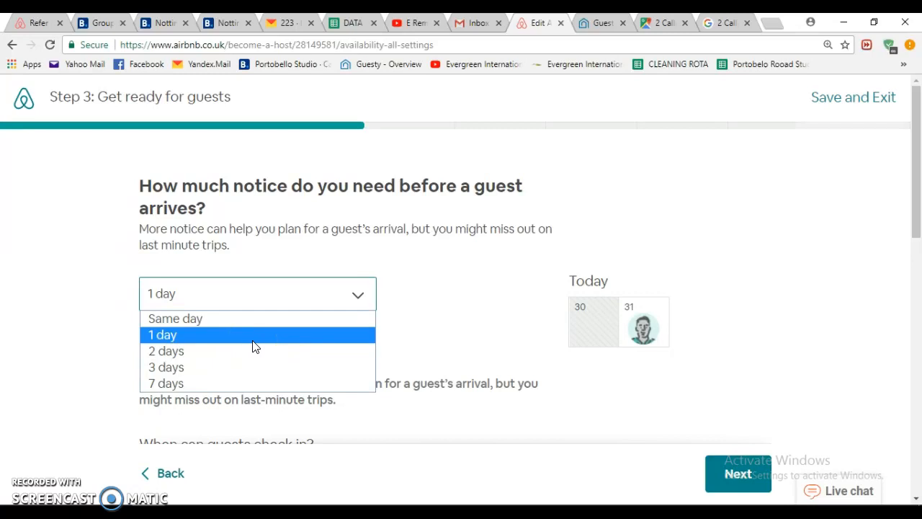
click(170, 322)
scroll(374, 328, down, 2)
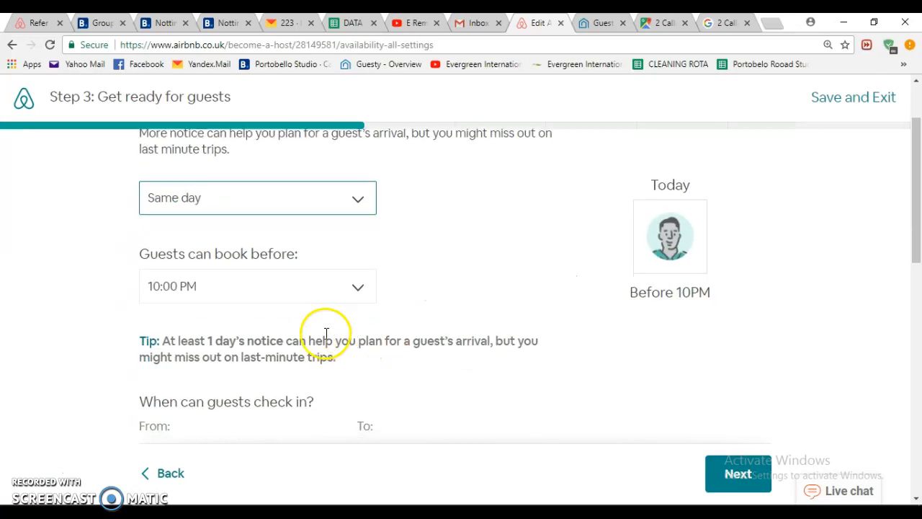
click(358, 272)
click(261, 247)
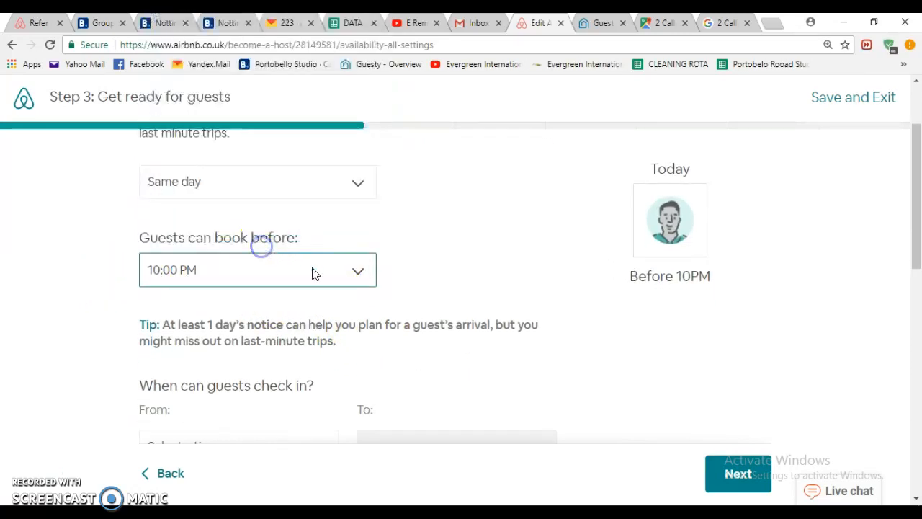
scroll(405, 315, down, 3)
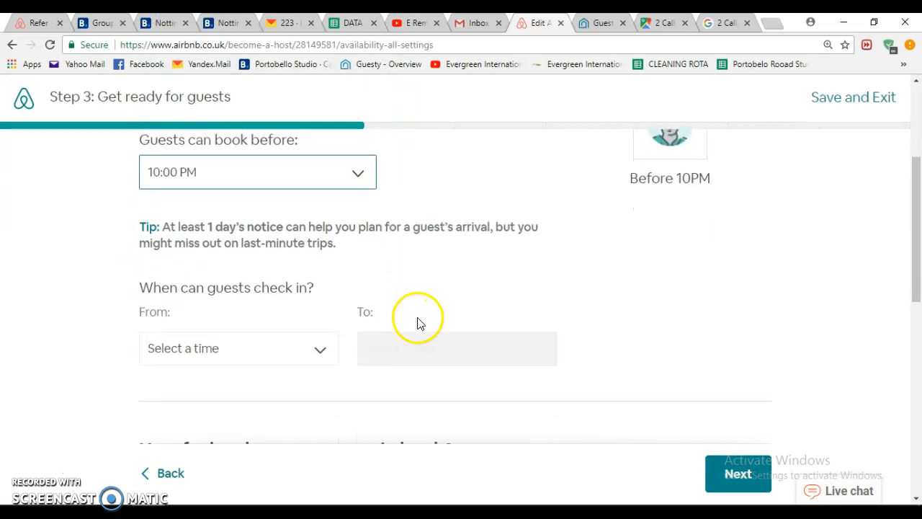
- Set the guest check-in window from 4PM to 10PM
scroll(268, 311, up, 1)
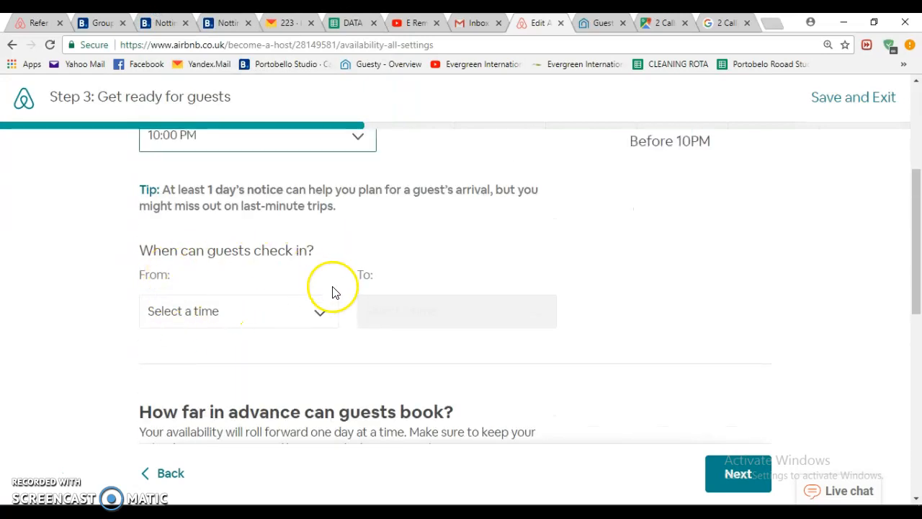
click(320, 317)
scroll(239, 257, down, 2)
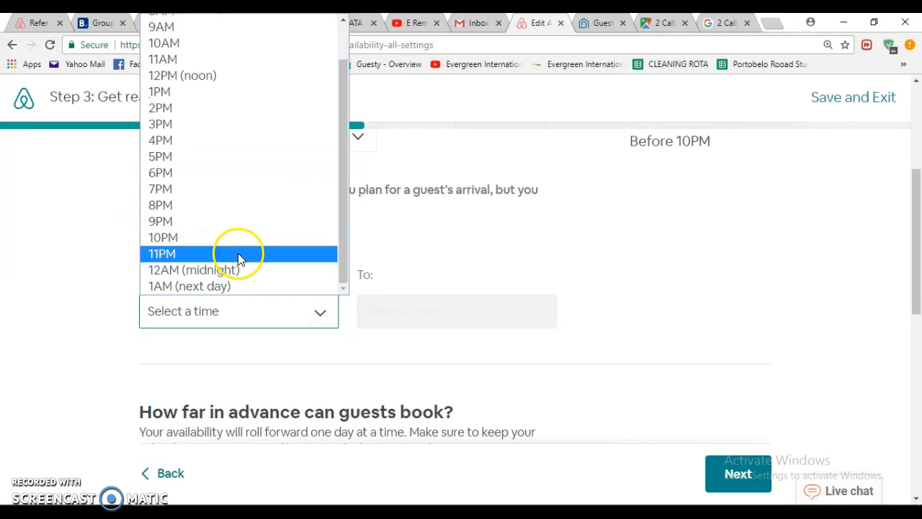
scroll(240, 258, up, 2)
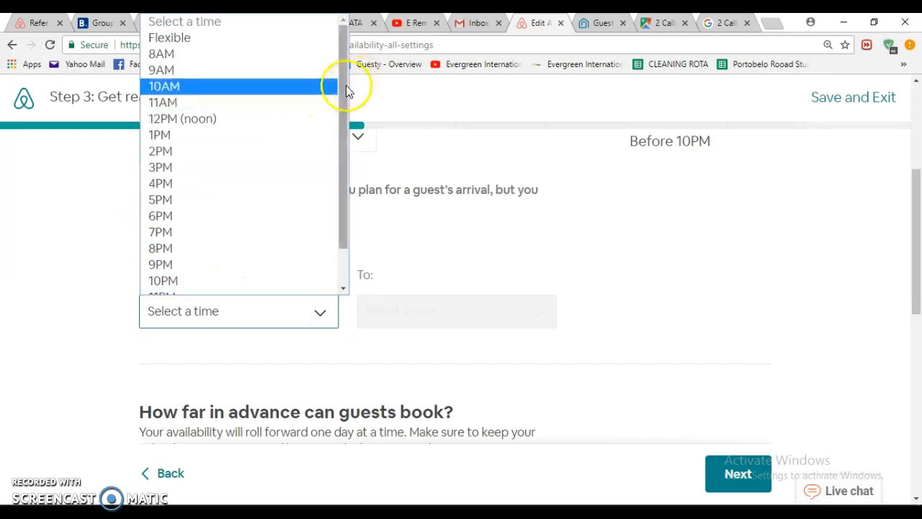
drag(346, 85, 342, 146)
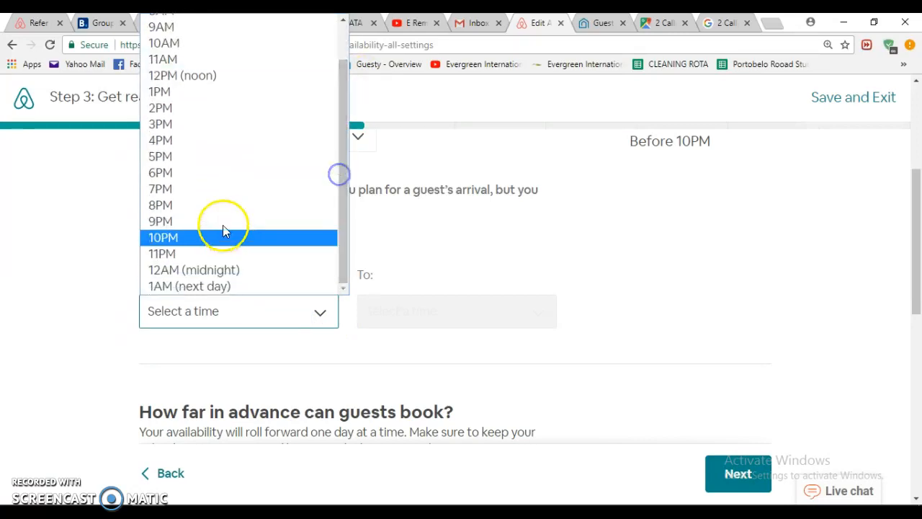
click(220, 147)
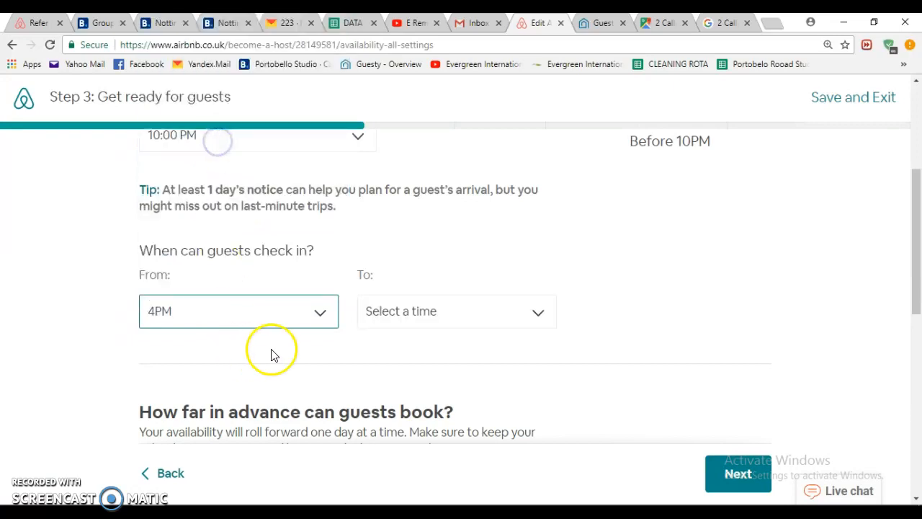
click(454, 319)
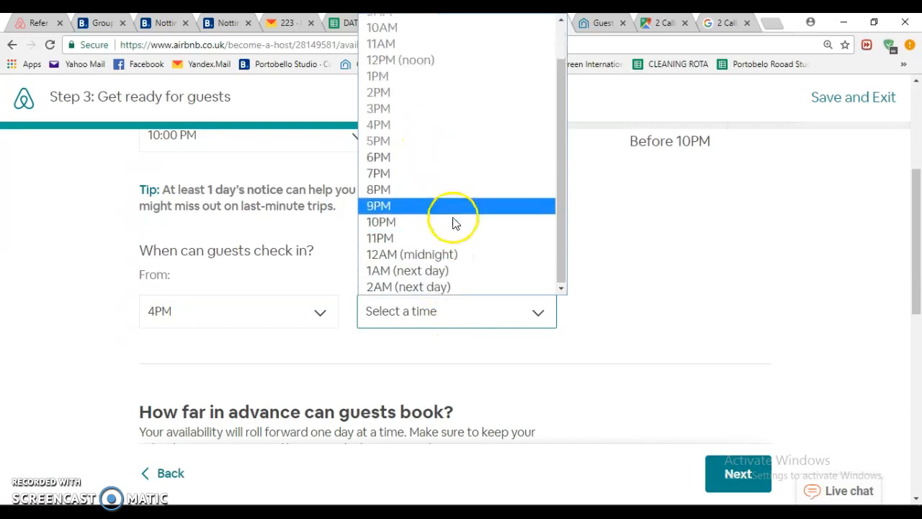
click(448, 218)
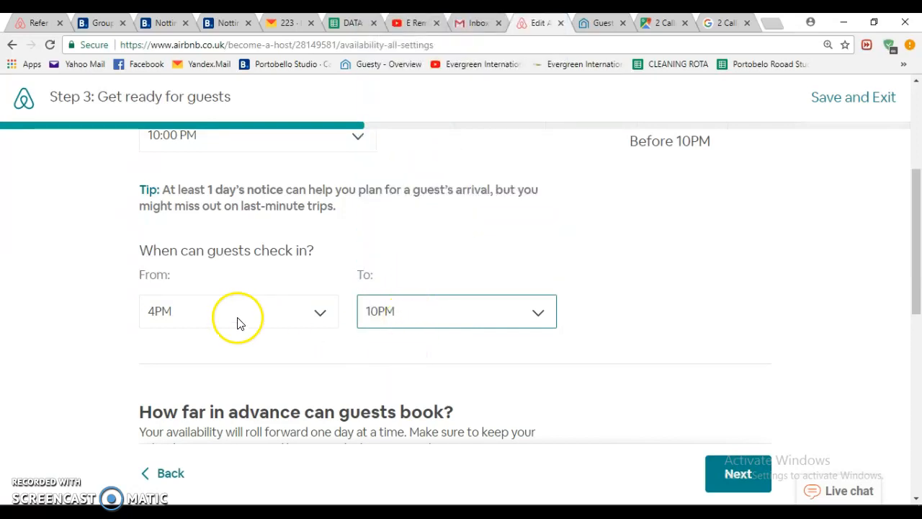
- Set how far in advance guests can book, trying Any time and 1 year before choosing a shorter window in months
scroll(569, 370, down, 3)
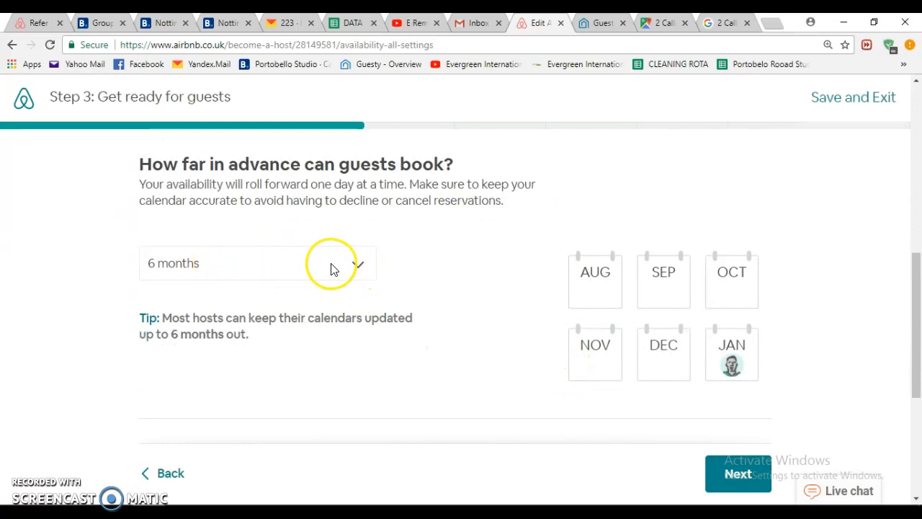
click(361, 263)
click(253, 288)
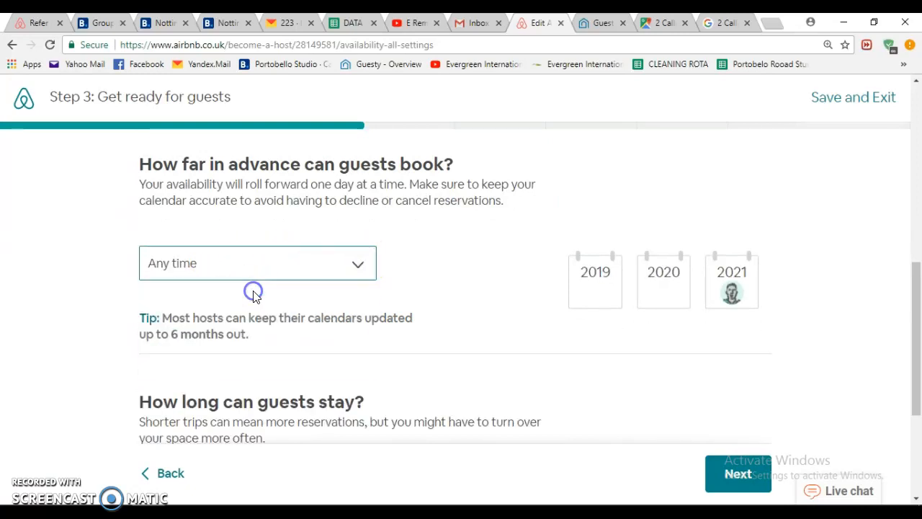
click(358, 266)
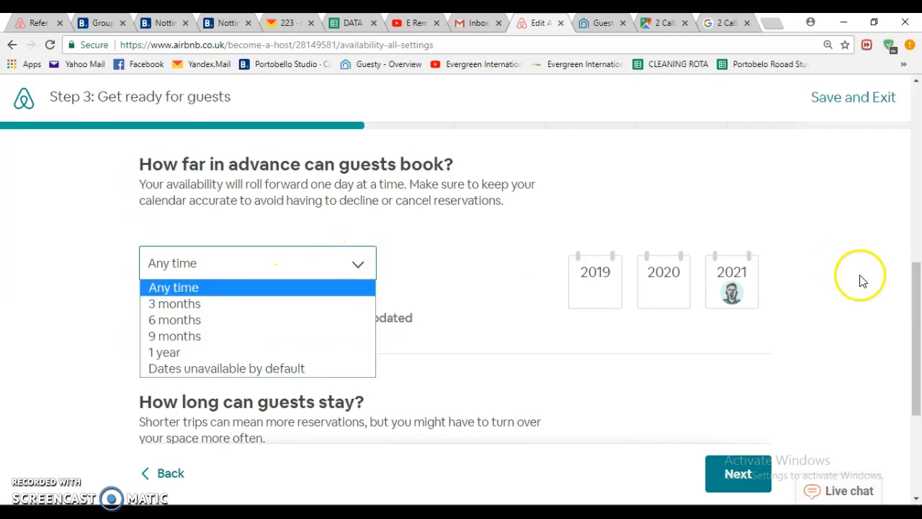
click(241, 353)
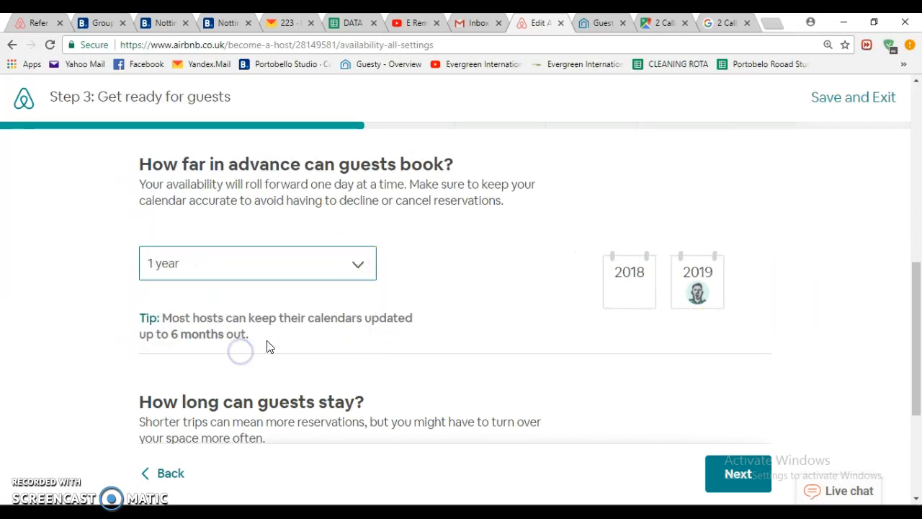
click(360, 268)
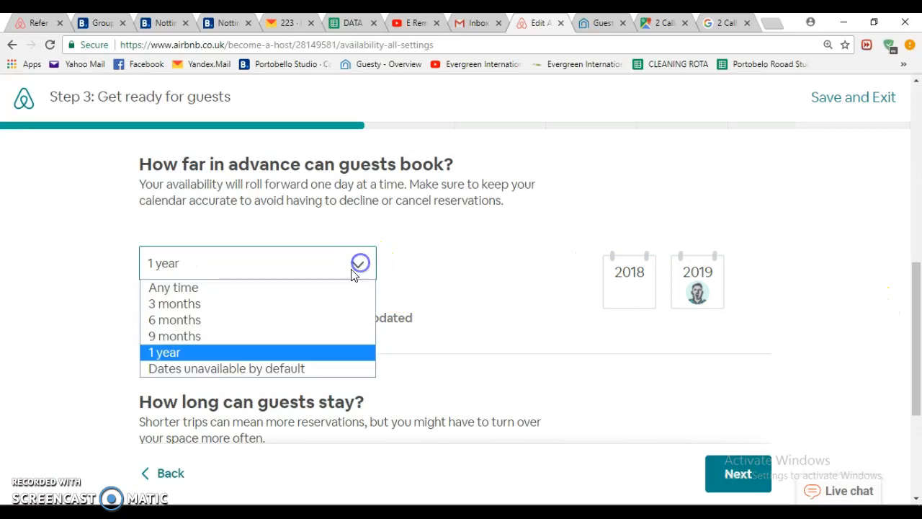
click(287, 330)
- Try a minimum stay of several nights and reset it to blank
scroll(264, 440, down, 2)
scroll(316, 403, down, 1)
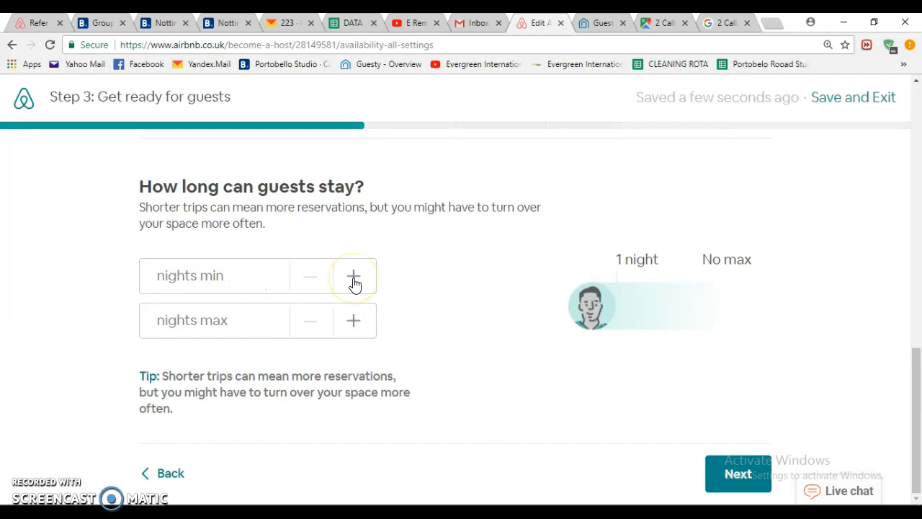
click(271, 281)
click(356, 279)
click(360, 281)
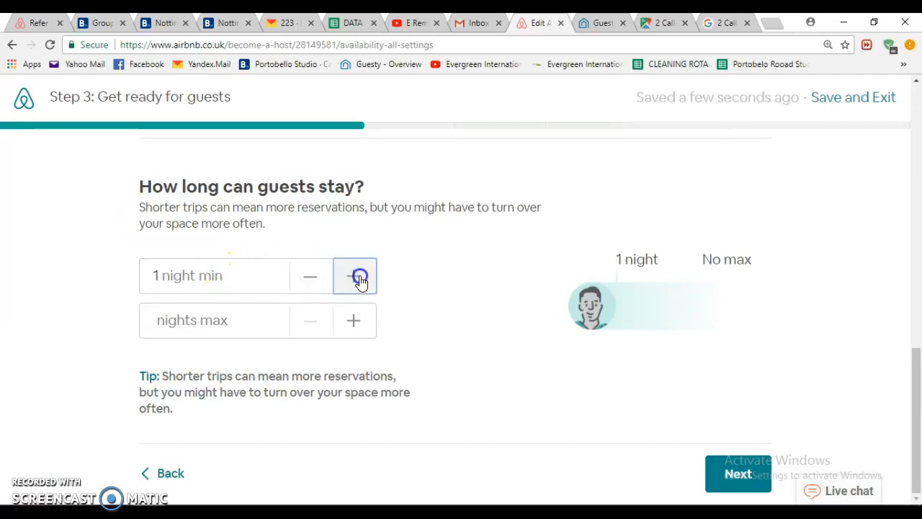
click(357, 279)
click(355, 279)
click(309, 281)
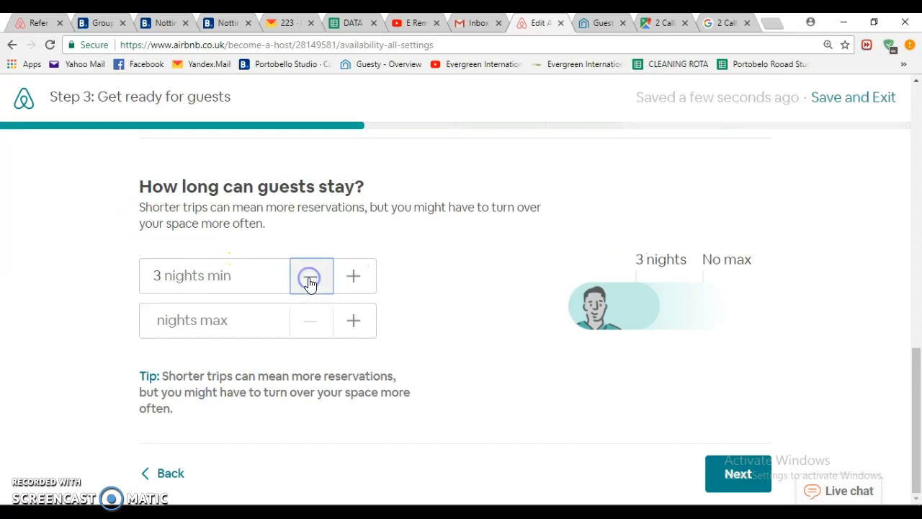
click(309, 281)
click(309, 281)
click(309, 281)
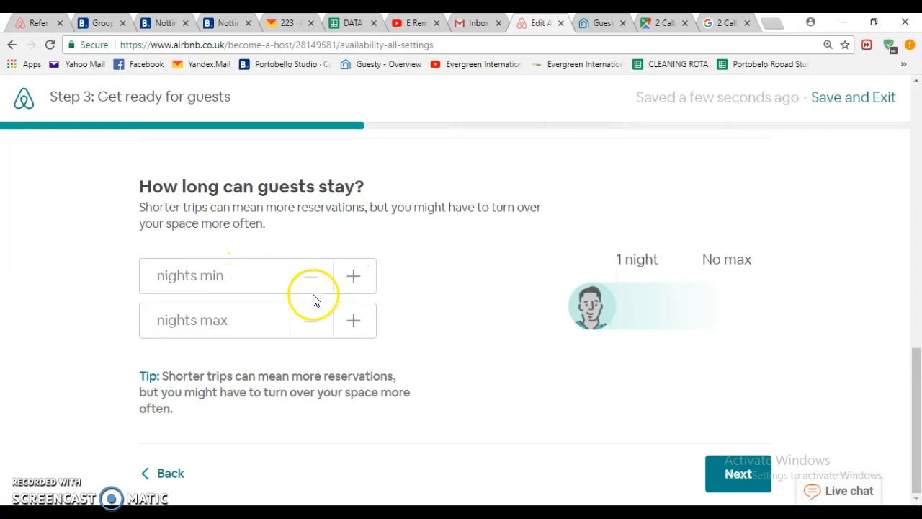
- Set the maximum stay to 27 nights, leave the minimum blank and proceed to the calendar
click(347, 322)
click(248, 323)
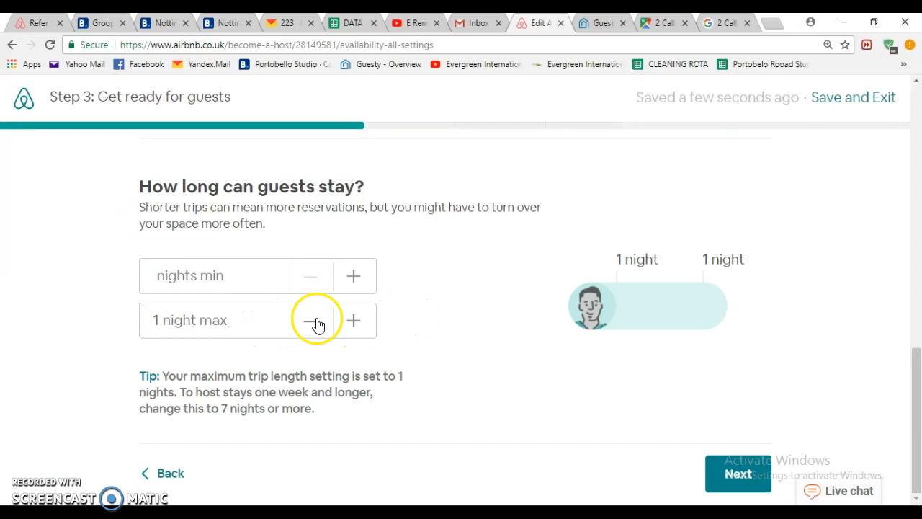
key(BackSpace)
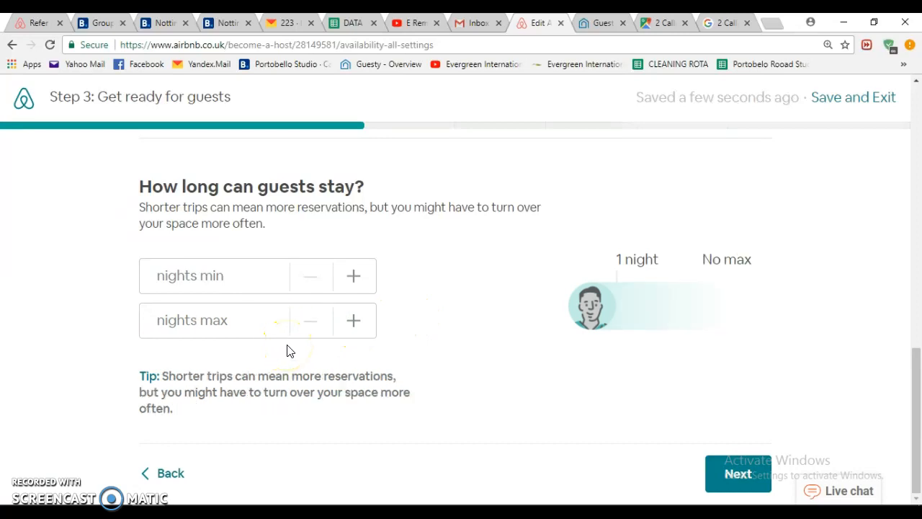
text(27 nights max)
click(473, 350)
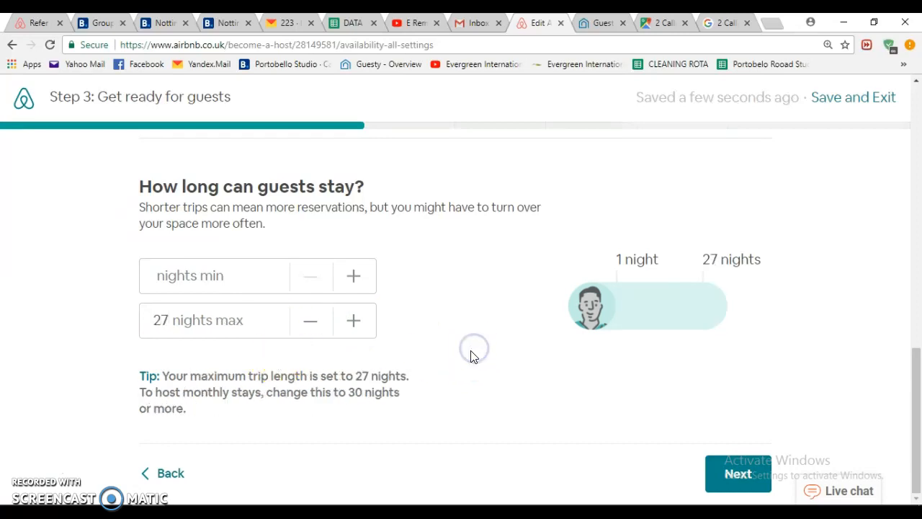
click(716, 474)
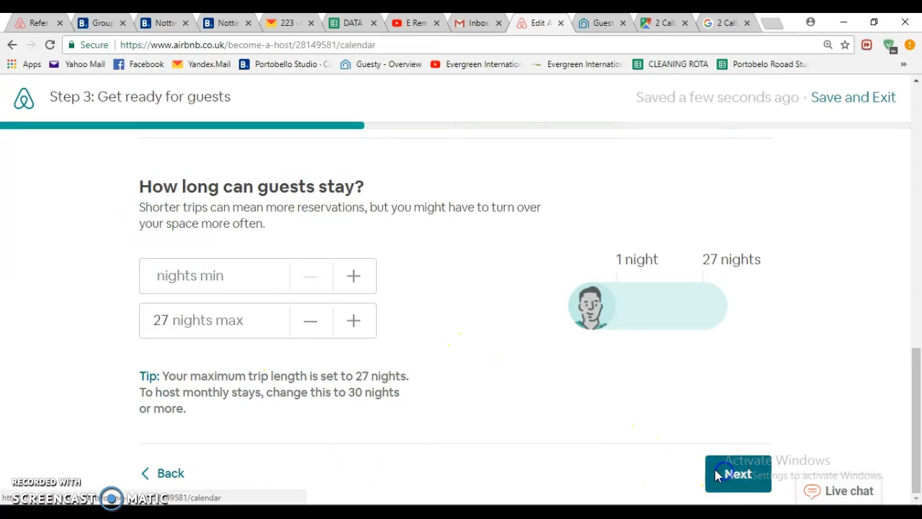
- Make 30 and 31 August available for booking in the calendar and proceed to the pricing page
scroll(569, 293, down, 3)
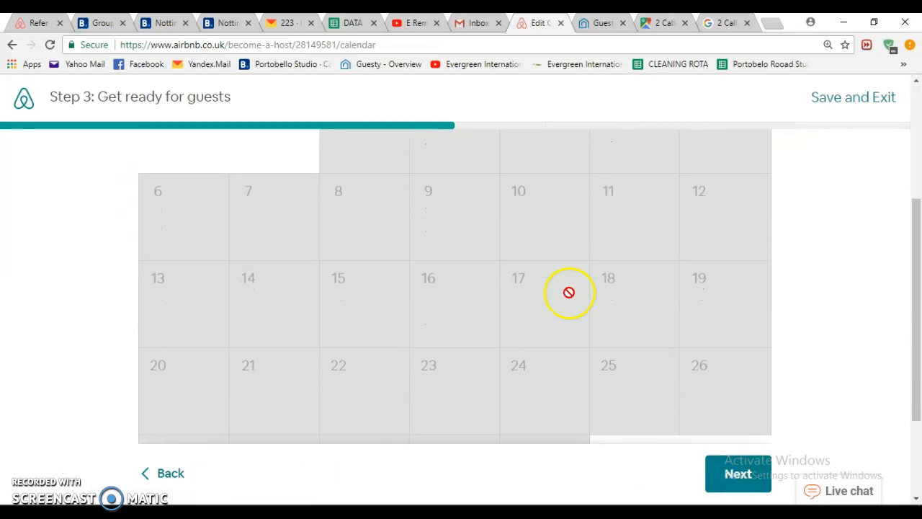
scroll(569, 292, down, 2)
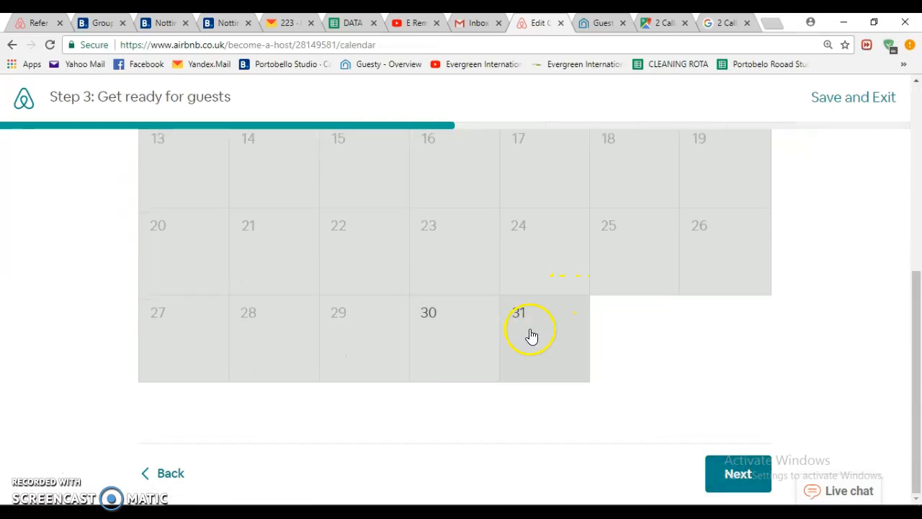
click(531, 336)
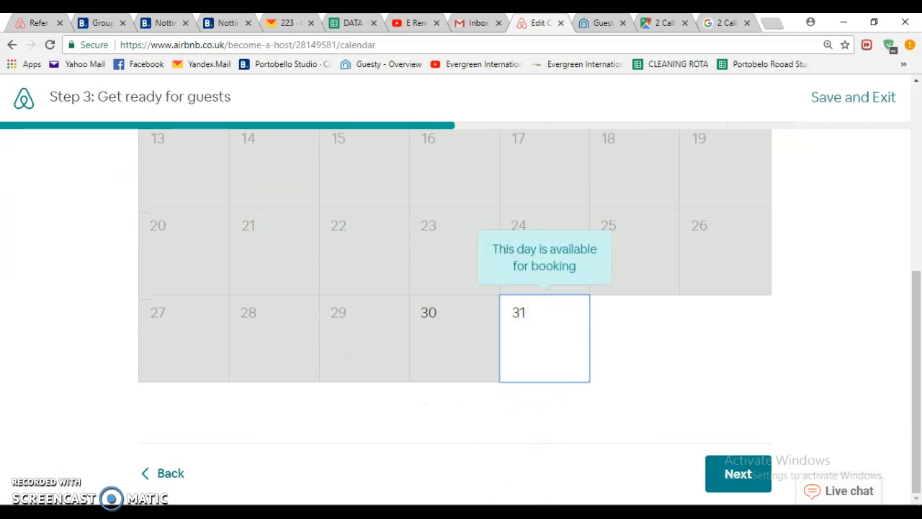
click(445, 336)
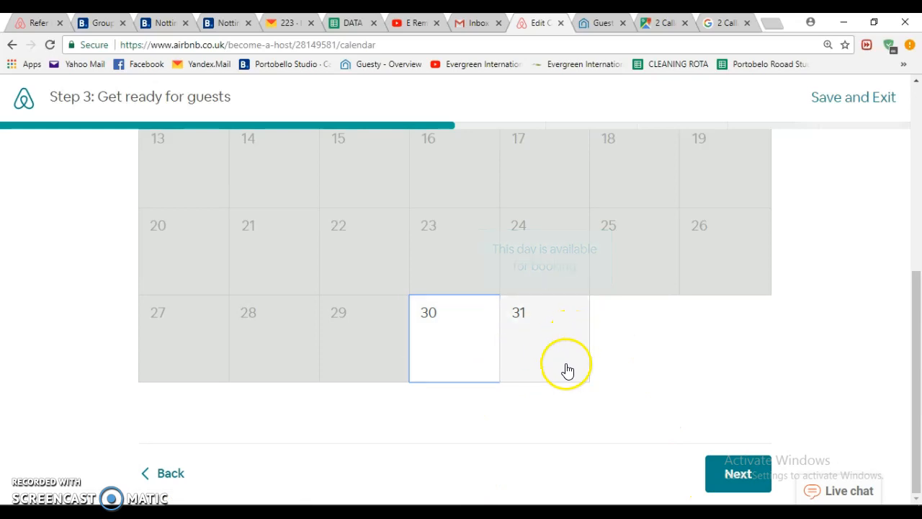
click(754, 481)
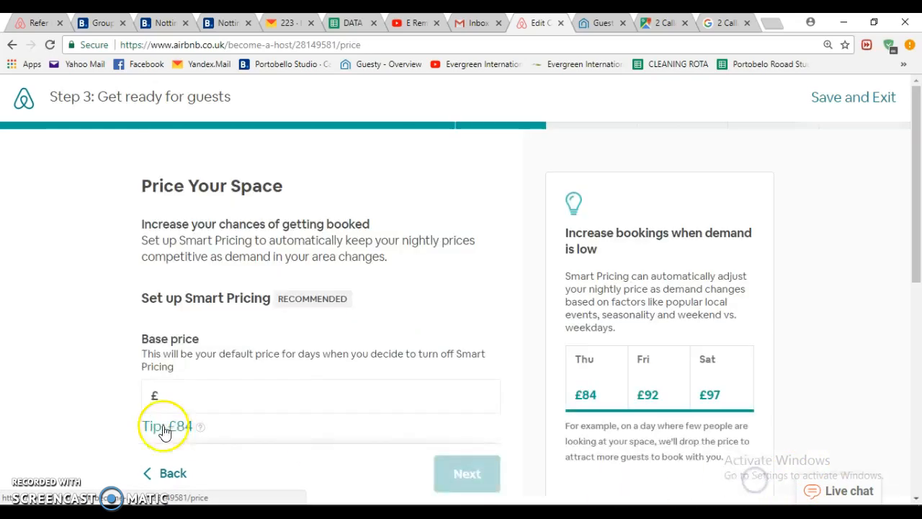
- Set the Smart Pricing base price to £110, fill in the minimum price and set the maximum price to £400
scroll(329, 382, down, 2)
click(232, 270)
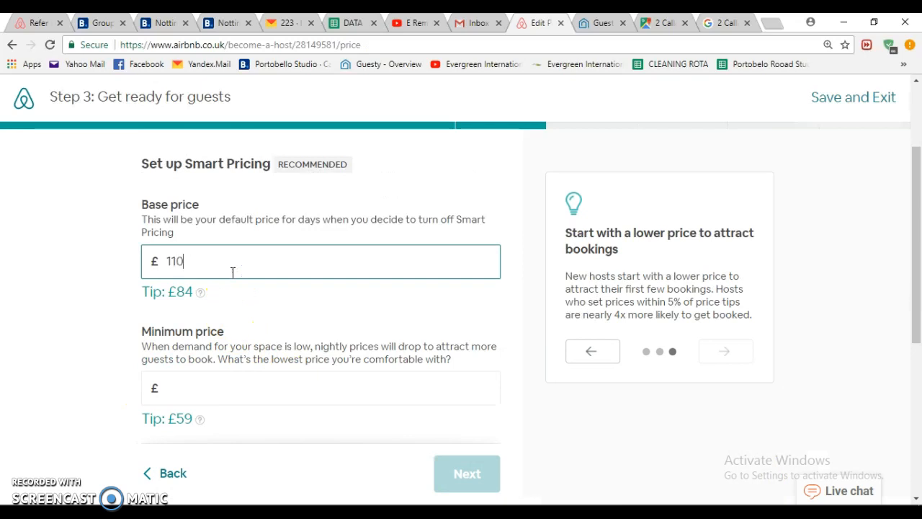
click(239, 389)
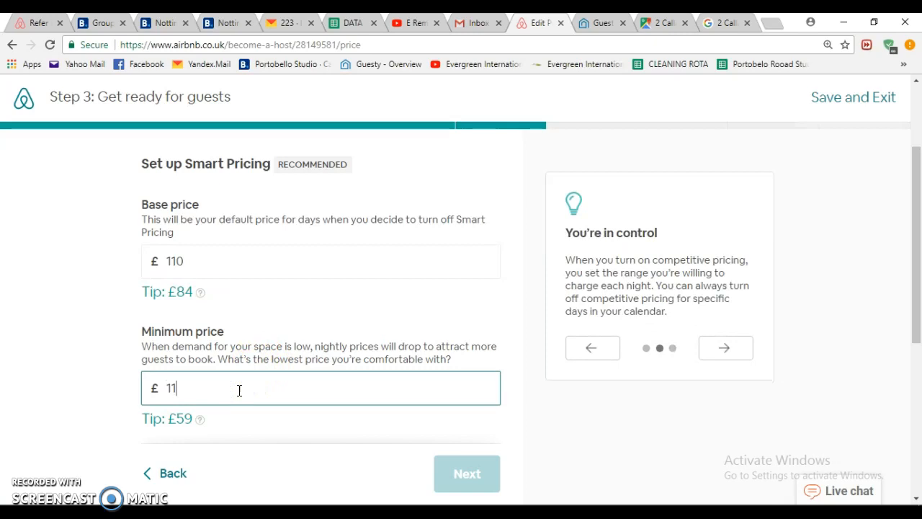
scroll(243, 459, down, 4)
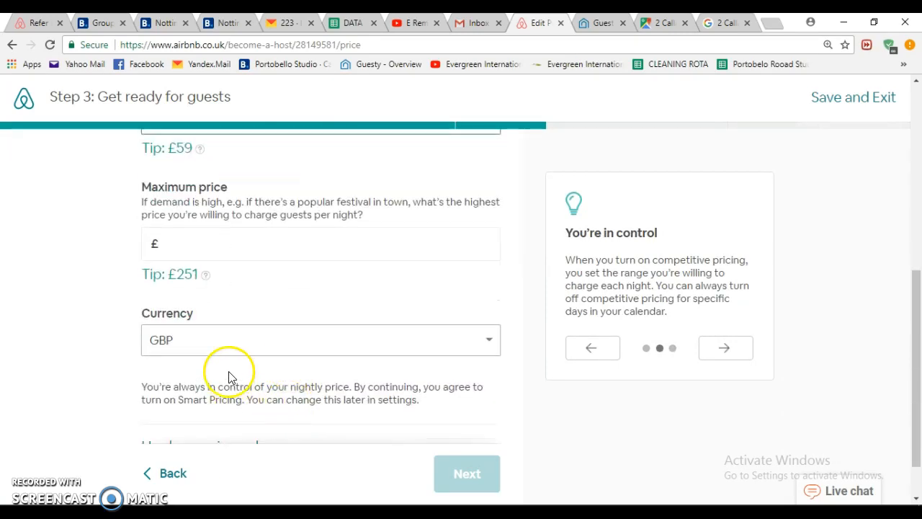
click(208, 245)
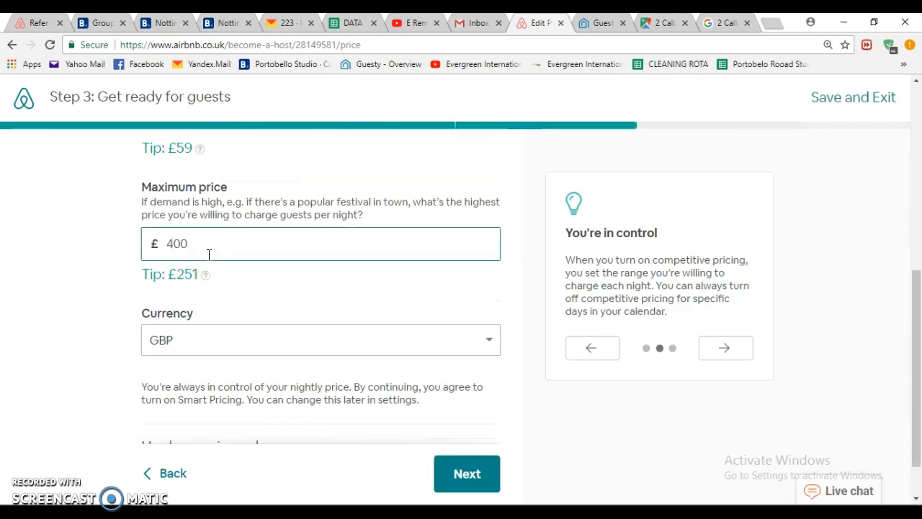
- Check the currency options, keep GBP and proceed to the length-of-stay prices
click(286, 347)
click(286, 344)
click(186, 345)
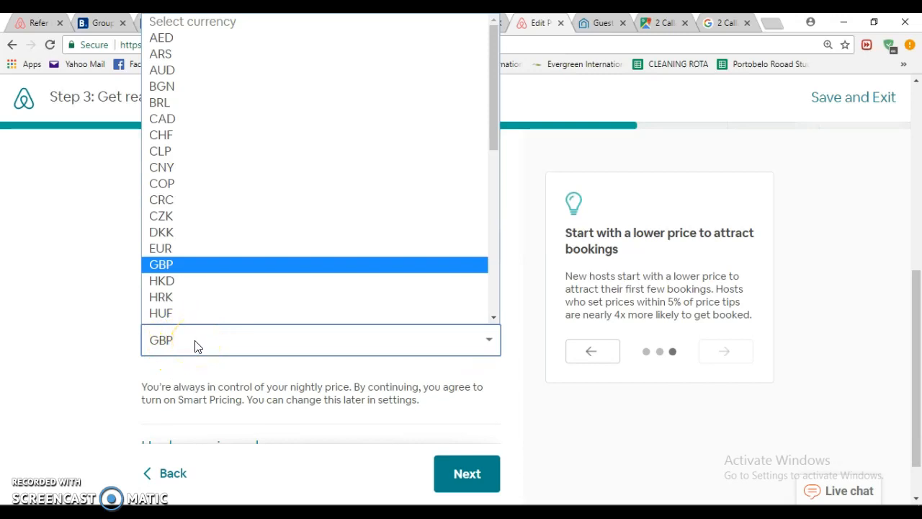
click(217, 348)
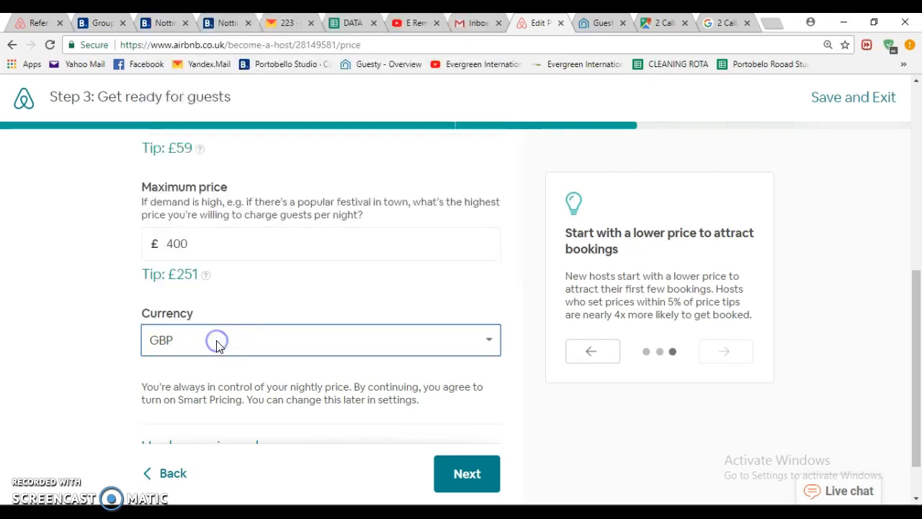
scroll(511, 396, down, 1)
click(479, 477)
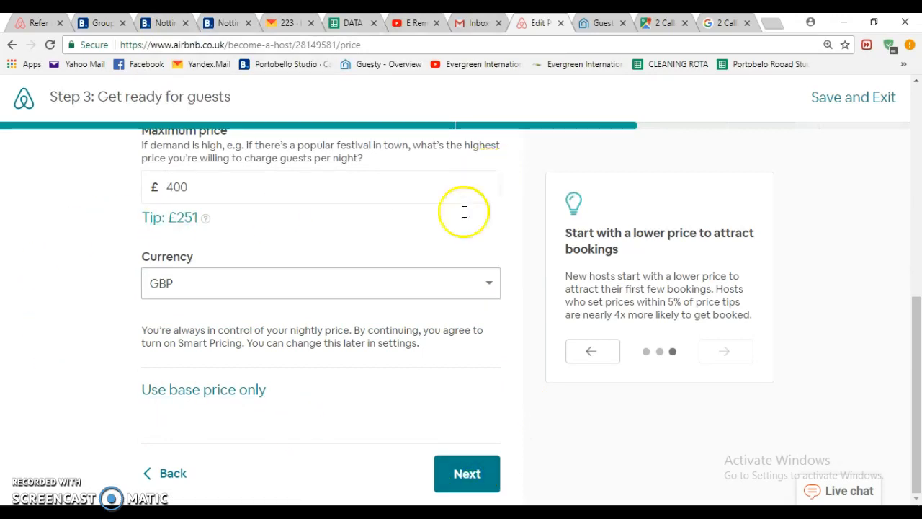
click(467, 474)
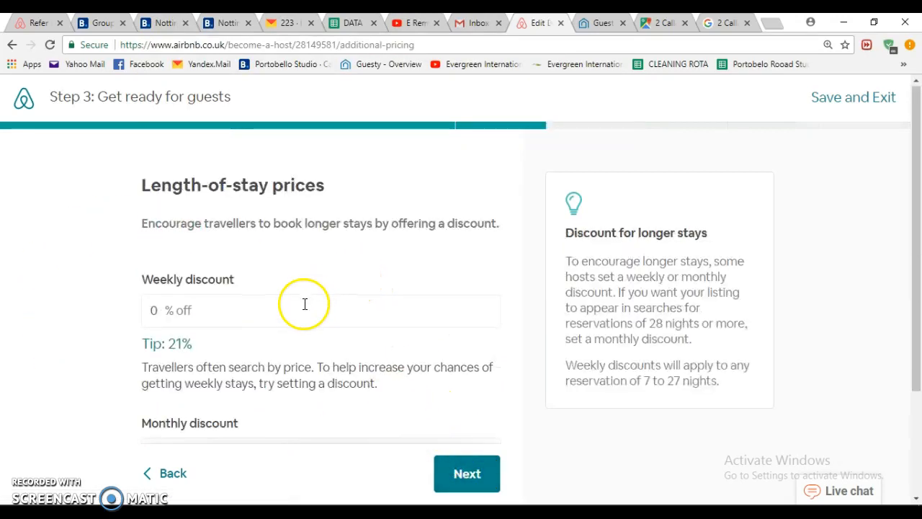
- Leave the weekly and monthly discounts at 0% off and continue to the overview of what to expect from the settings
scroll(216, 267, down, 1)
scroll(230, 364, down, 1)
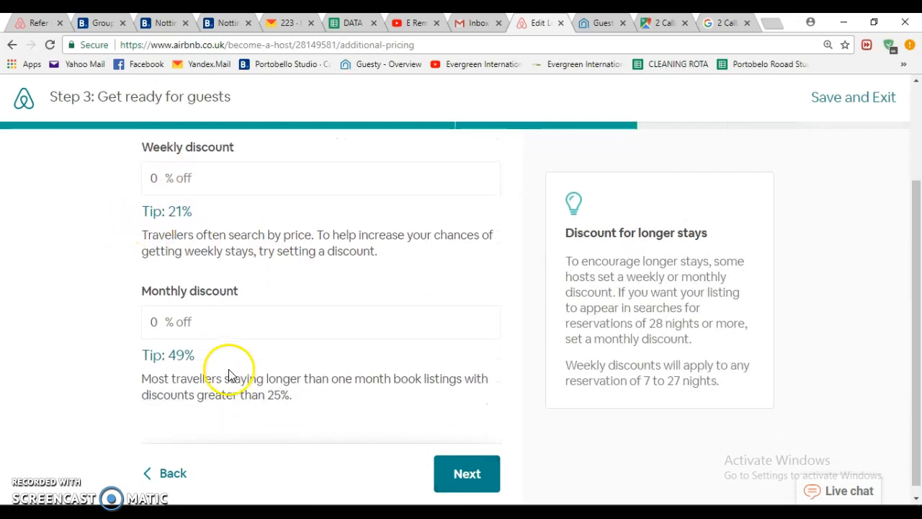
scroll(231, 376, down, 1)
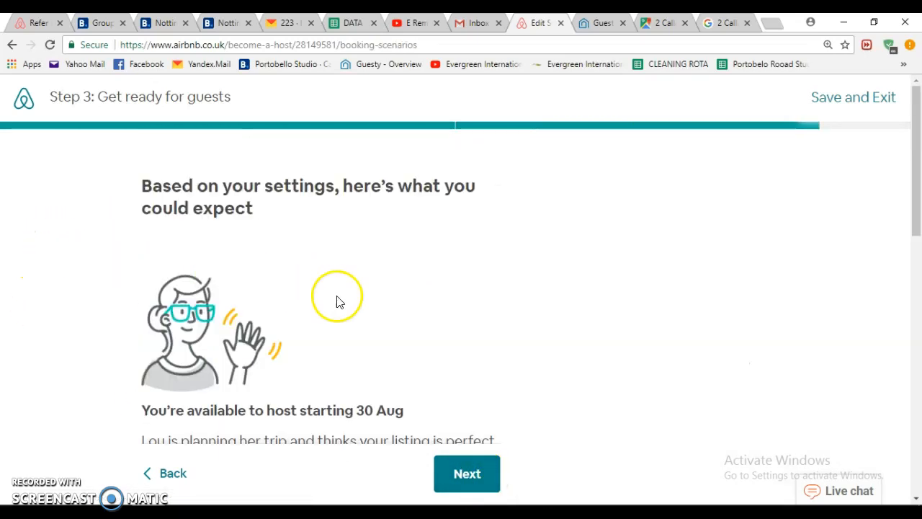
- Review the summary of what to expect from the booking settings and continue past the local laws page to the publishing page
scroll(432, 345, down, 5)
scroll(432, 382, down, 5)
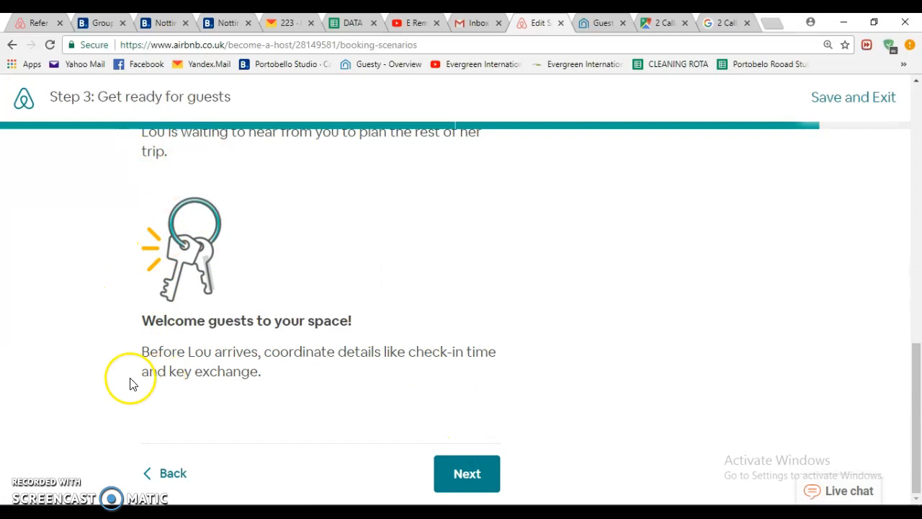
scroll(345, 253, up, 2)
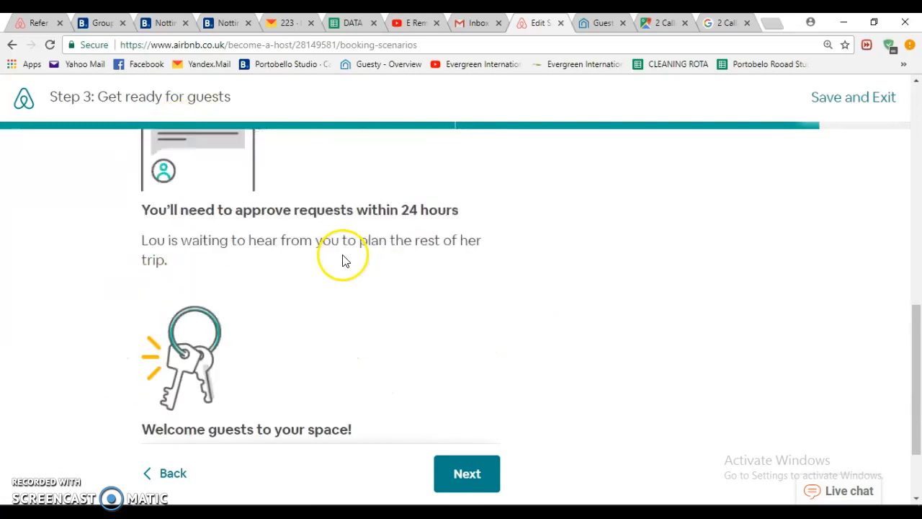
scroll(338, 252, up, 5)
click(484, 474)
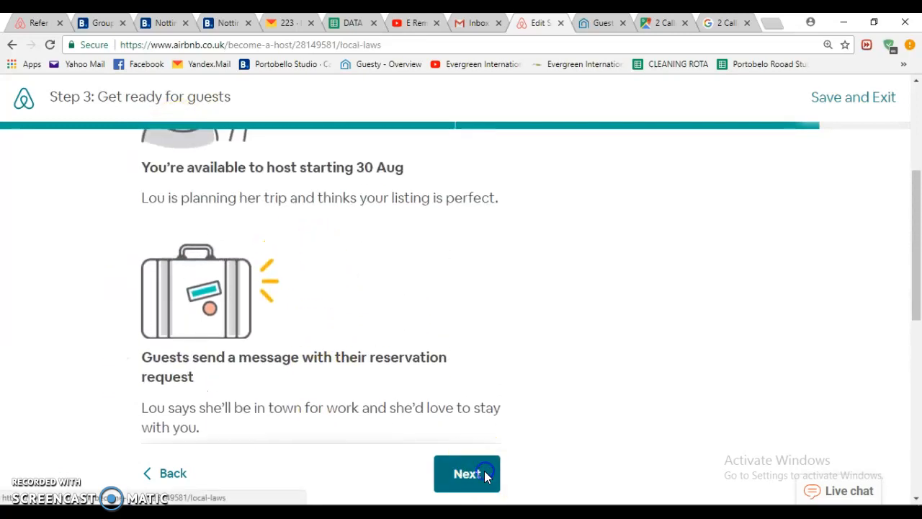
click(463, 477)
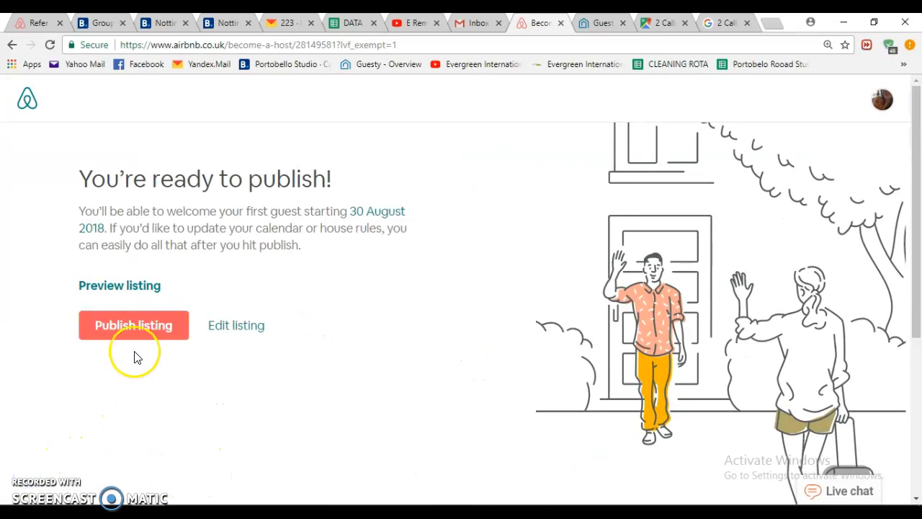
- Publish the listing and skip inviting a friend to help with hosting
click(150, 331)
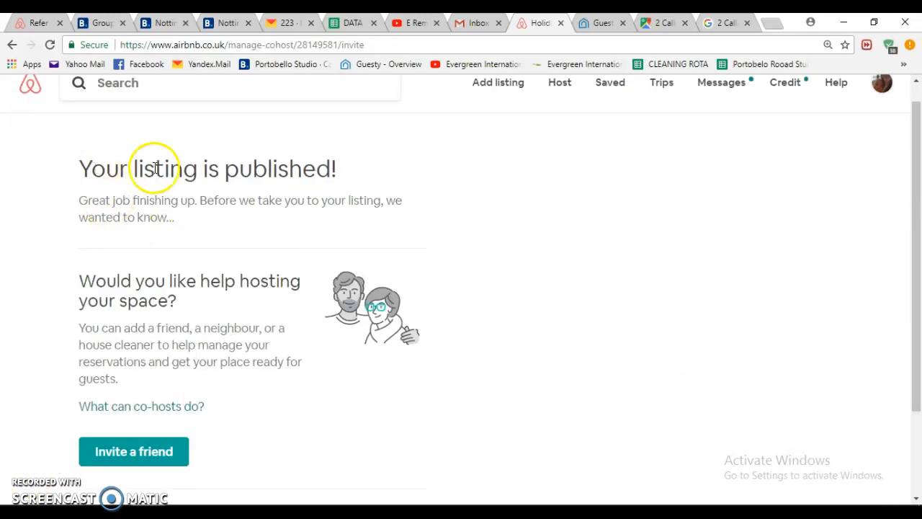
scroll(324, 338, down, 2)
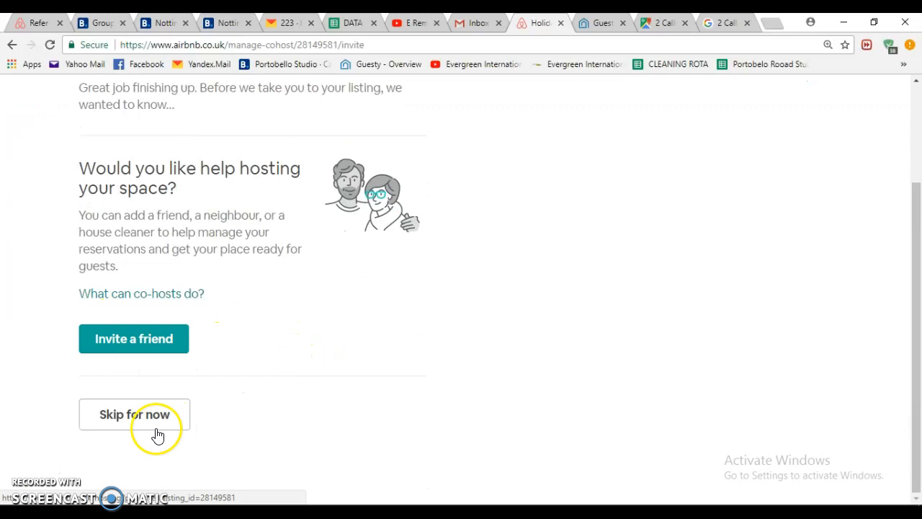
click(131, 416)
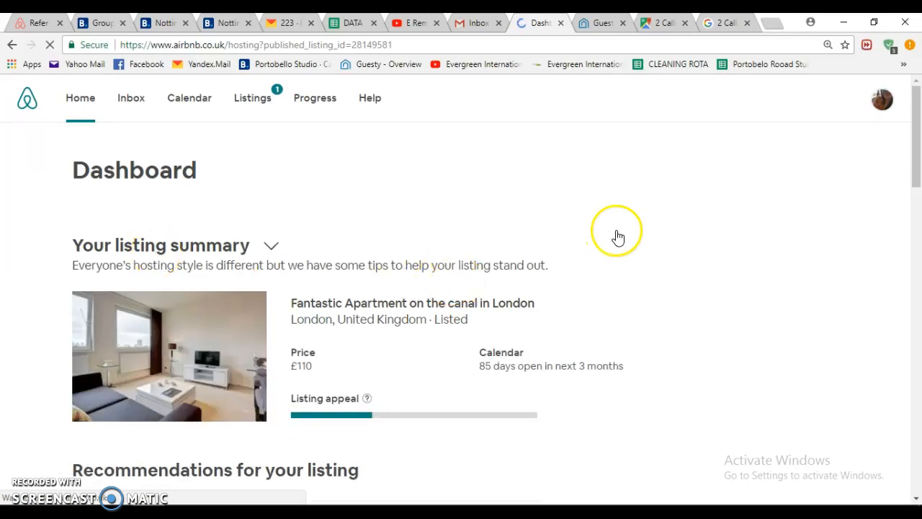
- Go through the five-part introduction to the new host controls and open the Instant Book controls page
scroll(615, 235, down, 2)
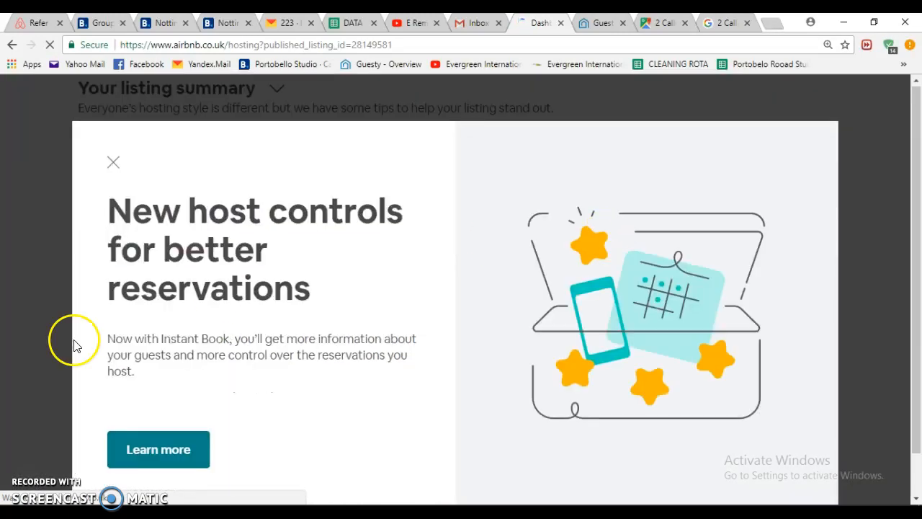
scroll(211, 454, down, 1)
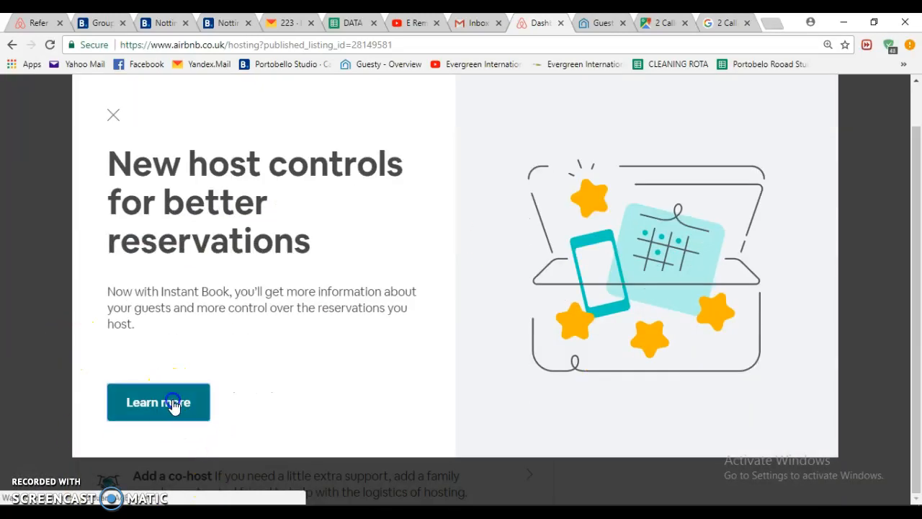
click(173, 402)
click(387, 457)
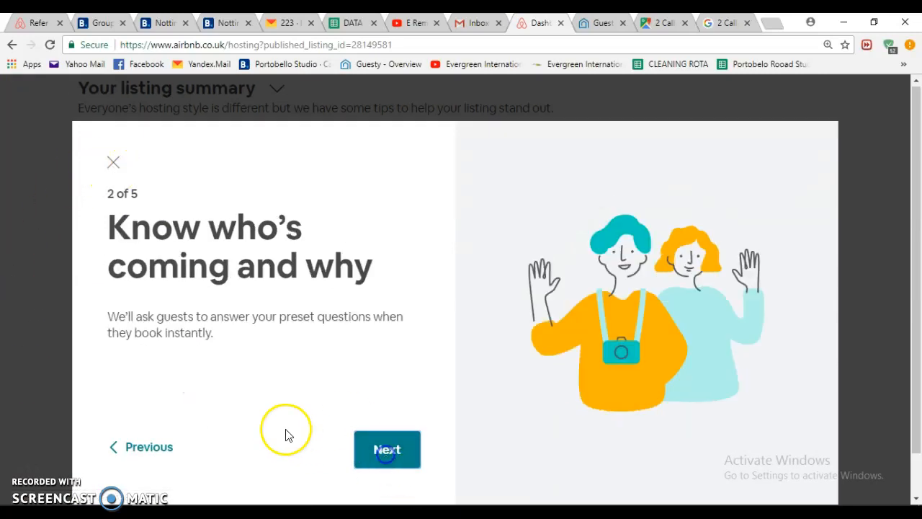
click(394, 465)
click(394, 464)
click(391, 462)
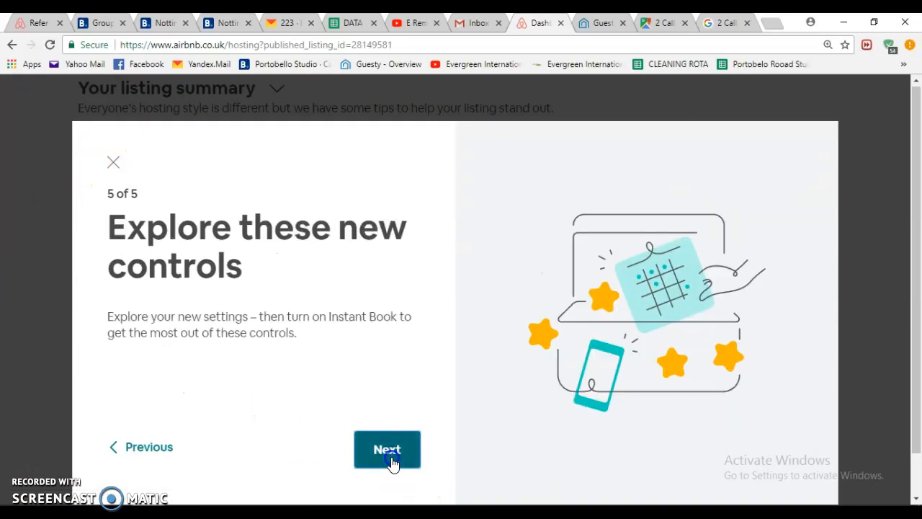
click(390, 458)
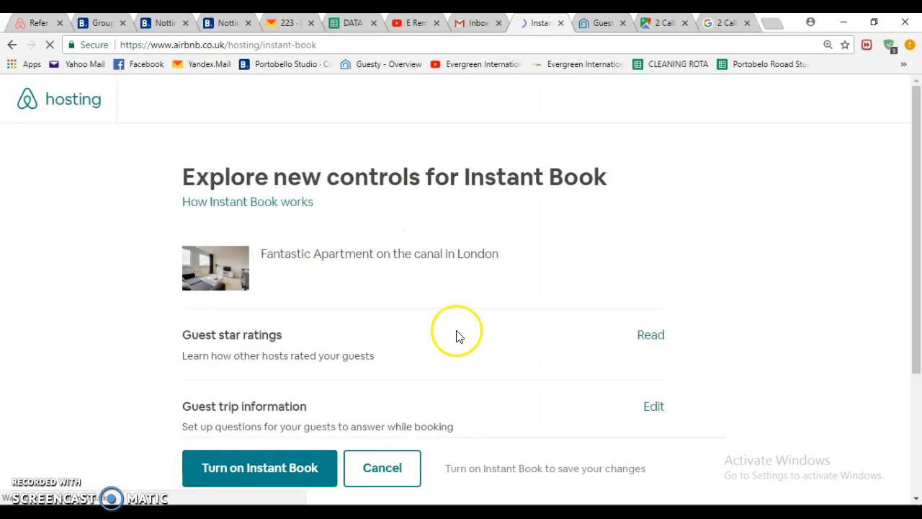
- Review the Instant Book controls and exit to the hosting dashboard without turning on Instant Book
scroll(633, 382, down, 3)
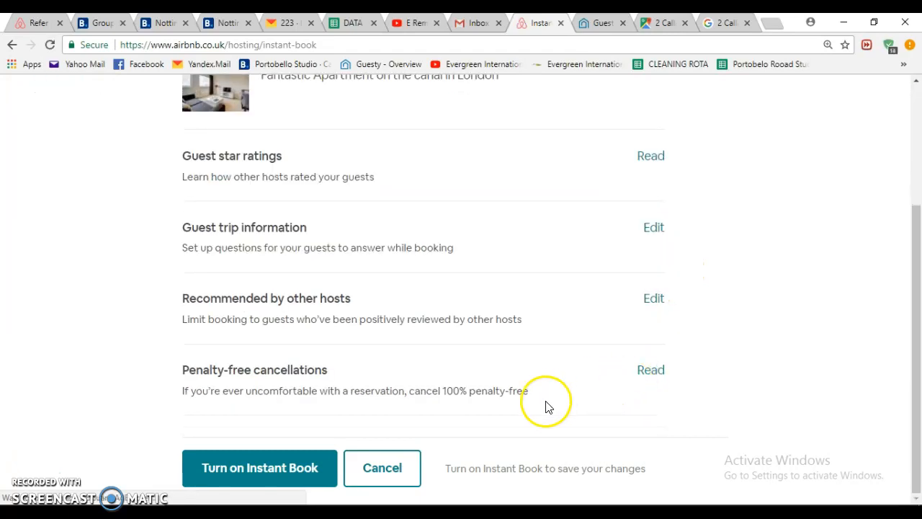
scroll(369, 374, up, 3)
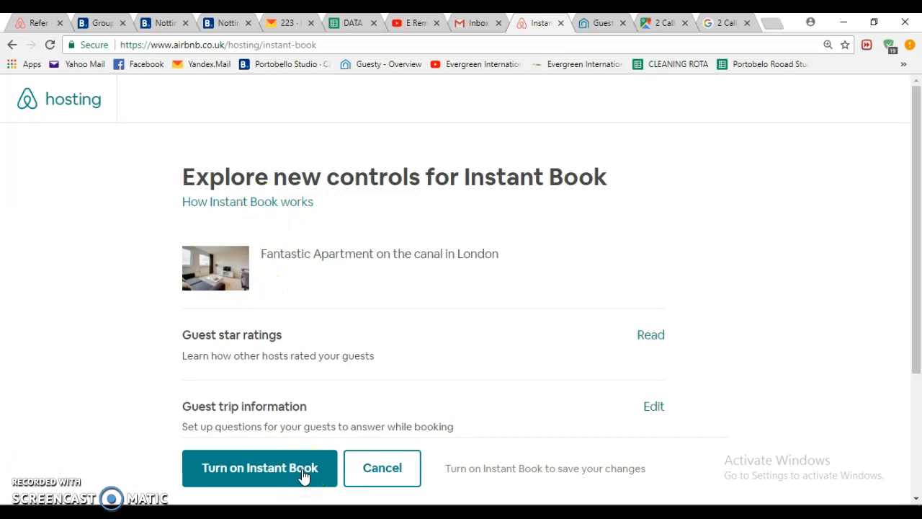
click(381, 470)
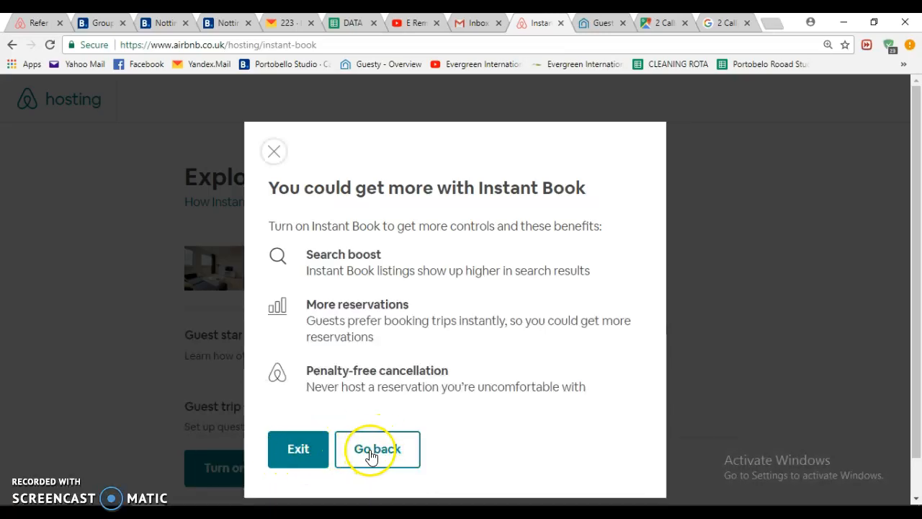
click(298, 448)
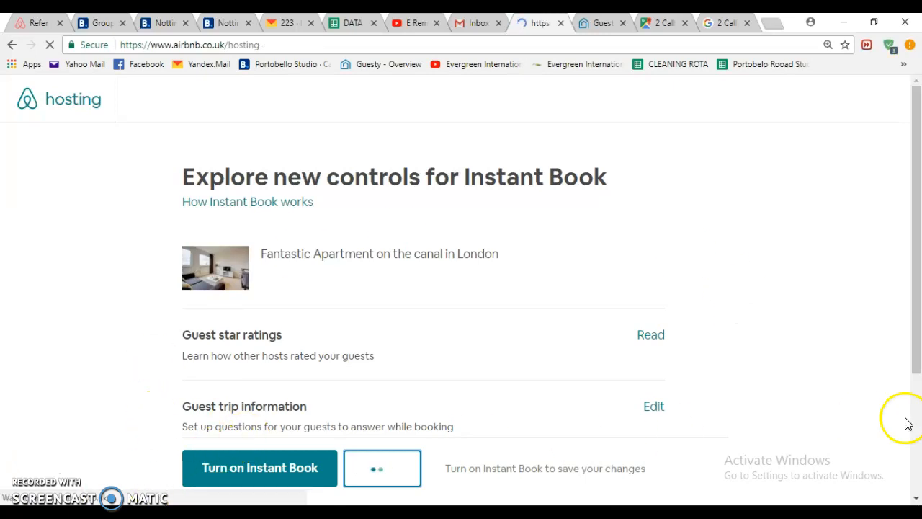
- Open the pricing settings of the canal apartment listing and review the nightly price, length-of-stay discounts and extra charges
scroll(477, 418, down, 1)
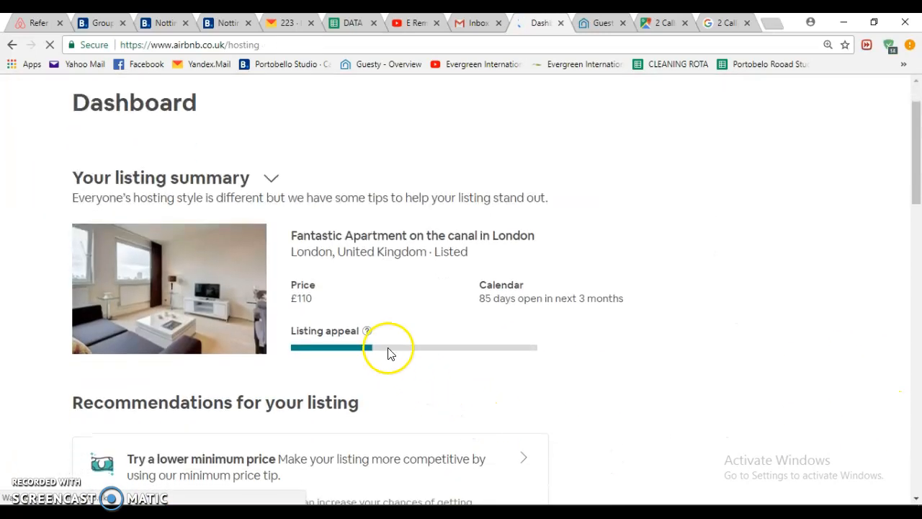
scroll(386, 317, up, 1)
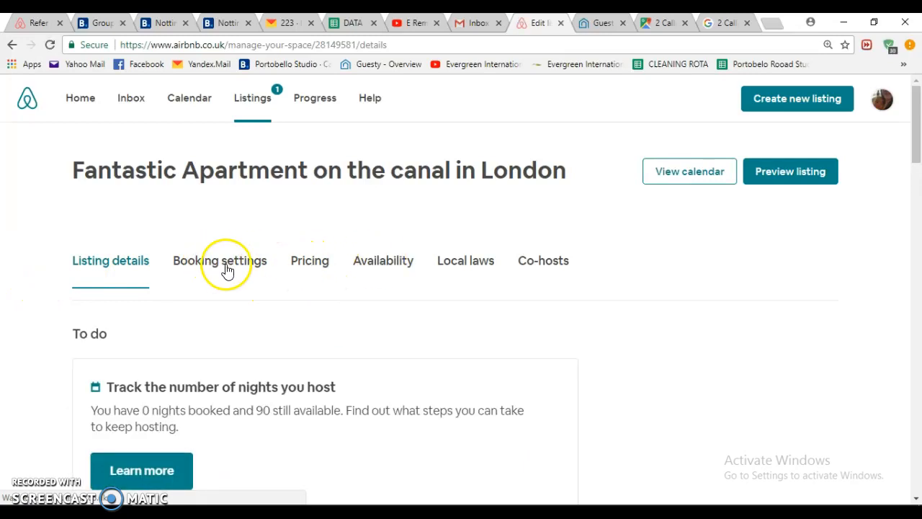
click(304, 265)
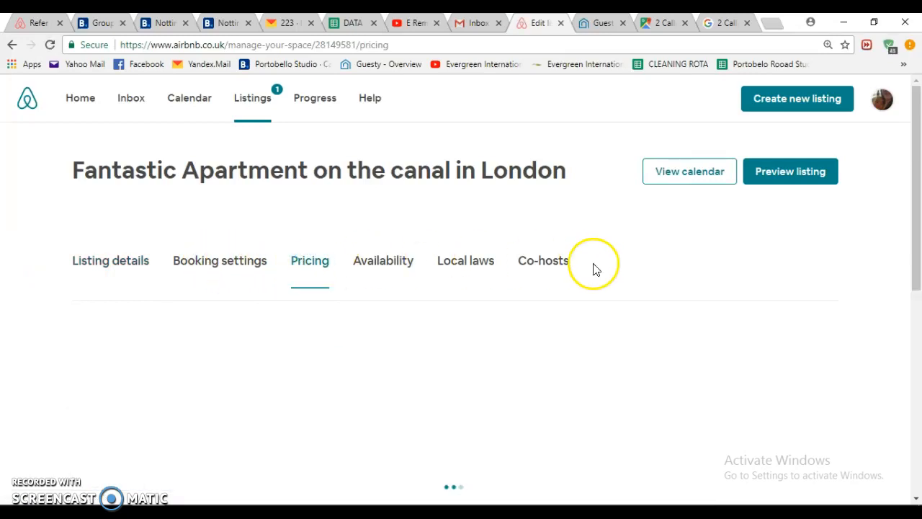
scroll(665, 282, down, 2)
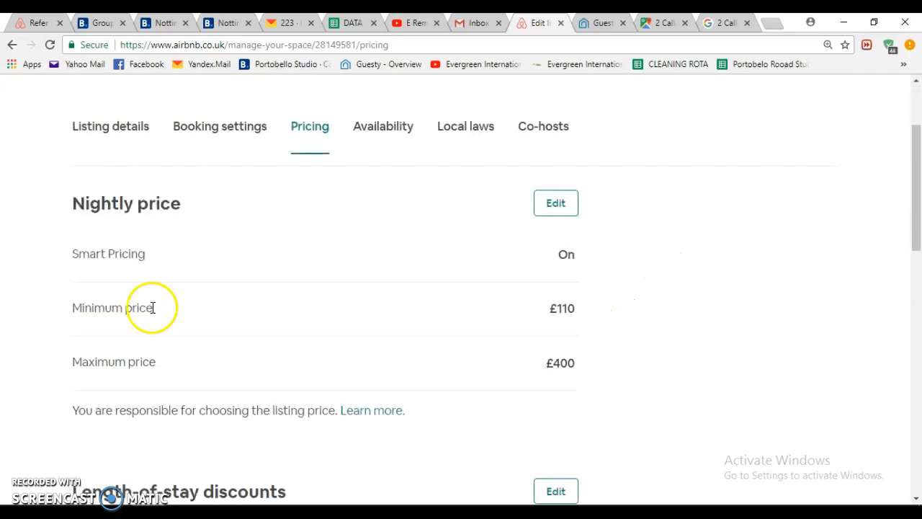
scroll(548, 349, down, 1)
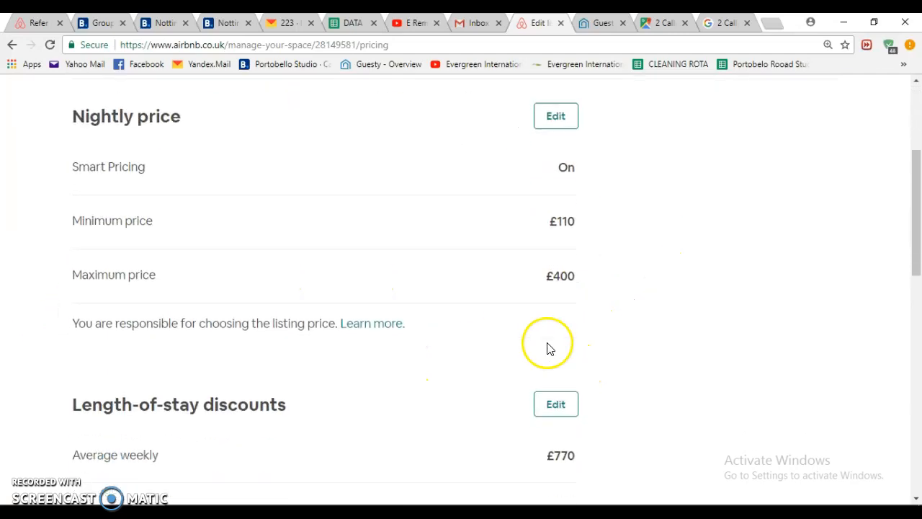
scroll(547, 349, down, 3)
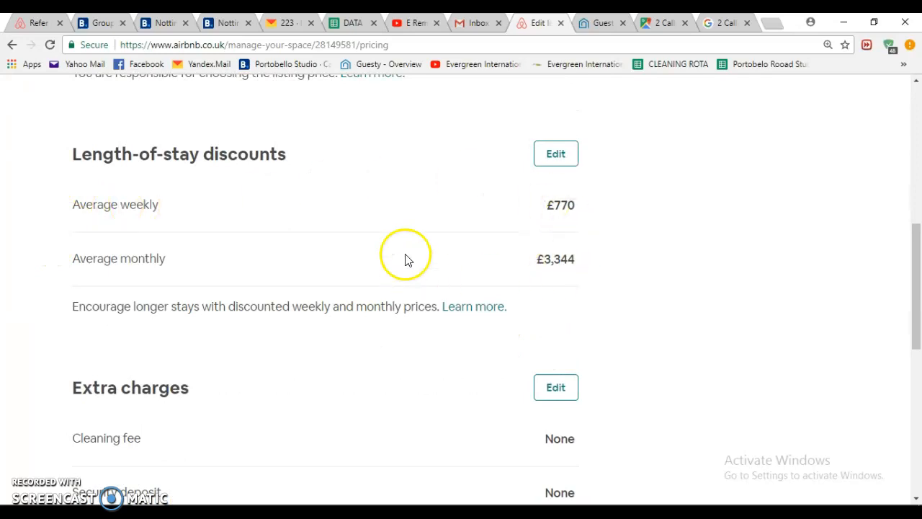
scroll(432, 274, down, 1)
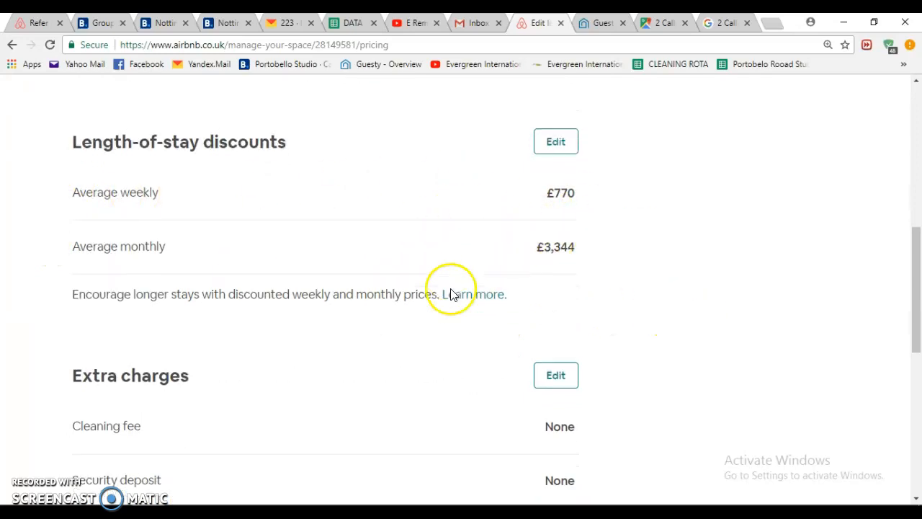
scroll(432, 309, down, 3)
- In the listing's extra charges, set the cleaning fee to £35 and the security deposit to £200
click(571, 160)
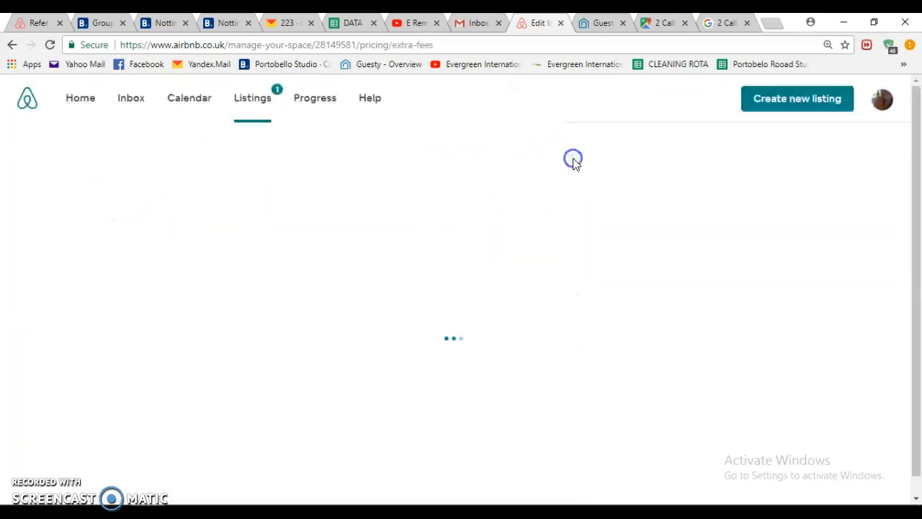
scroll(216, 302, down, 1)
click(187, 249)
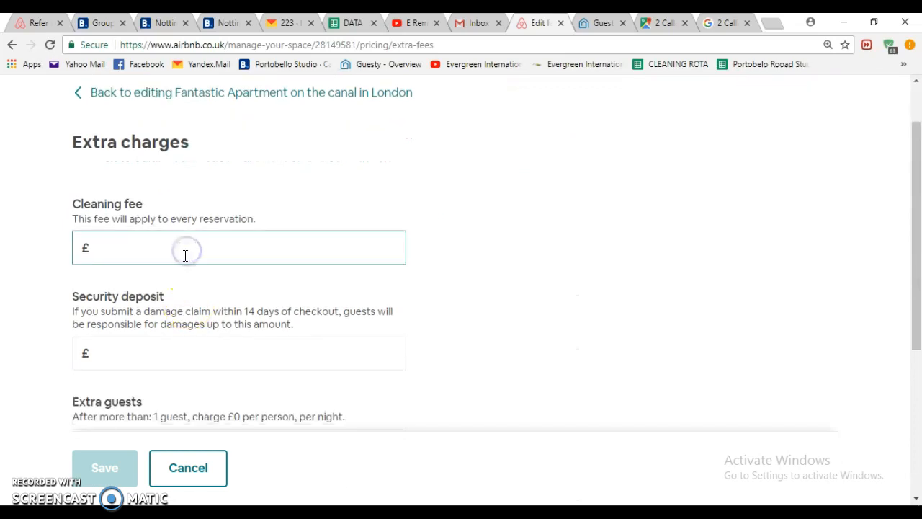
text(35)
click(124, 362)
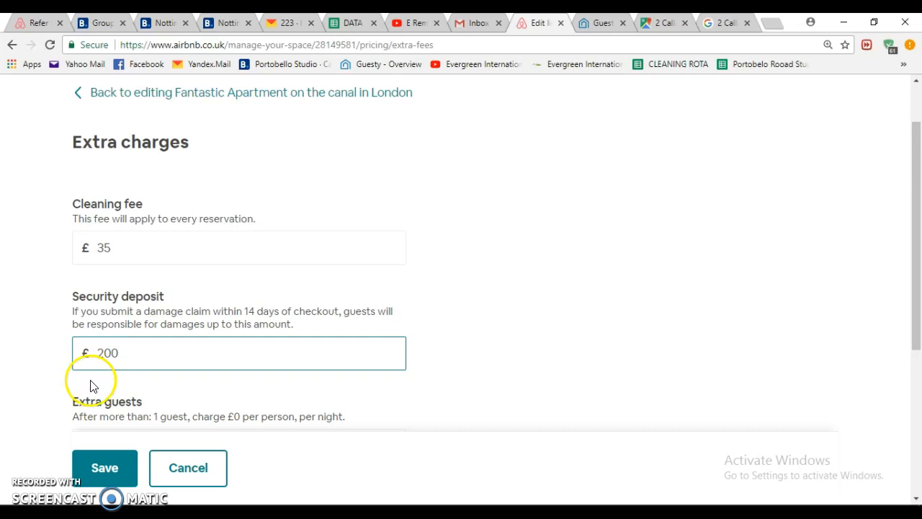
- Set the extra guest charge to £20 for each guest after 2, leave weekend pricing empty and save the extra charges
scroll(497, 321, down, 3)
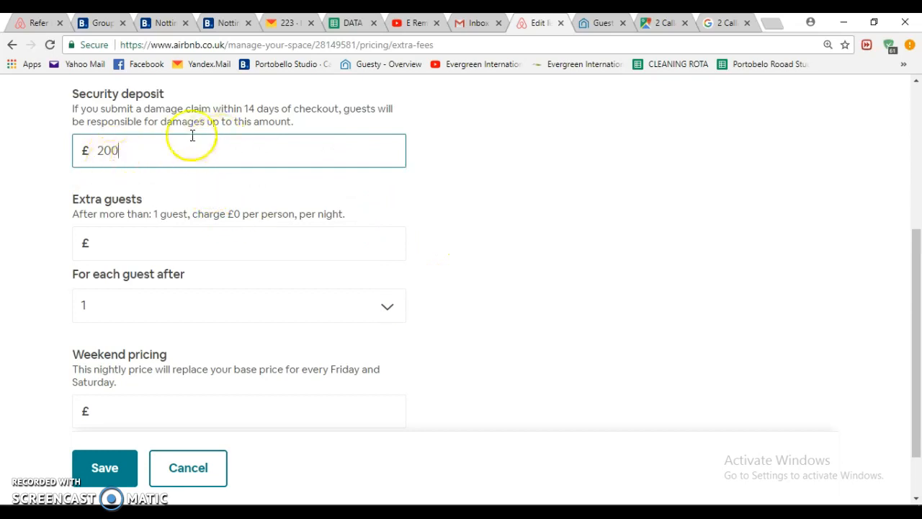
click(174, 245)
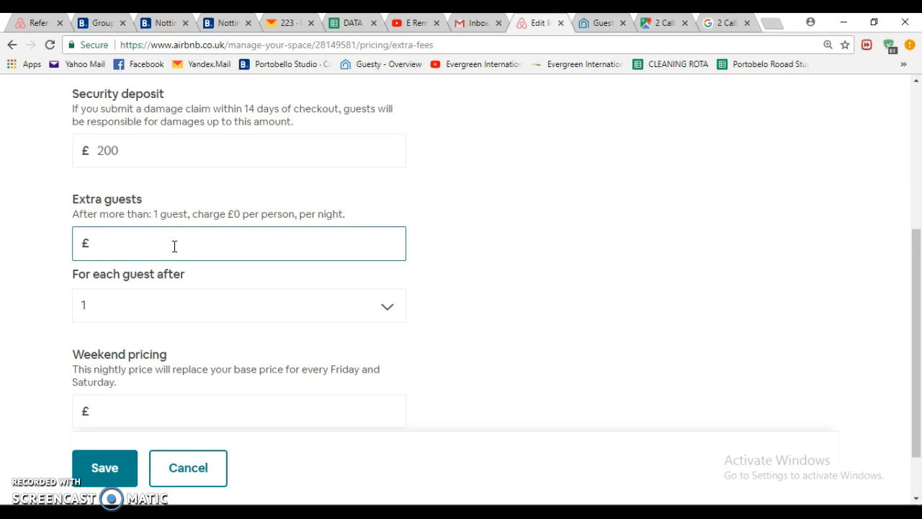
click(180, 322)
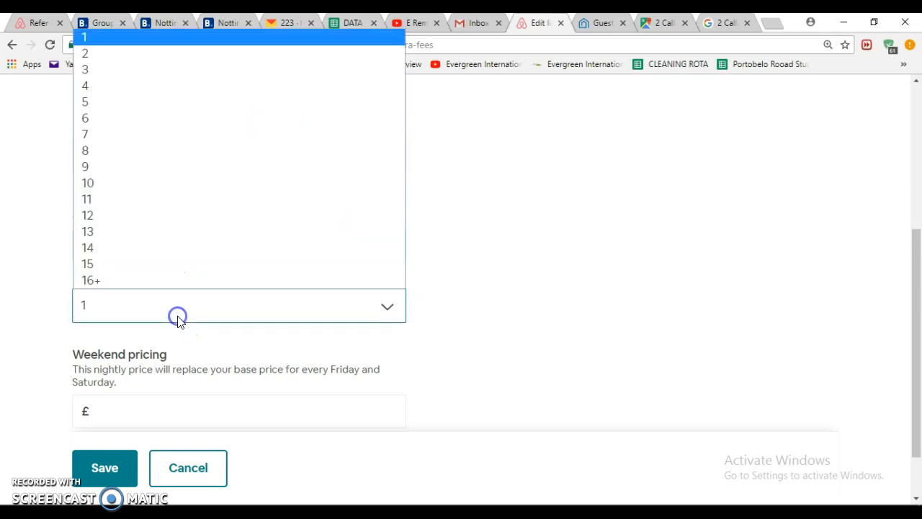
click(159, 63)
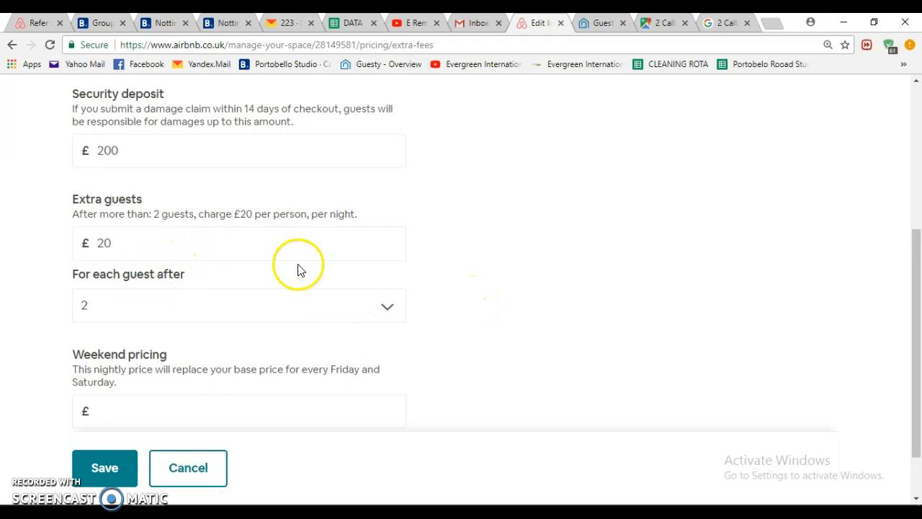
scroll(238, 309, down, 1)
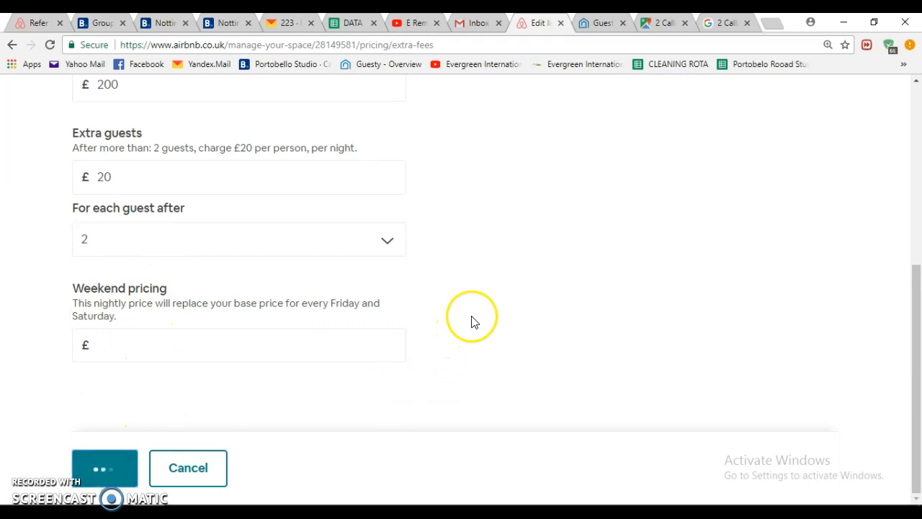
scroll(653, 292, up, 4)
scroll(529, 329, up, 1)
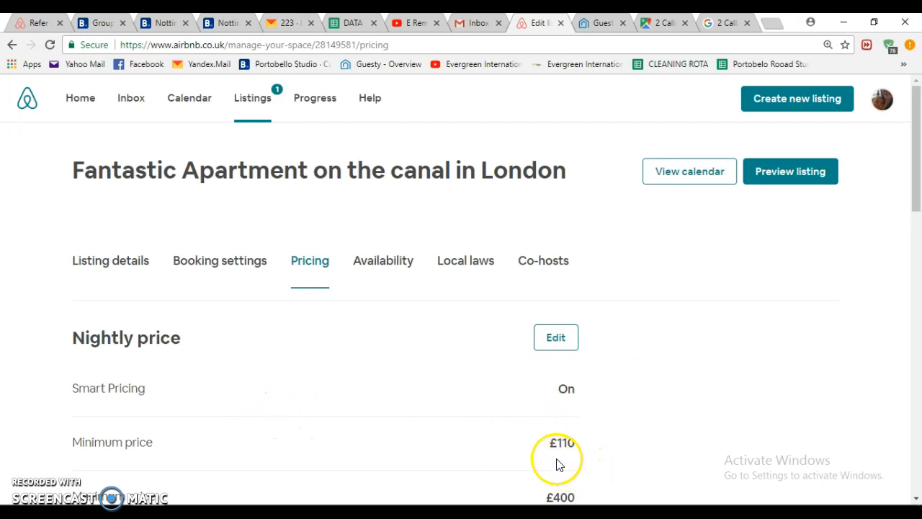
- Open the listing's availability settings and review the reservation preferences, trip length, check-in times and calendar sync options
click(392, 264)
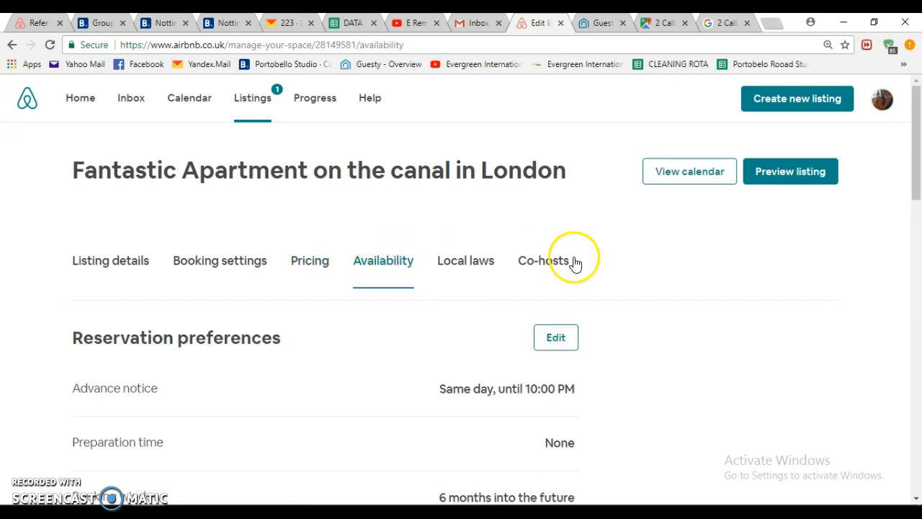
scroll(615, 268, down, 10)
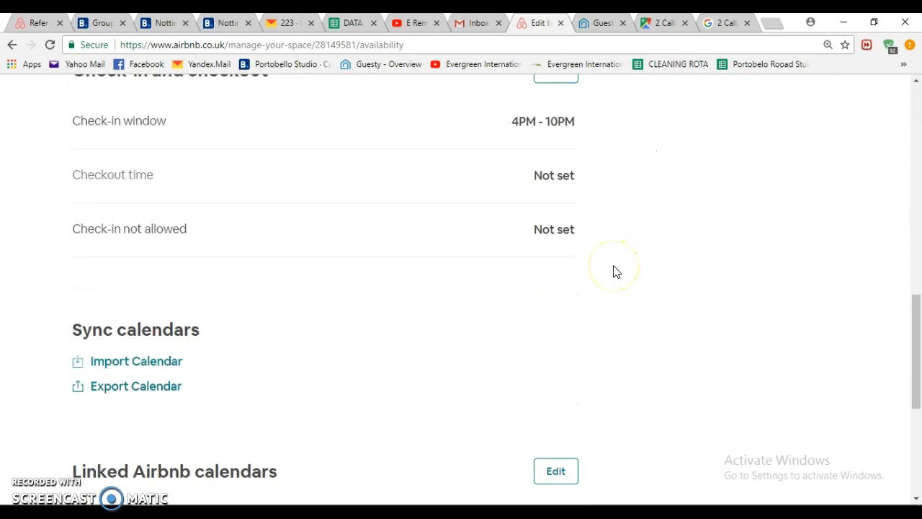
scroll(609, 269, down, 2)
scroll(457, 309, up, 8)
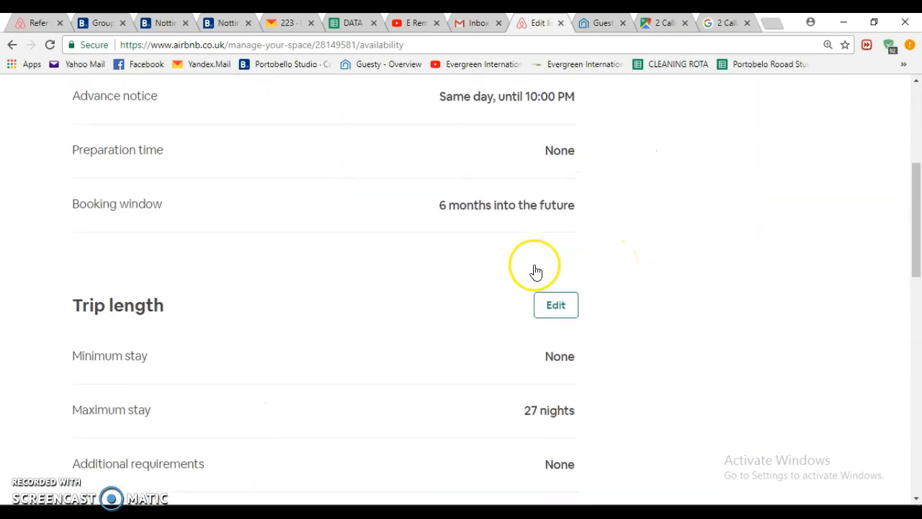
- In the listing's check-in and checkout settings, set the checkout time to 11AM and save it
scroll(536, 271, up, 4)
scroll(643, 346, down, 2)
scroll(633, 350, down, 1)
scroll(612, 338, up, 2)
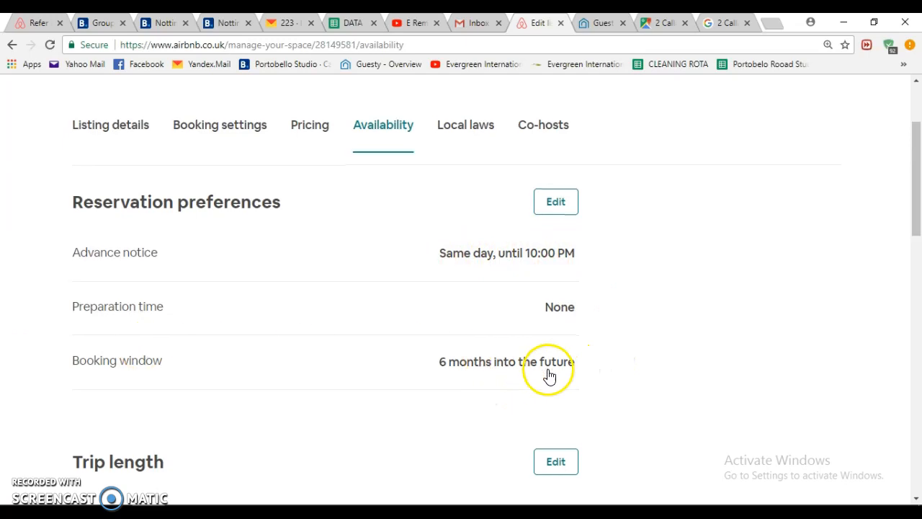
scroll(488, 278, down, 5)
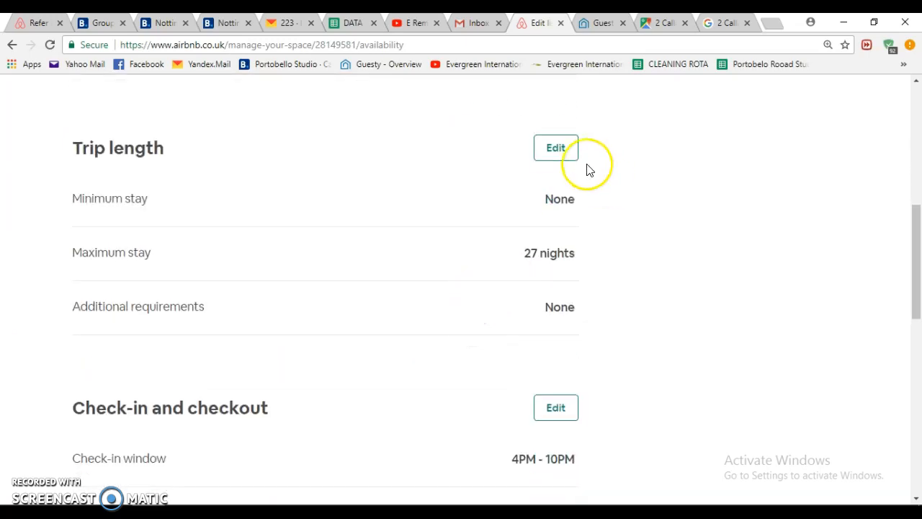
scroll(555, 281, down, 3)
click(565, 183)
scroll(214, 337, down, 1)
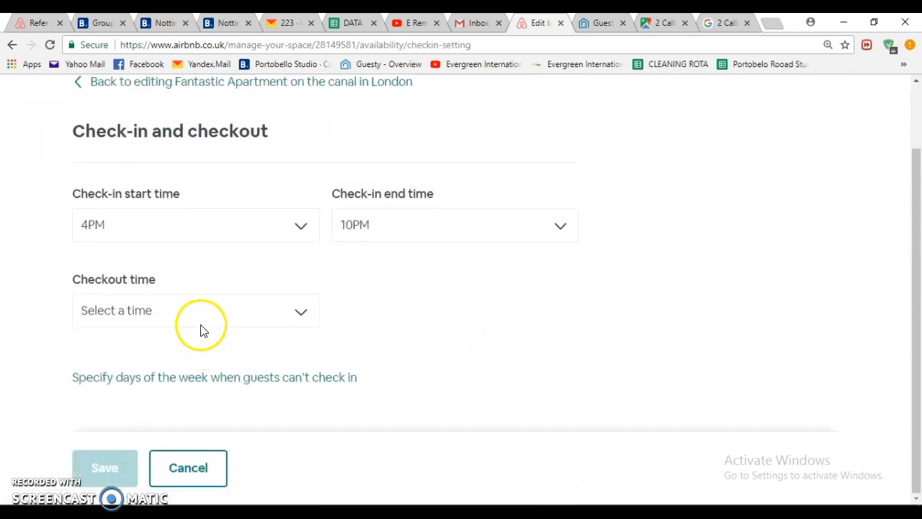
click(202, 310)
click(180, 206)
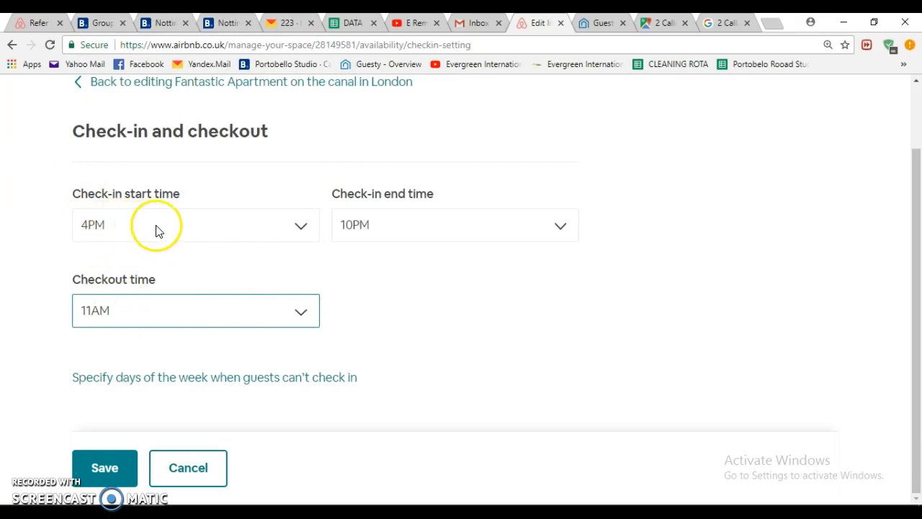
click(101, 477)
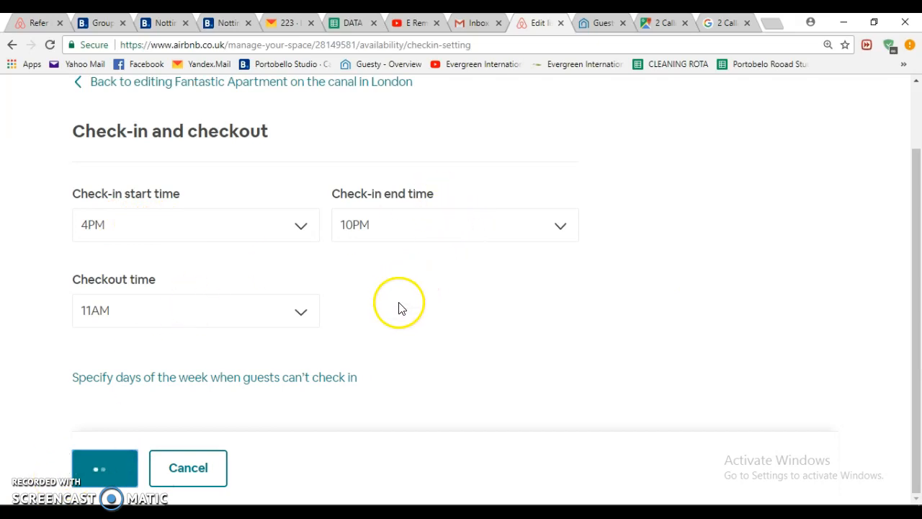
- Open the calendar import form under the sync options, inspect its calendar address field and close the form without importing
scroll(481, 322, down, 7)
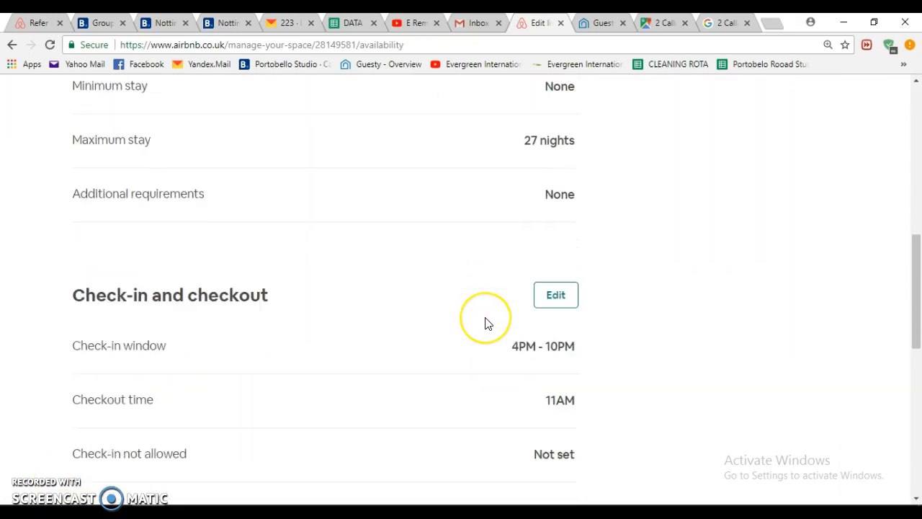
scroll(485, 321, down, 3)
scroll(288, 314, down, 2)
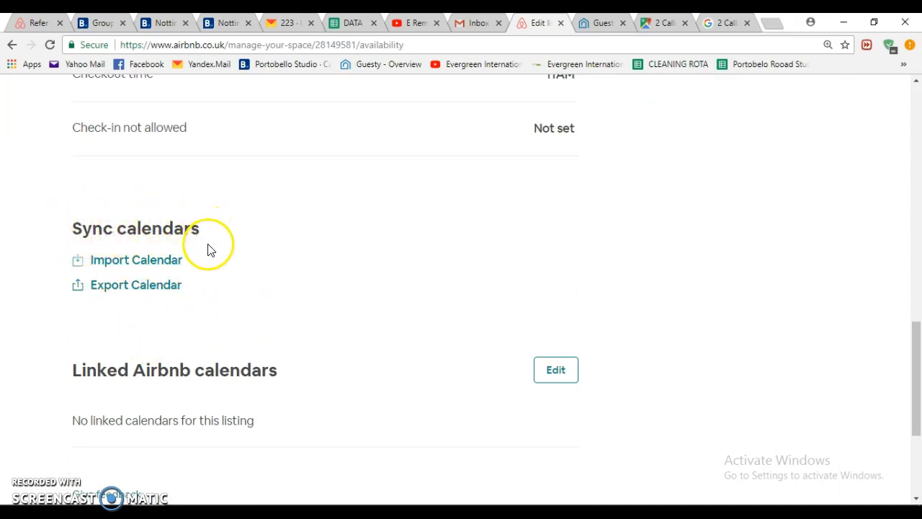
click(133, 261)
click(321, 241)
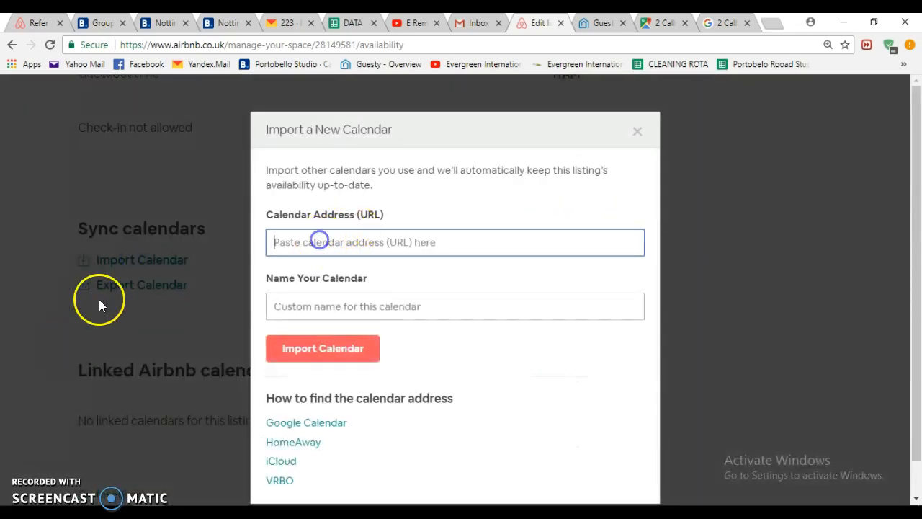
click(638, 137)
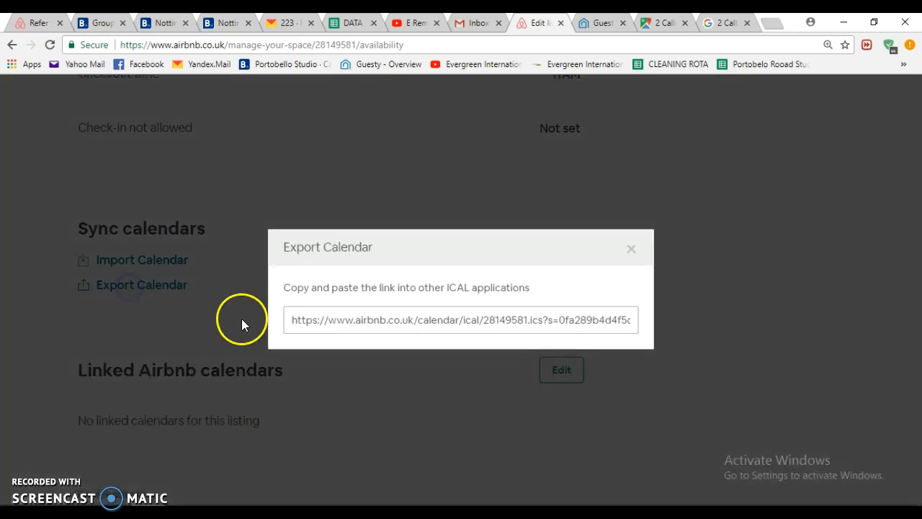
- Copy the listing's full calendar export link for use in other ICAL applications and close the export dialog
drag(287, 320, 656, 309)
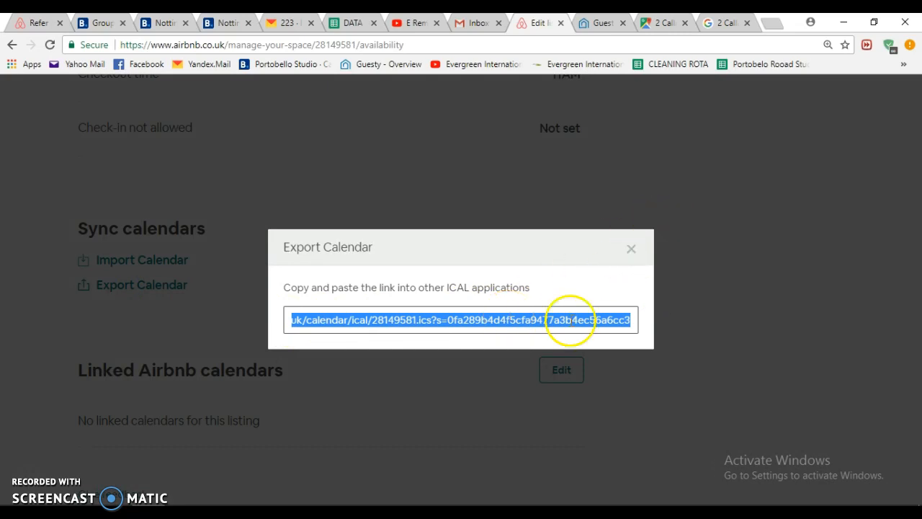
right_click(560, 321)
click(598, 329)
click(630, 252)
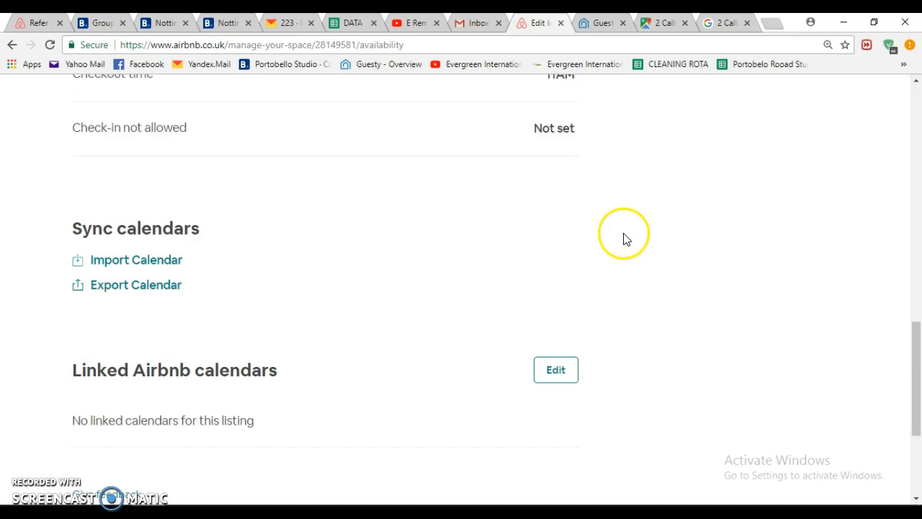
- Open the listing details and review the photos, rooms, title and description, property, location, guest resources, guidebook and listing status sections
scroll(216, 352, down, 3)
scroll(452, 260, up, 5)
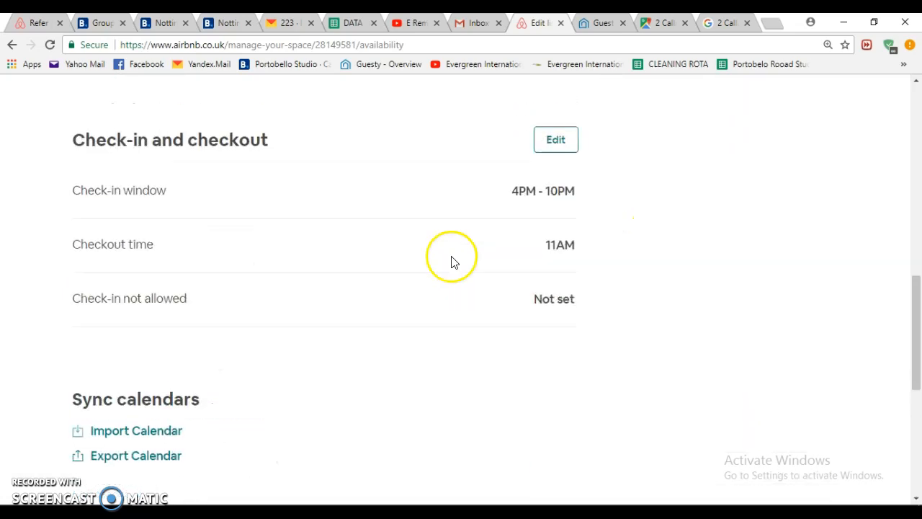
scroll(452, 261, up, 10)
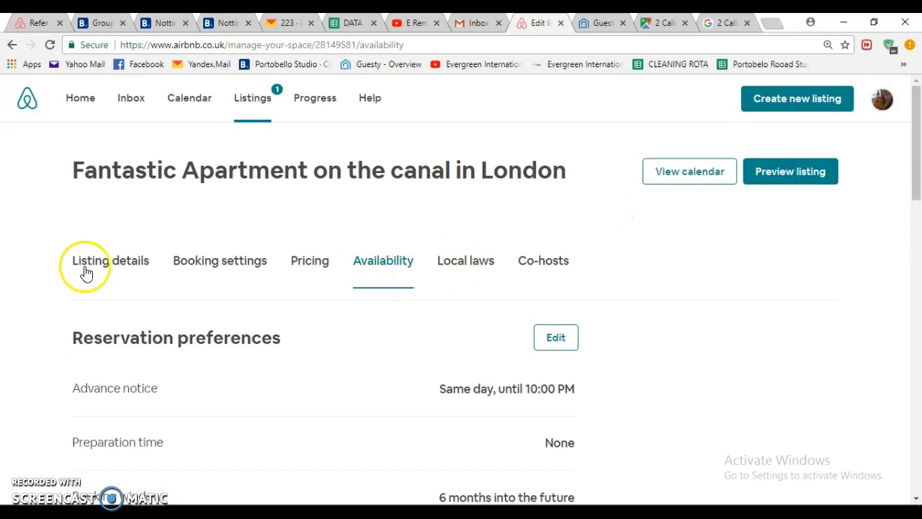
click(123, 261)
scroll(399, 222, down, 5)
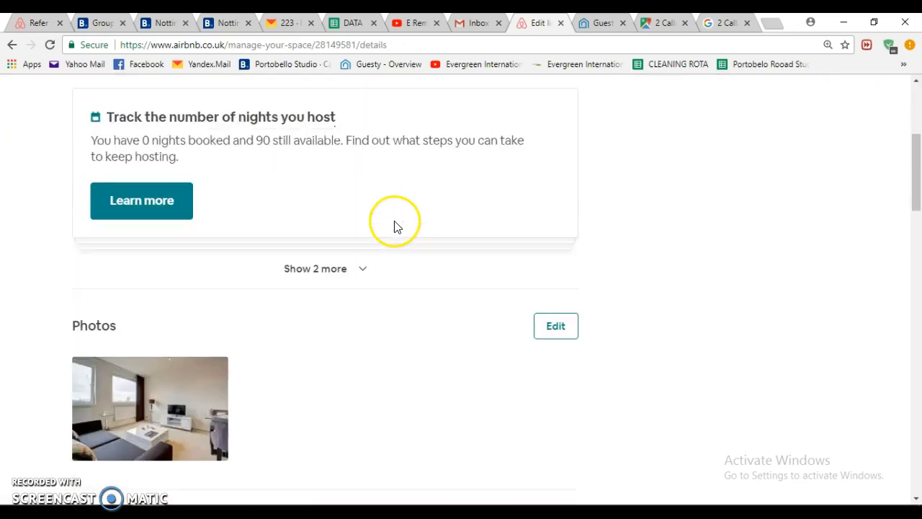
scroll(375, 245, down, 2)
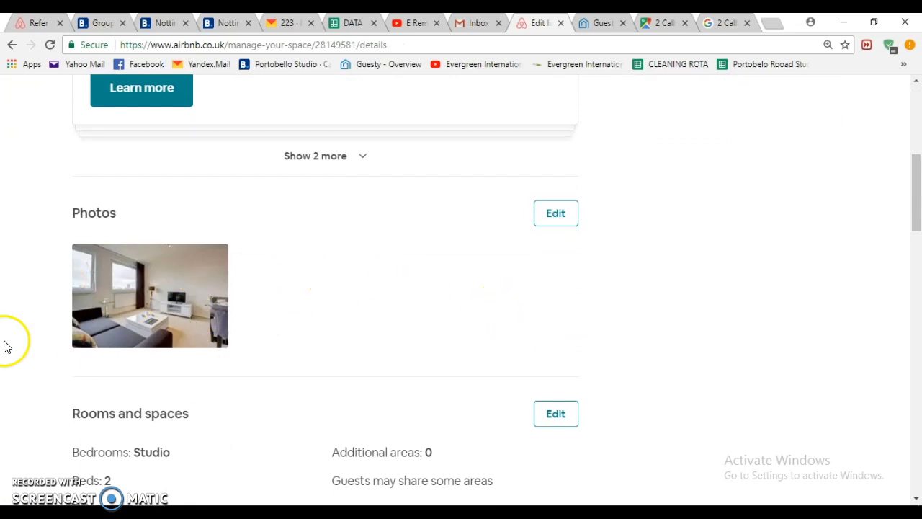
scroll(395, 306, down, 2)
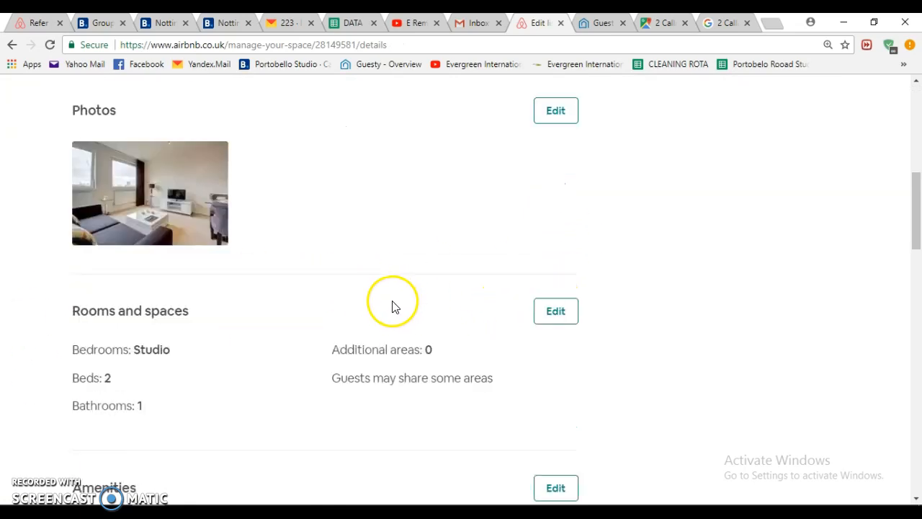
scroll(394, 306, down, 8)
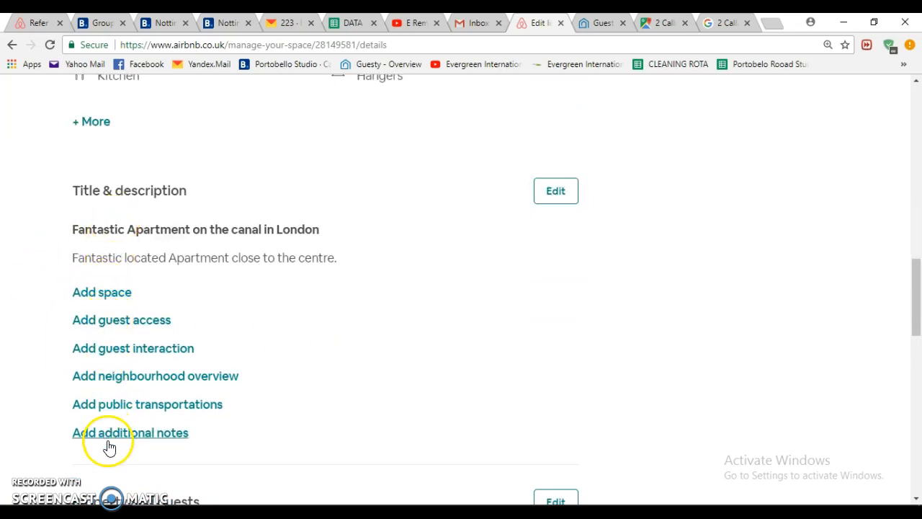
scroll(242, 408, down, 2)
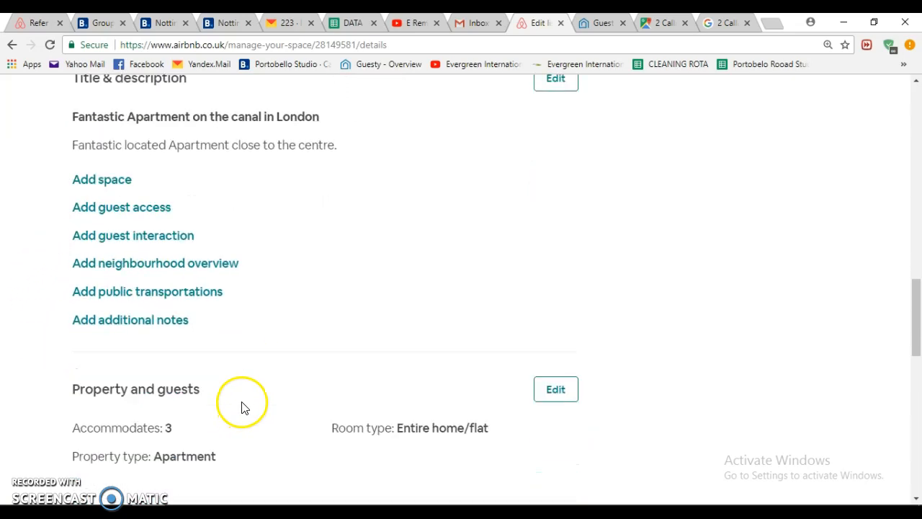
scroll(242, 408, down, 2)
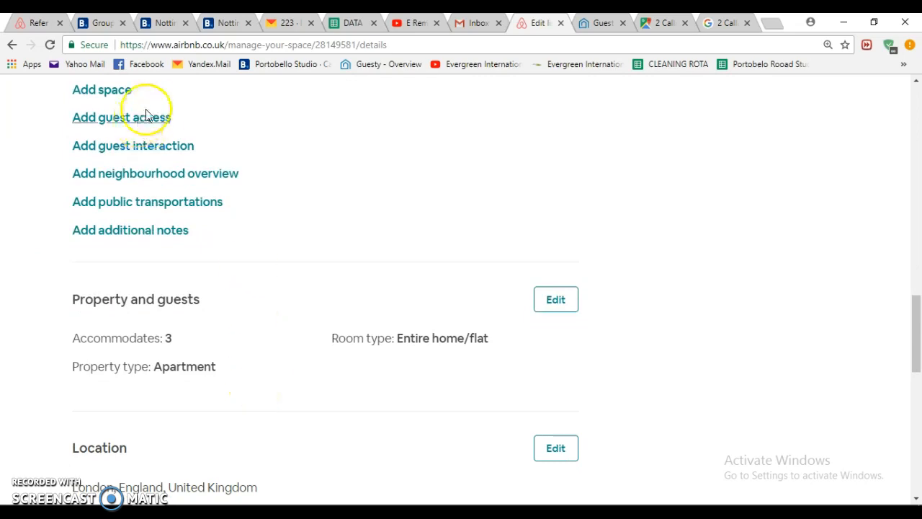
scroll(203, 309, down, 5)
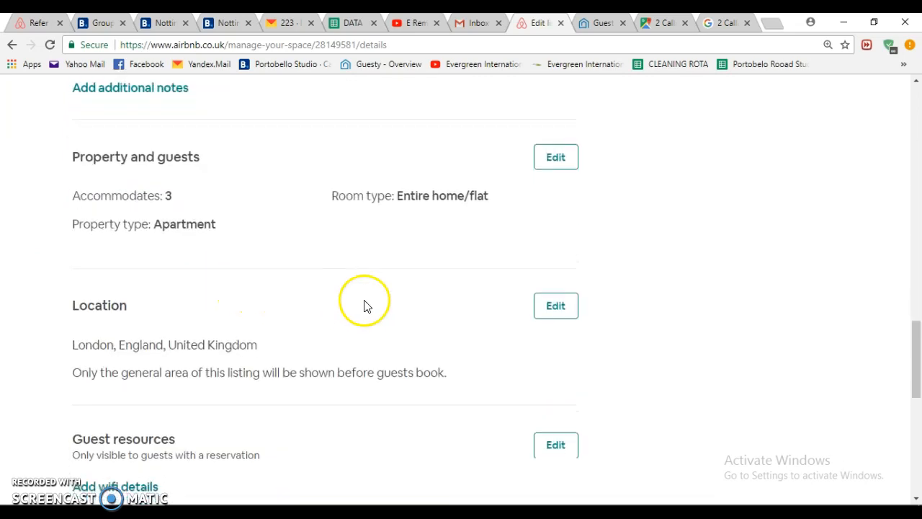
scroll(562, 295, down, 2)
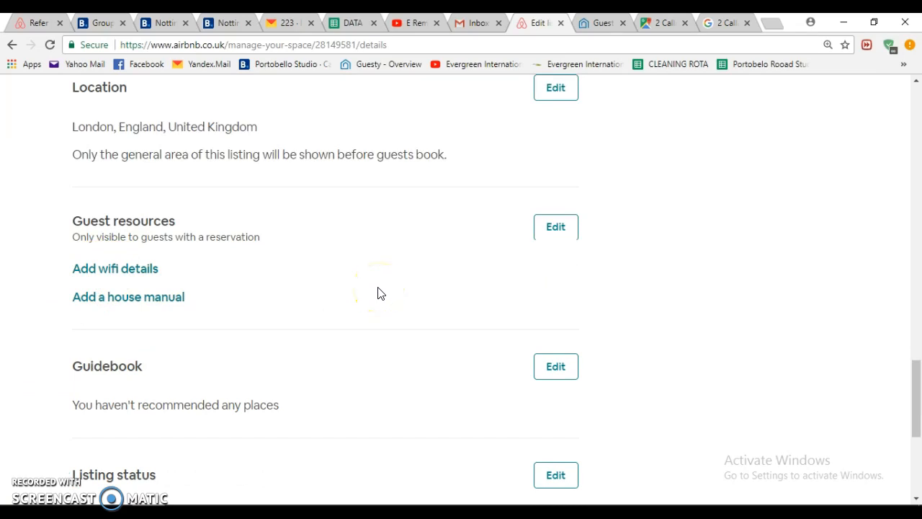
scroll(389, 280, down, 3)
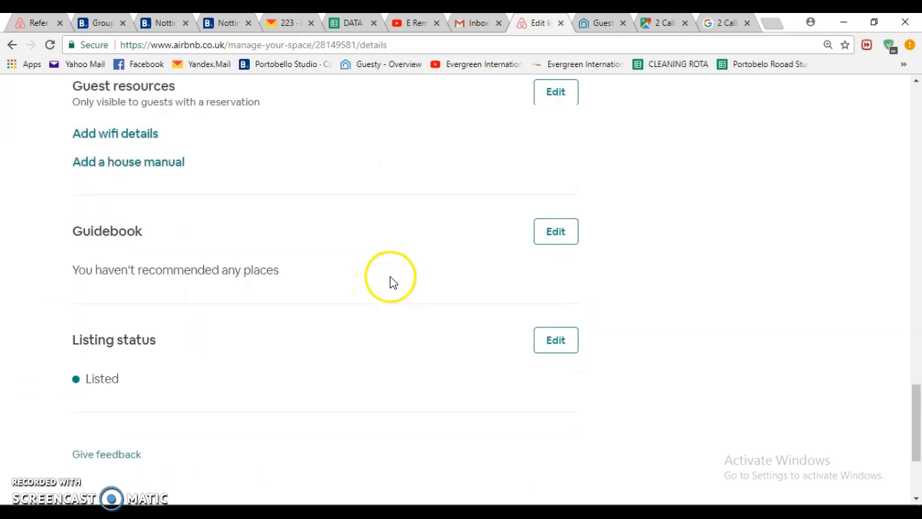